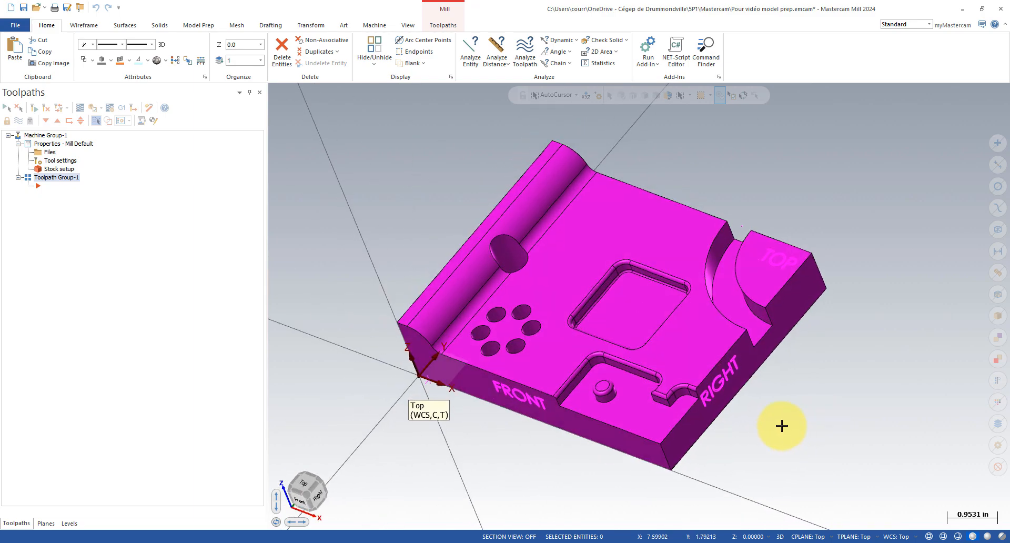
Step: Push-pull the block's LEFT face outward by 0.875 in and apply the change
{"action": "left_click", "coordinate": [195, 27]}
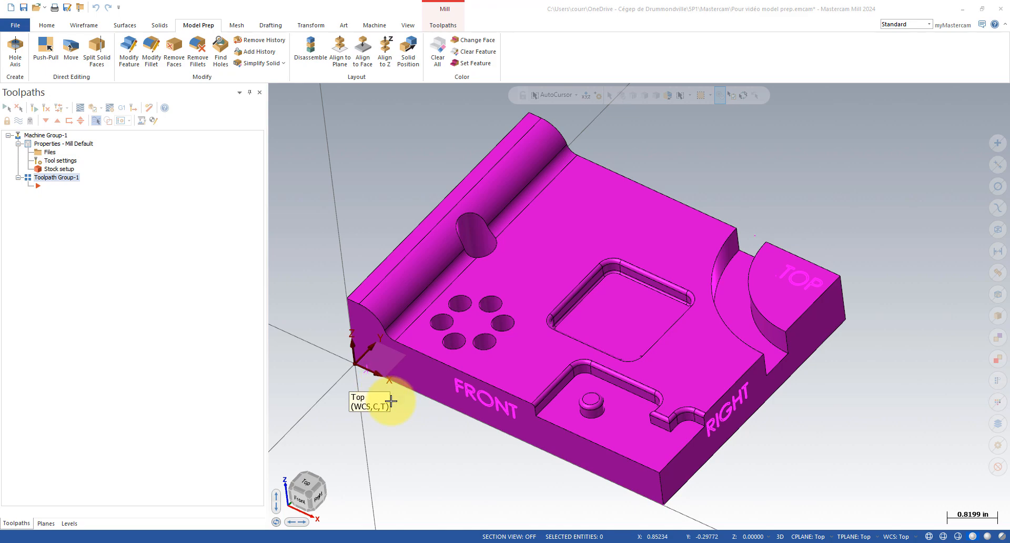
{"action": "left_click", "coordinate": [38, 51]}
{"action": "middle_click_drag", "start_coordinate": [388, 388], "coordinate": [348, 380]}
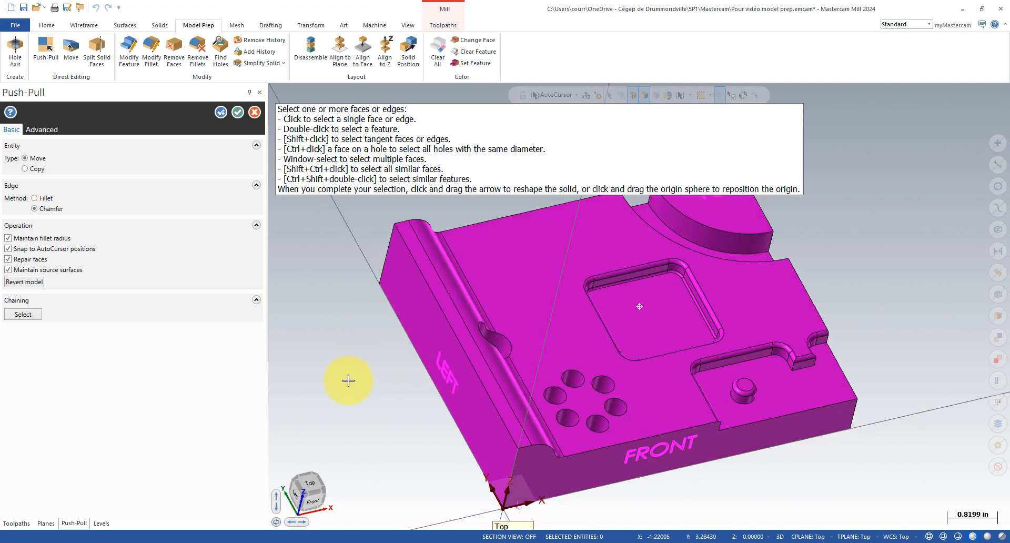
{"action": "left_click", "coordinate": [462, 393]}
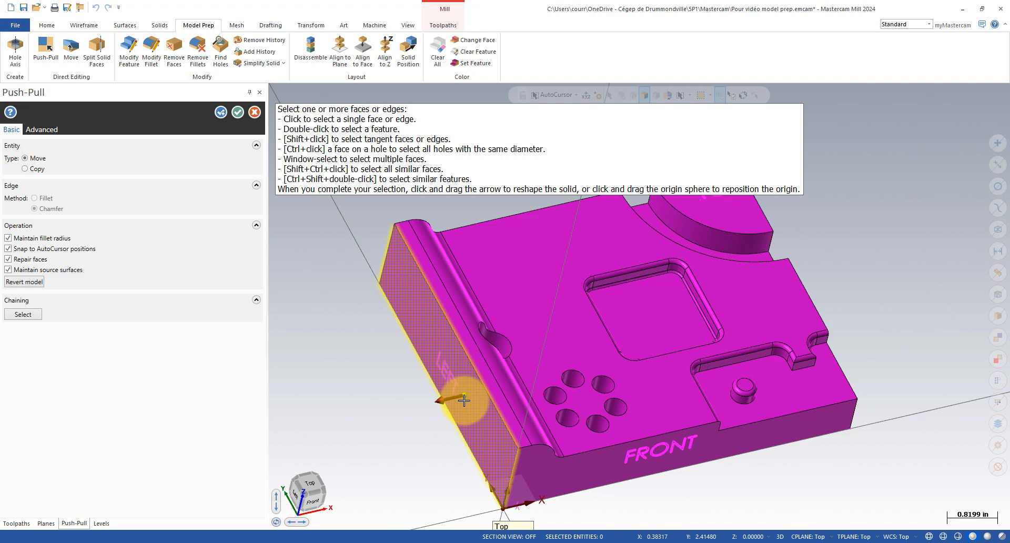
{"action": "middle_click_drag", "start_coordinate": [375, 394], "coordinate": [412, 388]}
{"action": "left_click_drag", "start_coordinate": [439, 389], "coordinate": [402, 406]}
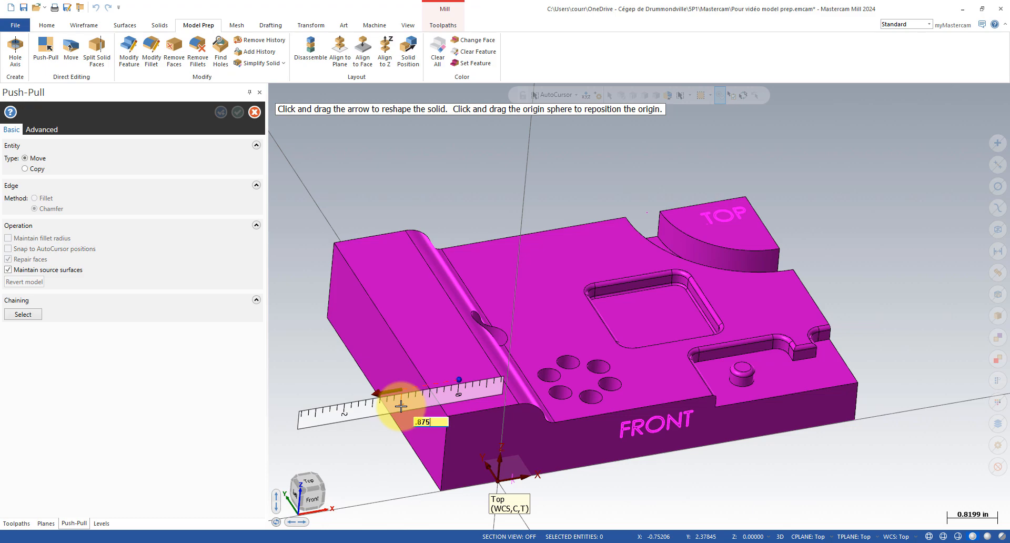
{"action": "key", "text": "Return"}
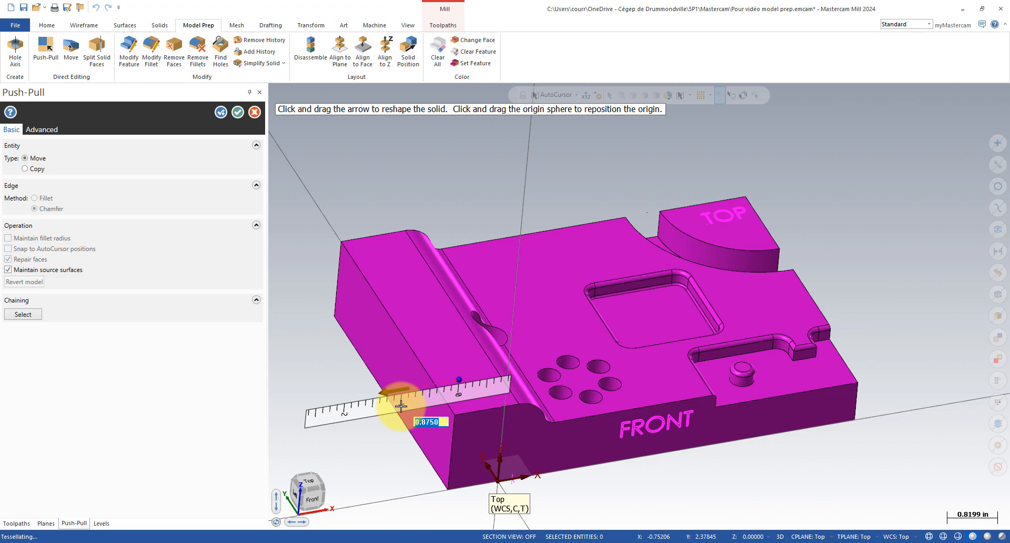
{"action": "left_click", "coordinate": [400, 406]}
{"action": "mouse_move", "coordinate": [358, 428]}
{"action": "middle_mouse_down"}
{"action": "mouse_move", "coordinate": [345, 447]}
{"action": "mouse_move", "coordinate": [354, 417]}
{"action": "middle_mouse_up"}
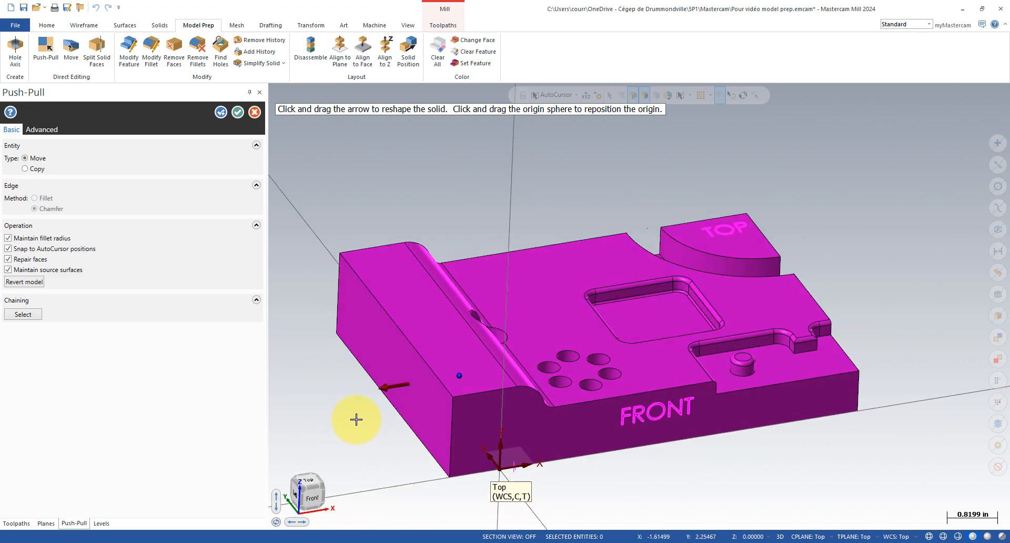
{"action": "left_click", "coordinate": [222, 112]}
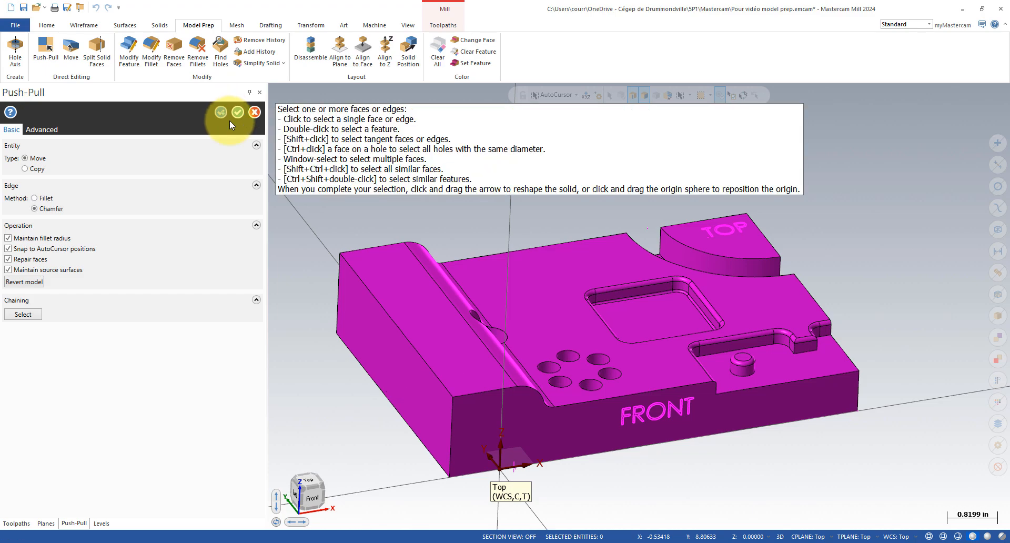
Step: Select the LEFT face for Push-Pull and reposition its origin sphere onto the upper edge of the RIGHT side
{"action": "left_click", "coordinate": [381, 352]}
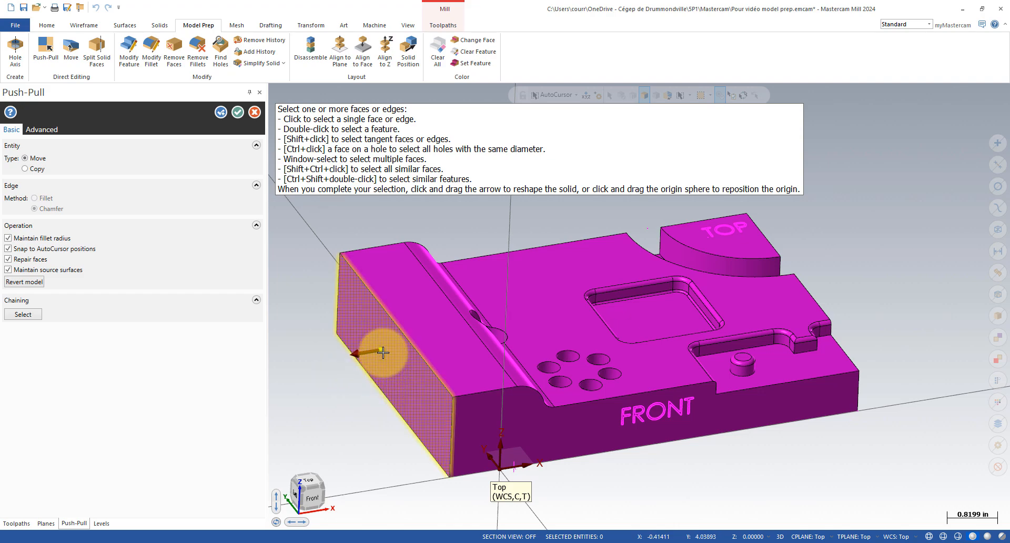
{"action": "left_click_drag", "start_coordinate": [382, 350], "coordinate": [858, 354]}
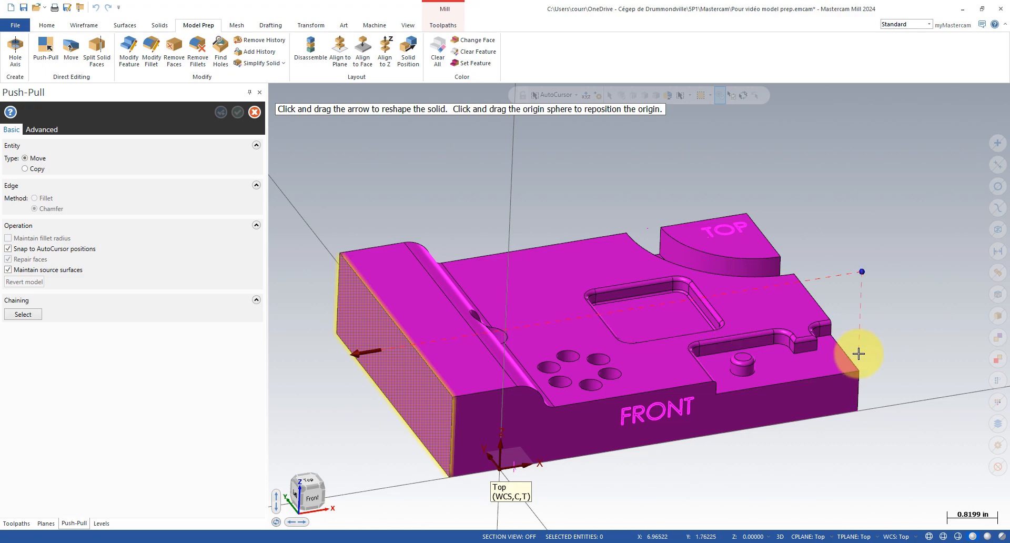
{"action": "middle_click_drag", "start_coordinate": [859, 353], "coordinate": [831, 368]}
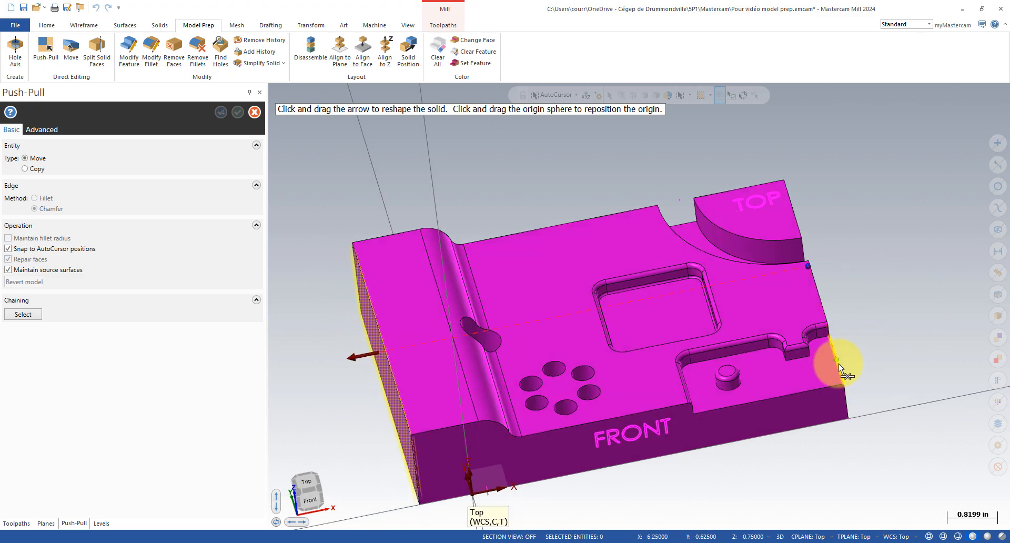
{"action": "middle_click_drag", "start_coordinate": [877, 413], "coordinate": [841, 416]}
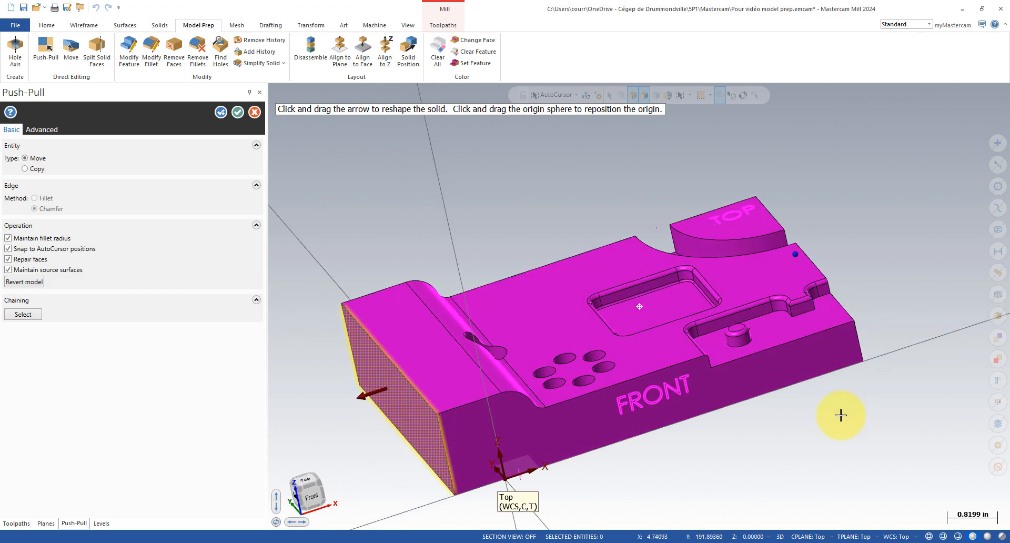
Step: Pull the LEFT face outward to 8 in from the repositioned origin and finish the Push-Pull
{"action": "left_click_drag", "start_coordinate": [384, 388], "coordinate": [365, 429]}
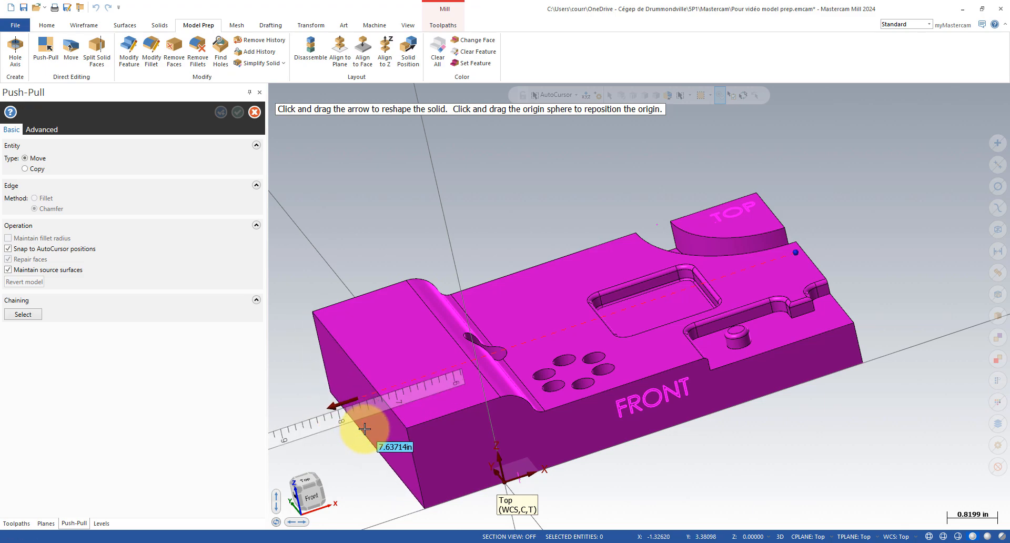
{"action": "type", "text": "8"}
{"action": "key", "text": "Return"}
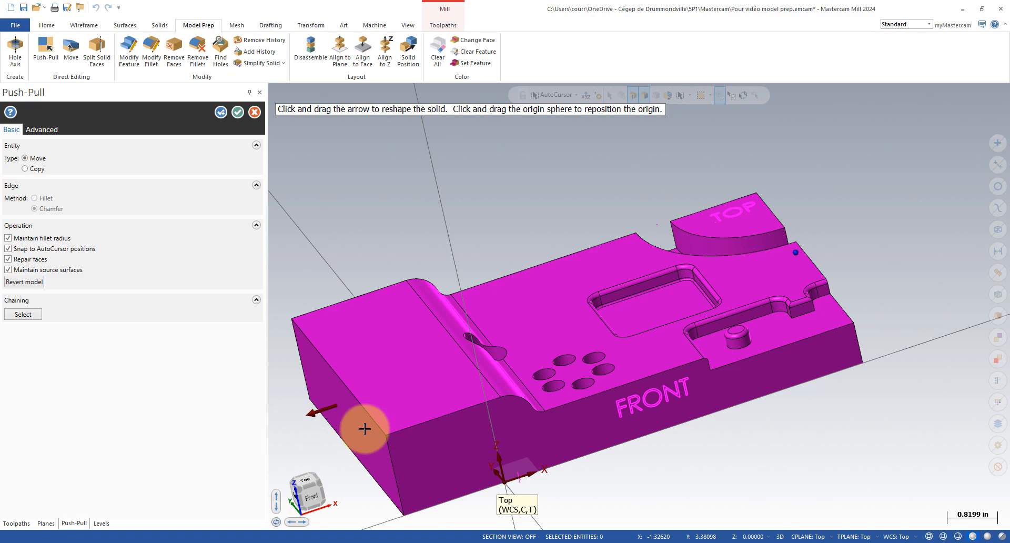
{"action": "left_click", "coordinate": [237, 112]}
Step: Analyze the front face's bottom edge to check the block's overall length
{"action": "middle_click_drag", "start_coordinate": [432, 189], "coordinate": [650, 383]}
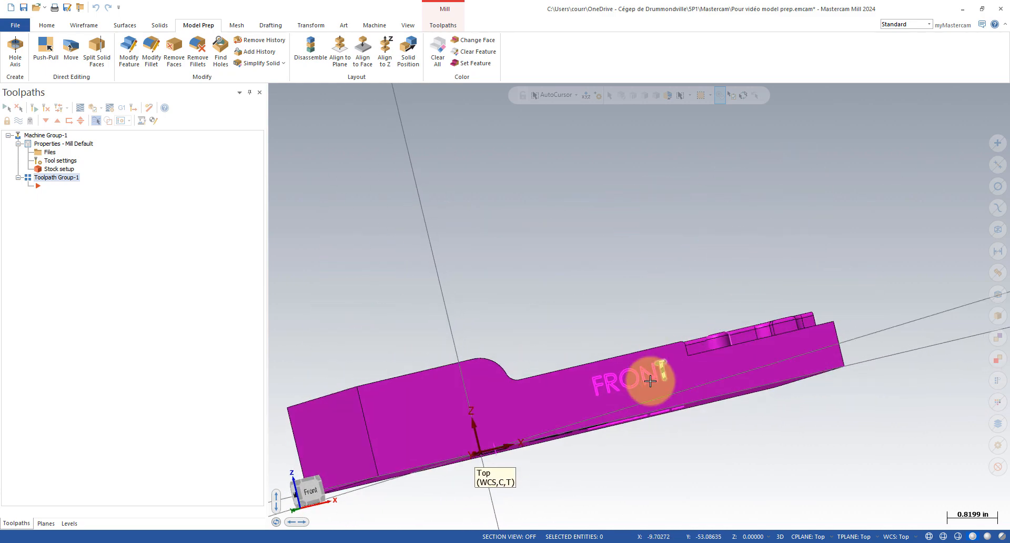
{"action": "right_click", "coordinate": [755, 430]}
{"action": "left_click", "coordinate": [758, 416]}
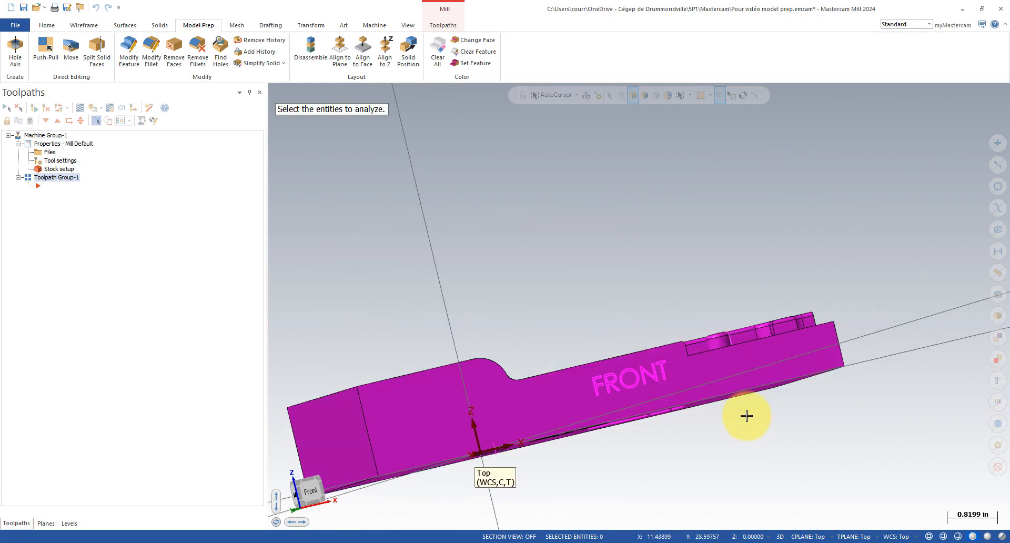
{"action": "left_click", "coordinate": [724, 397]}
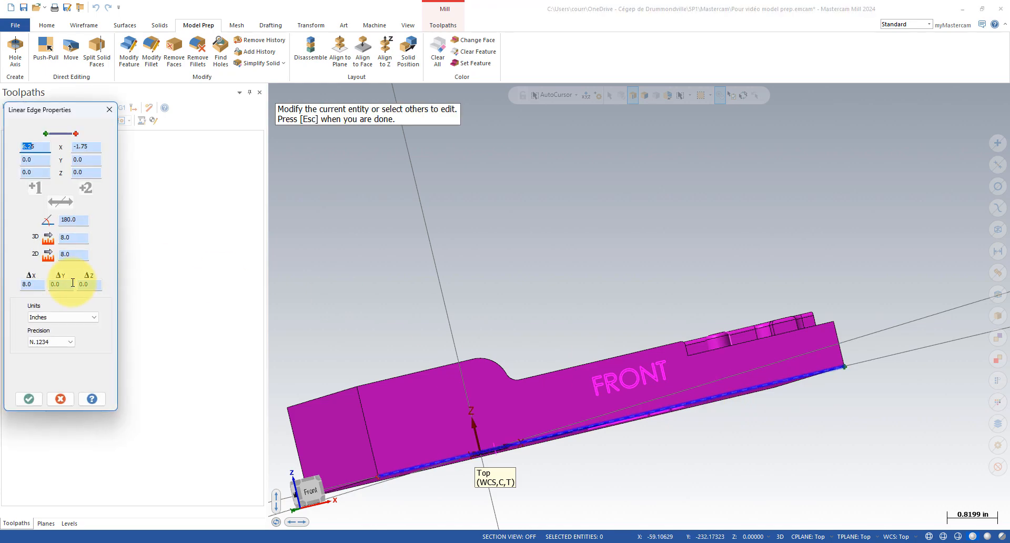
{"action": "left_click", "coordinate": [60, 400]}
Step: Push-pull the curved wall of the raised TOP boss to a smaller radius
{"action": "middle_click_drag", "start_coordinate": [395, 241], "coordinate": [349, 293]}
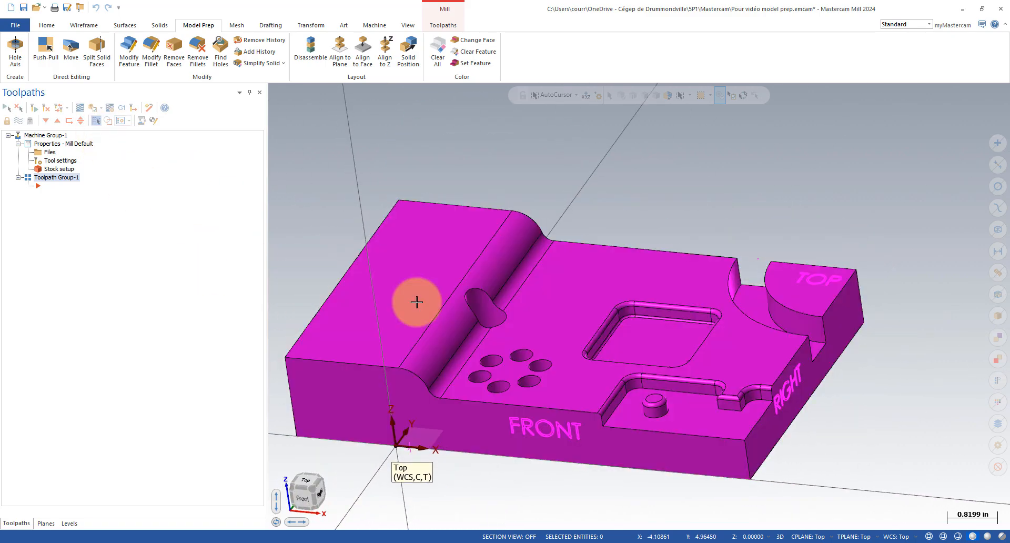
{"action": "middle_click_drag", "start_coordinate": [509, 242], "coordinate": [510, 215]}
{"action": "left_click", "coordinate": [45, 49]}
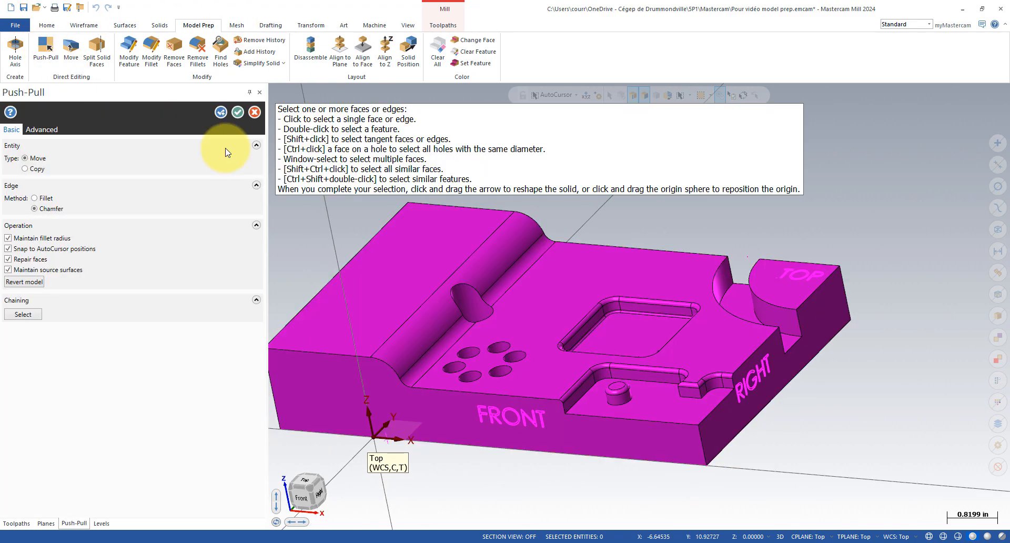
{"action": "left_click", "coordinate": [749, 303]}
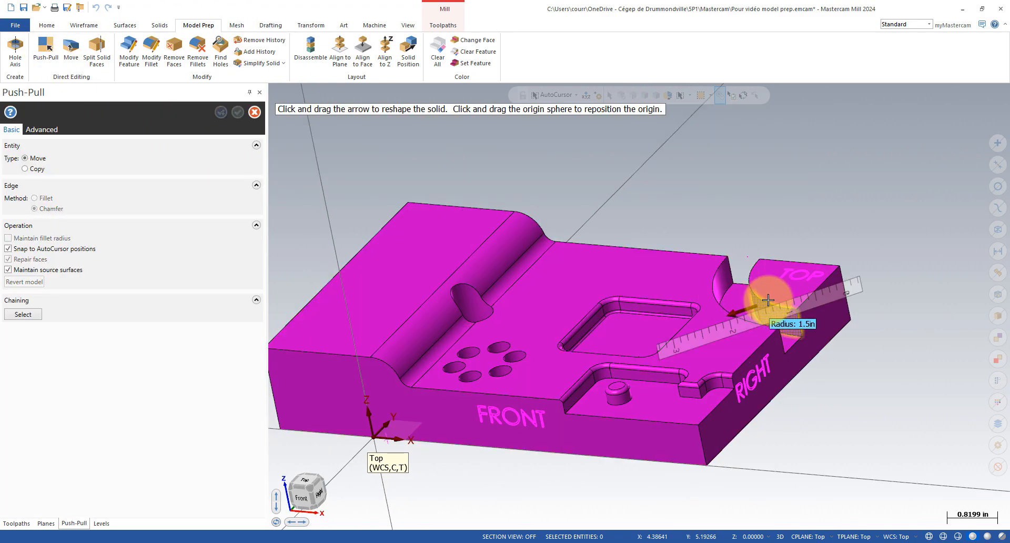
{"action": "left_click_drag", "start_coordinate": [792, 282], "coordinate": [769, 292]}
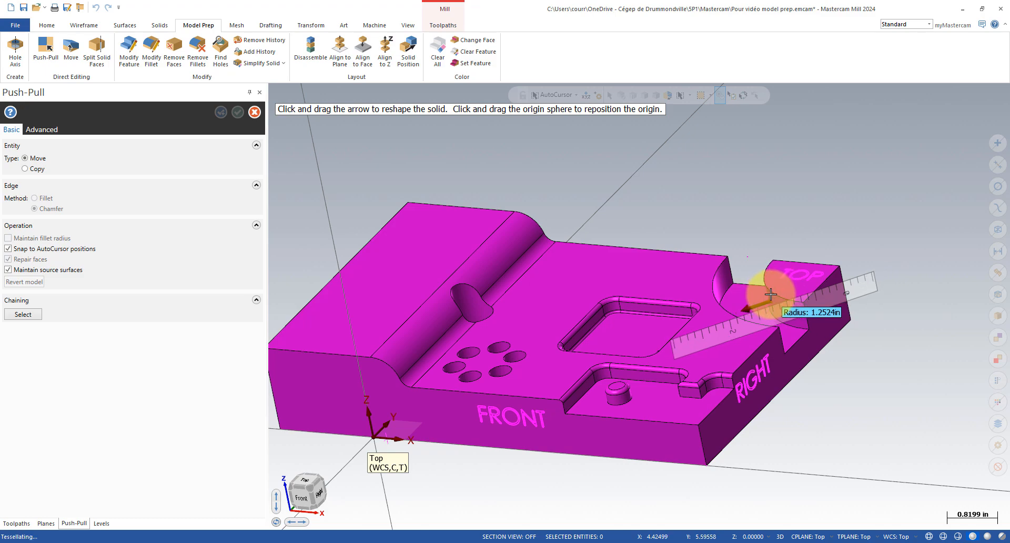
{"action": "left_click_drag", "start_coordinate": [771, 294], "coordinate": [765, 299]}
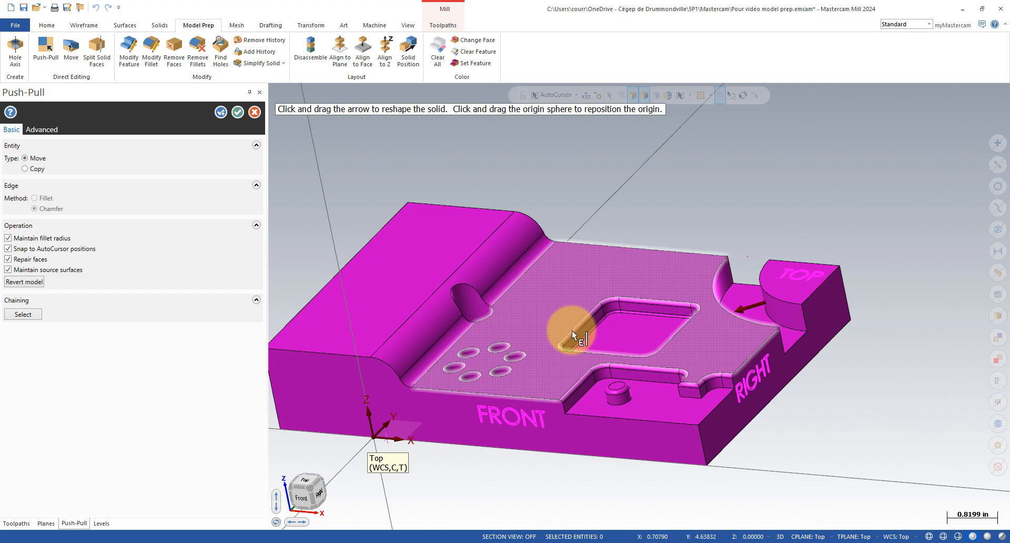
Step: Push the floor of the open corner pocket around the post downward and apply the change
{"action": "left_click", "coordinate": [662, 398]}
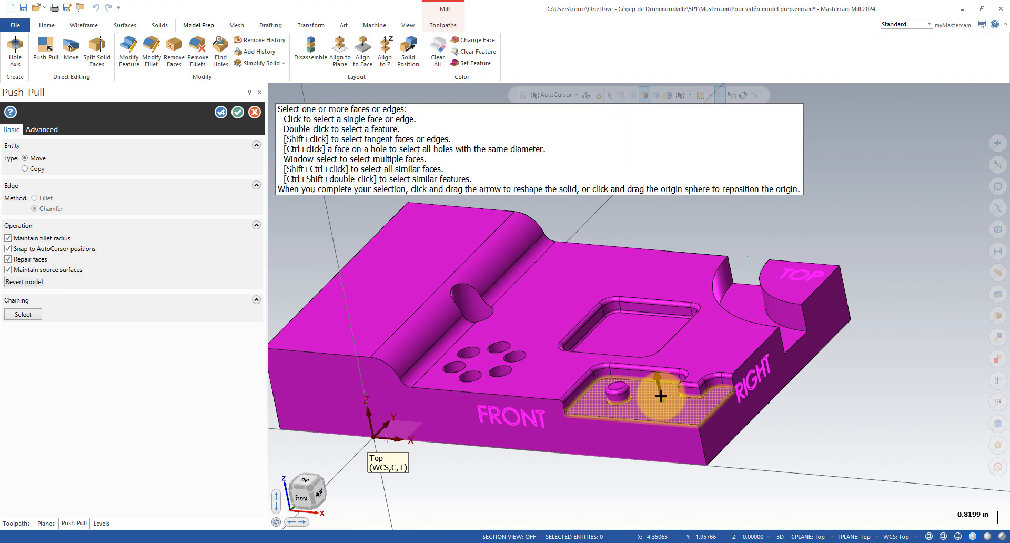
{"action": "left_click_drag", "start_coordinate": [660, 395], "coordinate": [661, 404]}
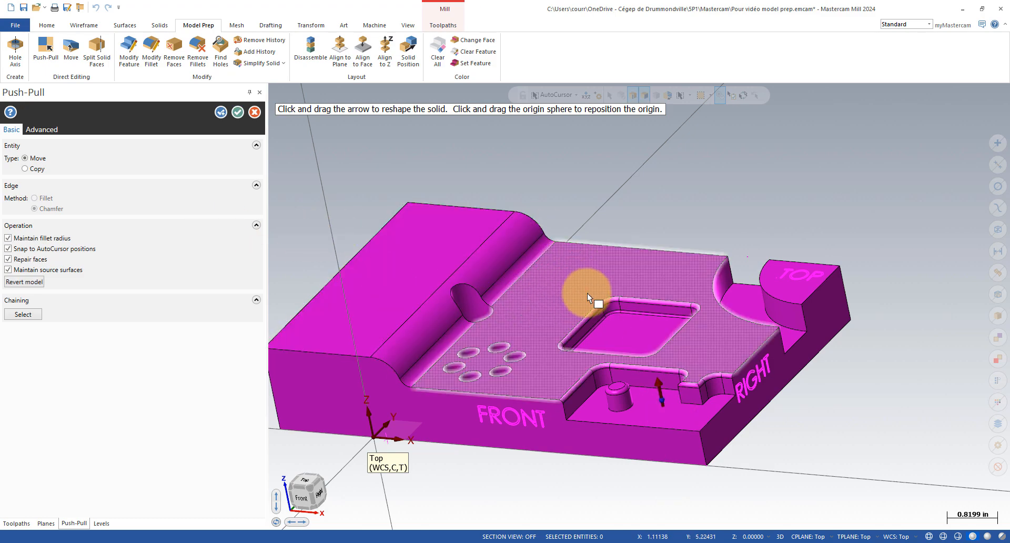
{"action": "scroll", "coordinate": [637, 392], "scroll_direction": "up", "scroll_amount": 5}
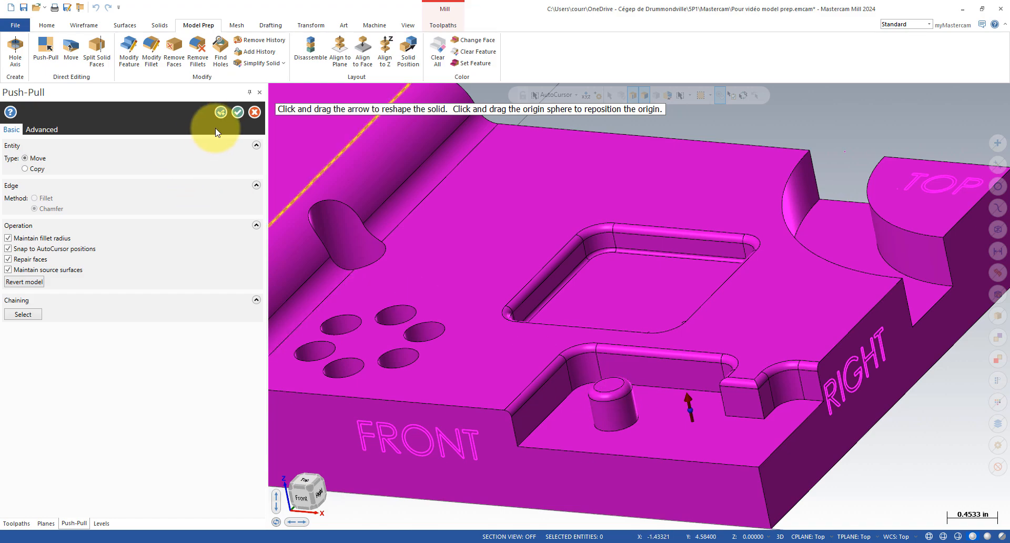
{"action": "left_click", "coordinate": [221, 112]}
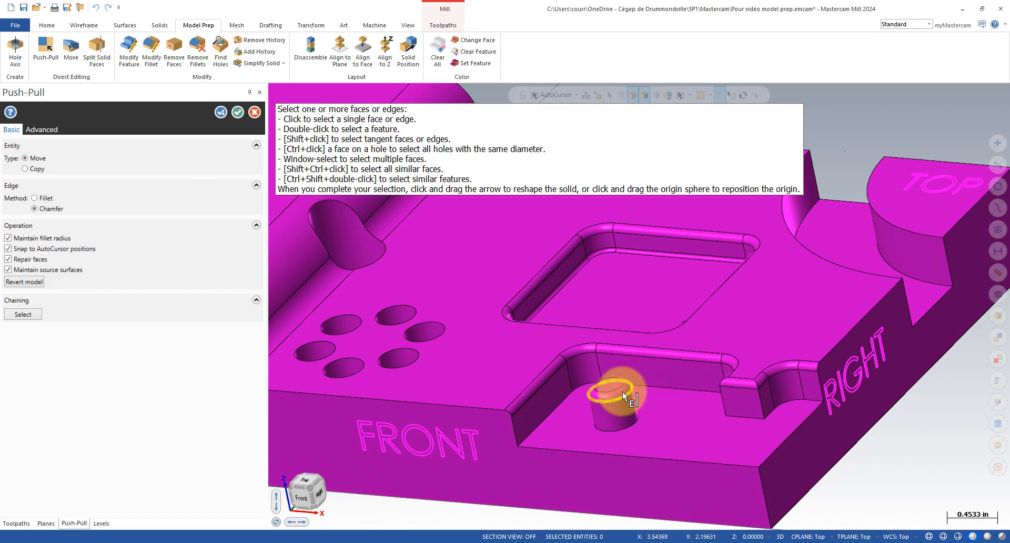
Step: Enlarge the fillet around the top of the small cylindrical post with Push-Pull
{"action": "left_click", "coordinate": [622, 393]}
{"action": "scroll", "coordinate": [623, 391], "scroll_direction": "up", "scroll_amount": 3}
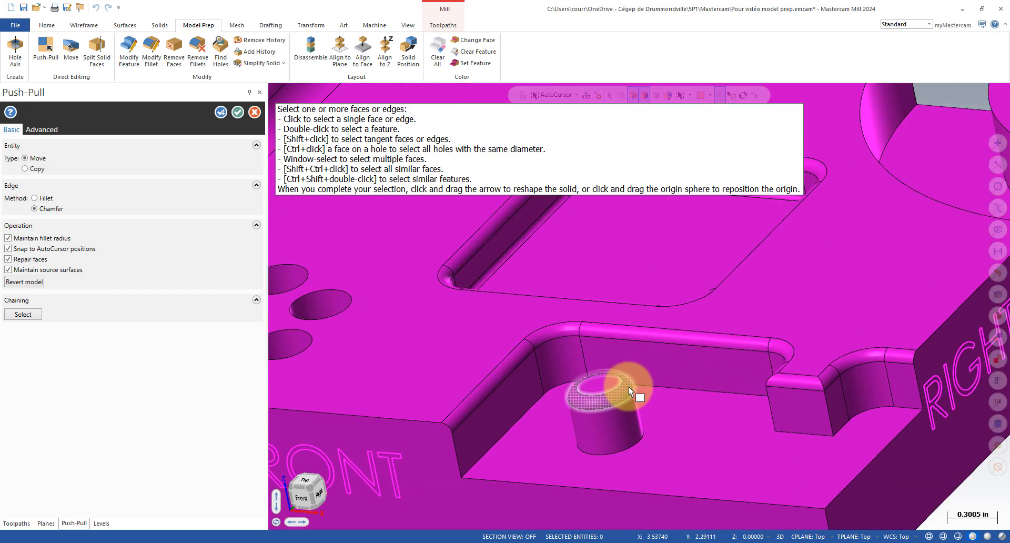
{"action": "mouse_move", "coordinate": [628, 386]}
{"action": "left_mouse_down"}
{"action": "mouse_move", "coordinate": [639, 373]}
{"action": "mouse_move", "coordinate": [616, 400]}
{"action": "left_mouse_up"}
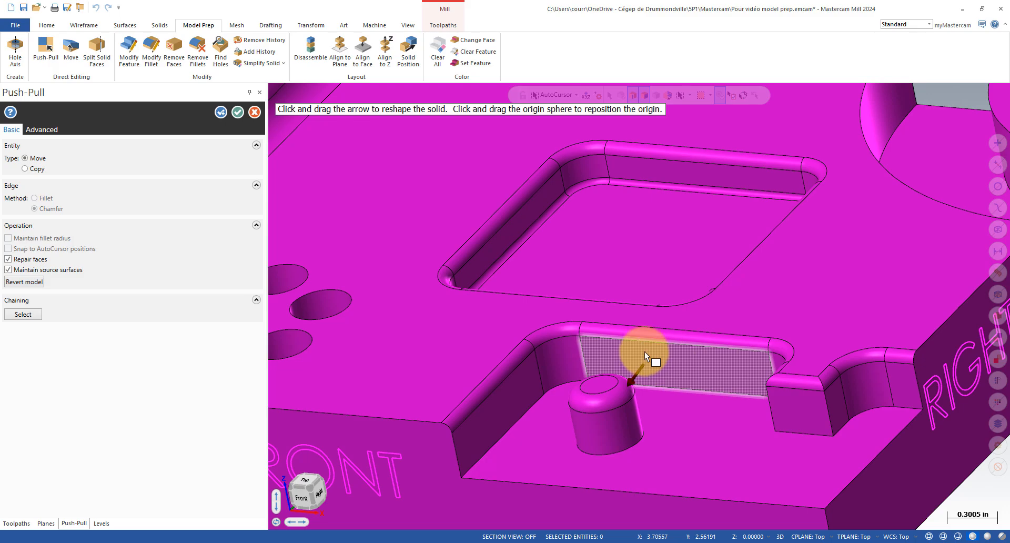
{"action": "scroll", "coordinate": [492, 384], "scroll_direction": "down", "scroll_amount": 3}
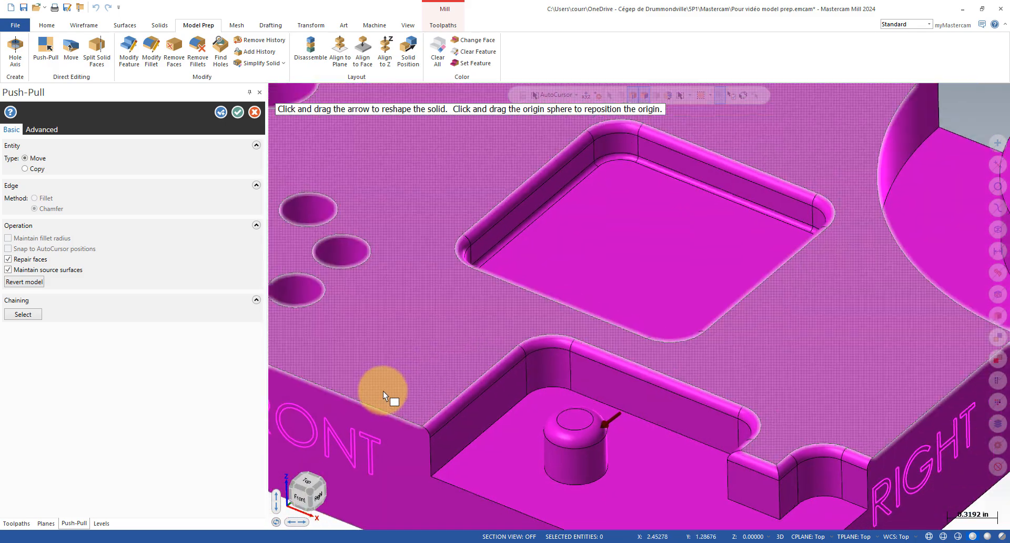
{"action": "scroll", "coordinate": [383, 390], "scroll_direction": "down", "scroll_amount": 2}
Step: Push-pull the top edge of the block's LEFT face inward to cut a chamfer along it
{"action": "middle_click_drag", "start_coordinate": [372, 364], "coordinate": [805, 339]}
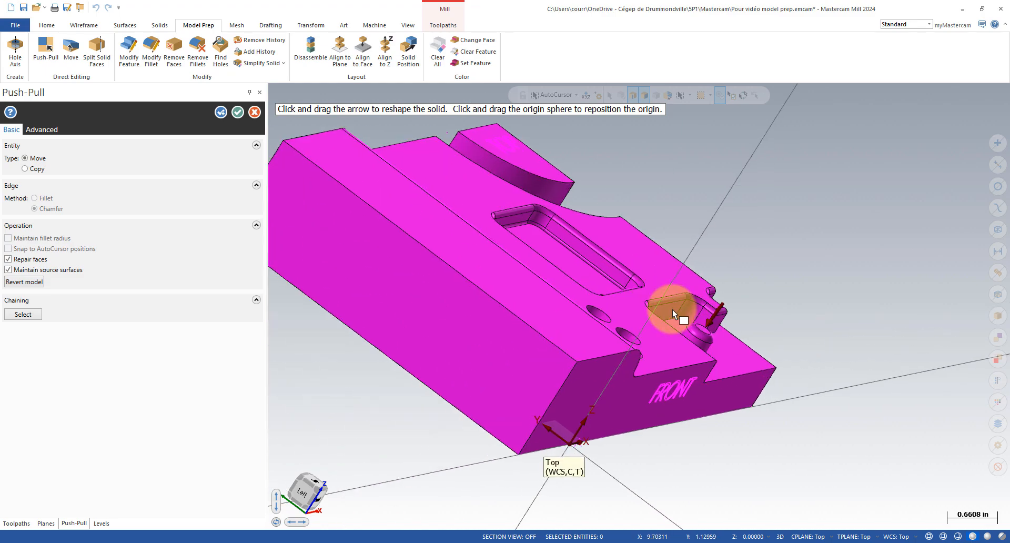
{"action": "scroll", "coordinate": [507, 261], "scroll_direction": "up", "scroll_amount": 3}
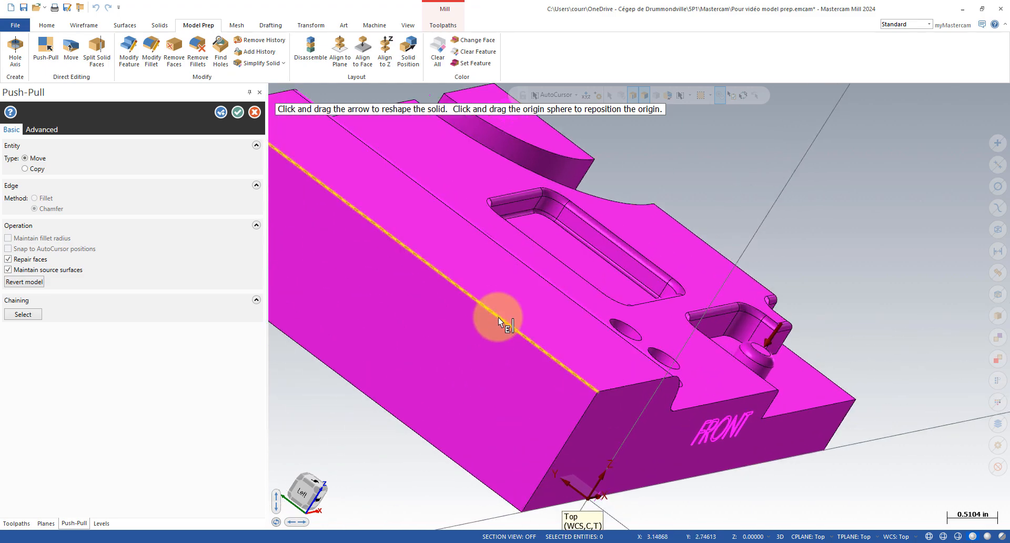
{"action": "left_click", "coordinate": [521, 328]}
{"action": "middle_click_drag", "start_coordinate": [521, 328], "coordinate": [442, 255]}
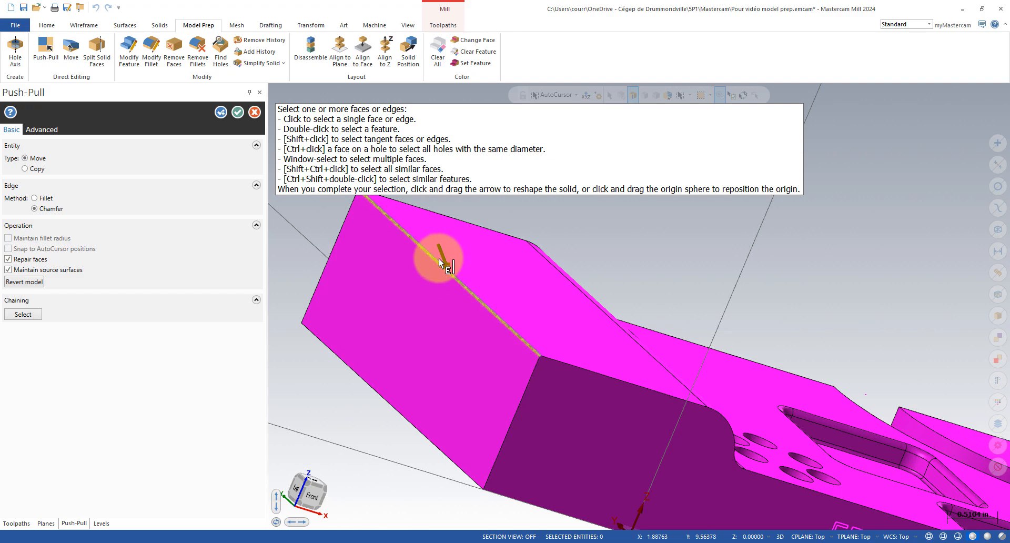
{"action": "left_click_drag", "start_coordinate": [439, 250], "coordinate": [456, 286]}
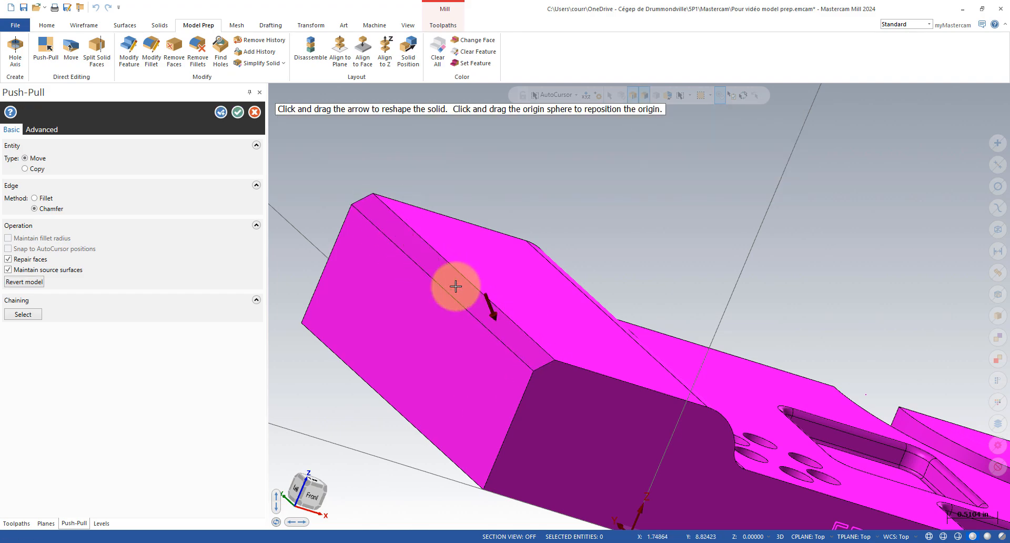
Step: Switch the edge method for the LEFT face's top edge to Fillet and back to Chamfer
{"action": "left_click", "coordinate": [40, 201]}
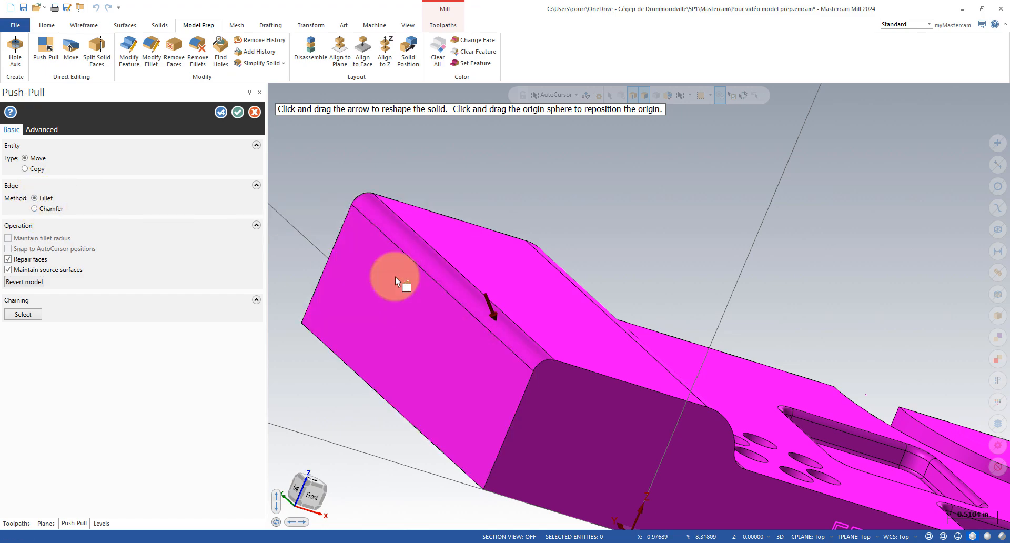
{"action": "middle_click_drag", "start_coordinate": [396, 277], "coordinate": [365, 263]}
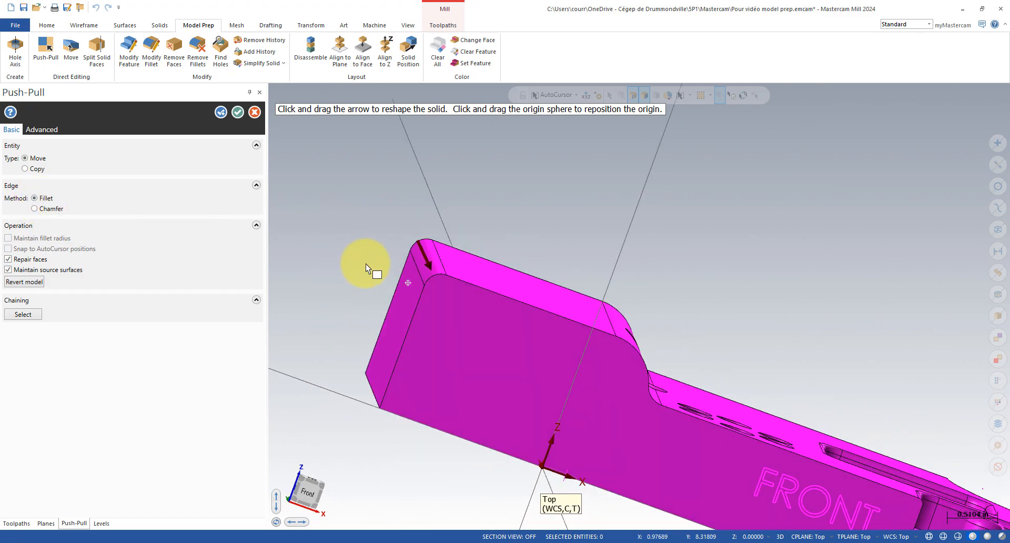
{"action": "left_click", "coordinate": [44, 209]}
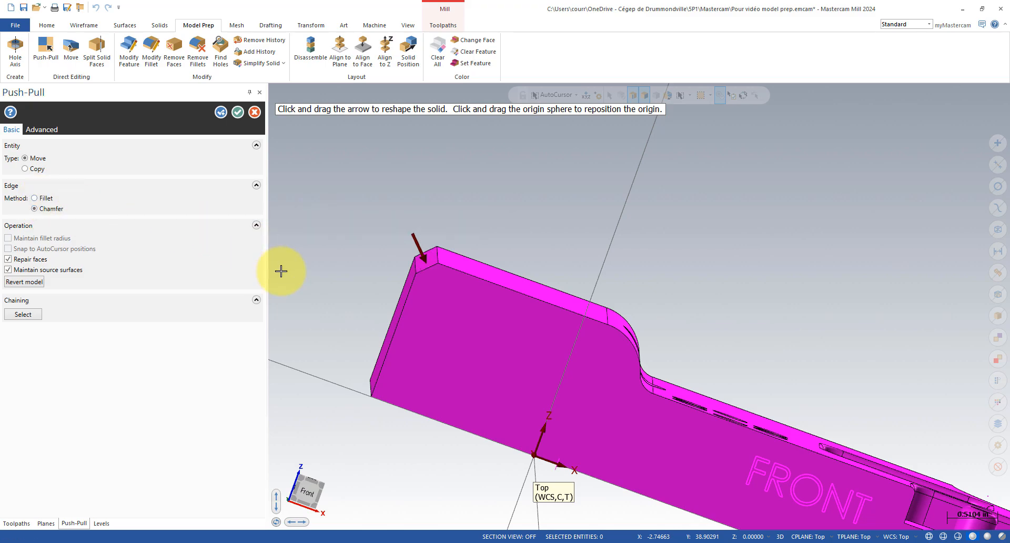
Step: Apply the chamfer on the LEFT face's top edge and finish the Push-Pull operation
{"action": "middle_click_drag", "start_coordinate": [281, 270], "coordinate": [297, 288]}
{"action": "left_click", "coordinate": [221, 112]}
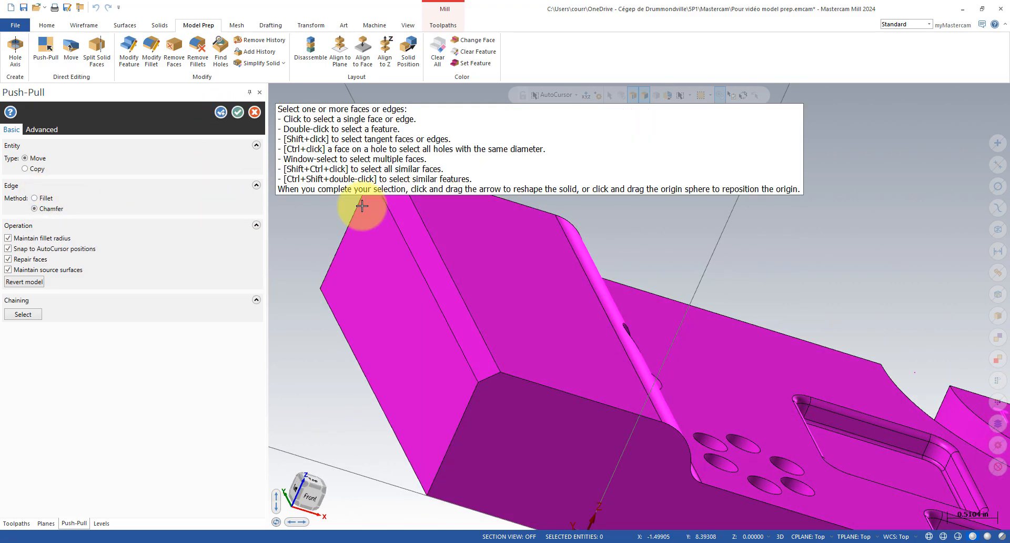
{"action": "middle_click_drag", "start_coordinate": [605, 326], "coordinate": [660, 381]}
{"action": "scroll", "coordinate": [660, 381], "scroll_direction": "down", "scroll_amount": 2}
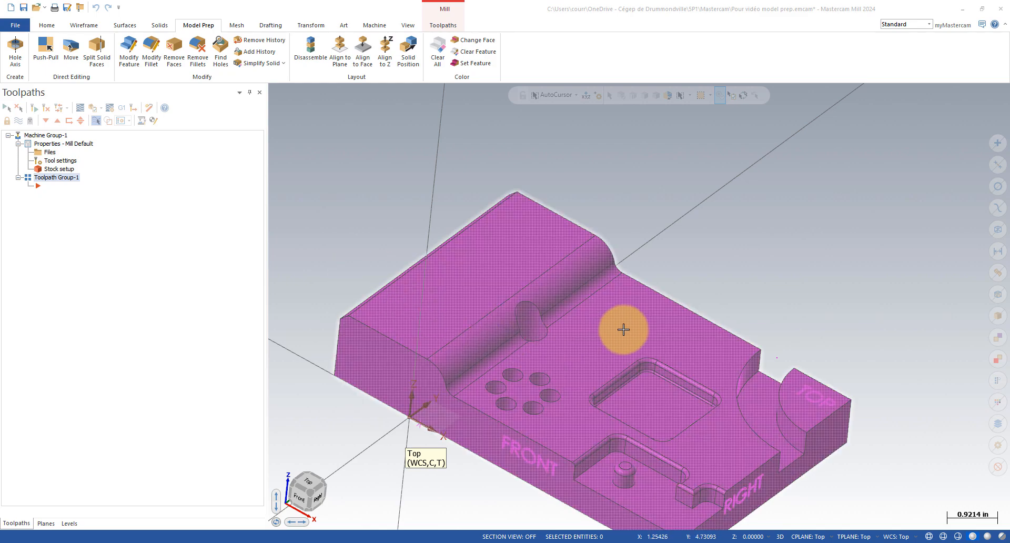
{"action": "middle_click_drag", "start_coordinate": [623, 330], "coordinate": [625, 343]}
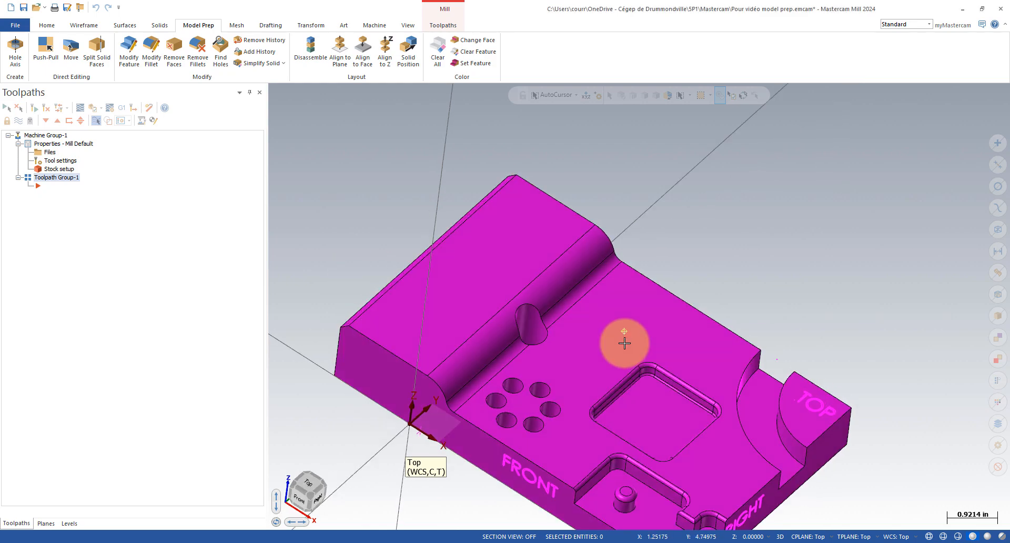
Step: Move all six matching holes of the circular pattern together 3 in along the Y axis and apply the move
{"action": "left_click", "coordinate": [72, 53]}
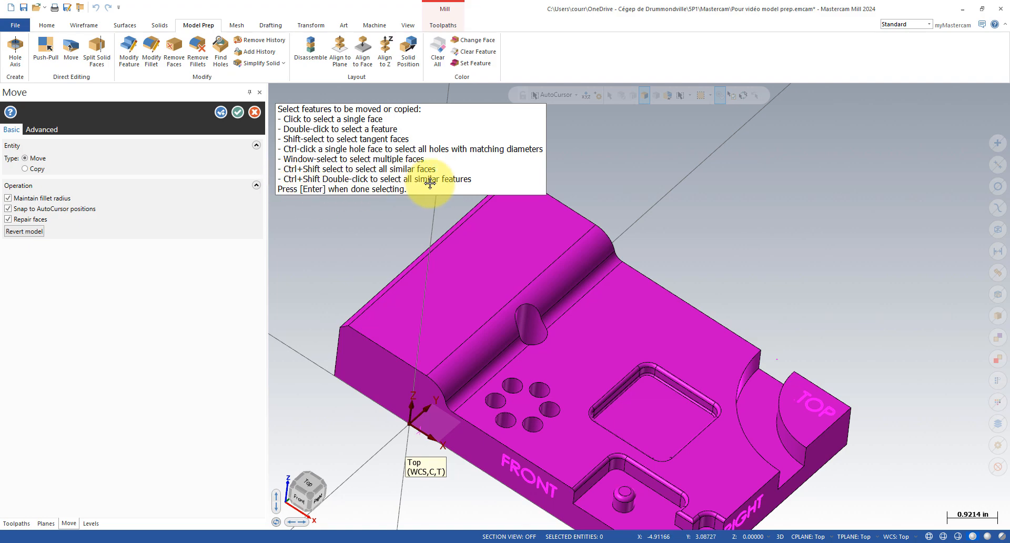
{"action": "left_click", "coordinate": [535, 390]}
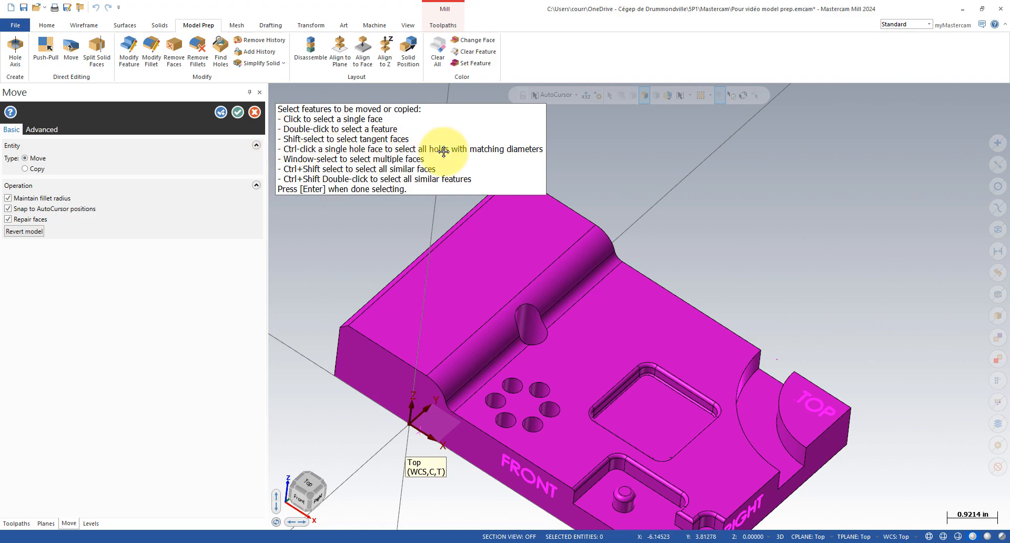
{"action": "middle_click_drag", "start_coordinate": [547, 273], "coordinate": [549, 315]}
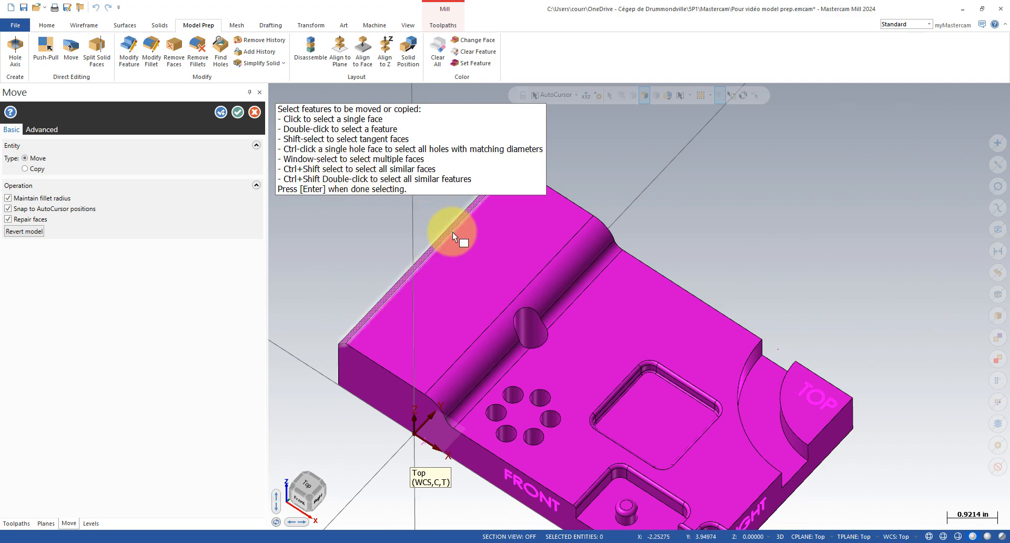
{"action": "left_click", "coordinate": [545, 393], "text": "ctrl"}
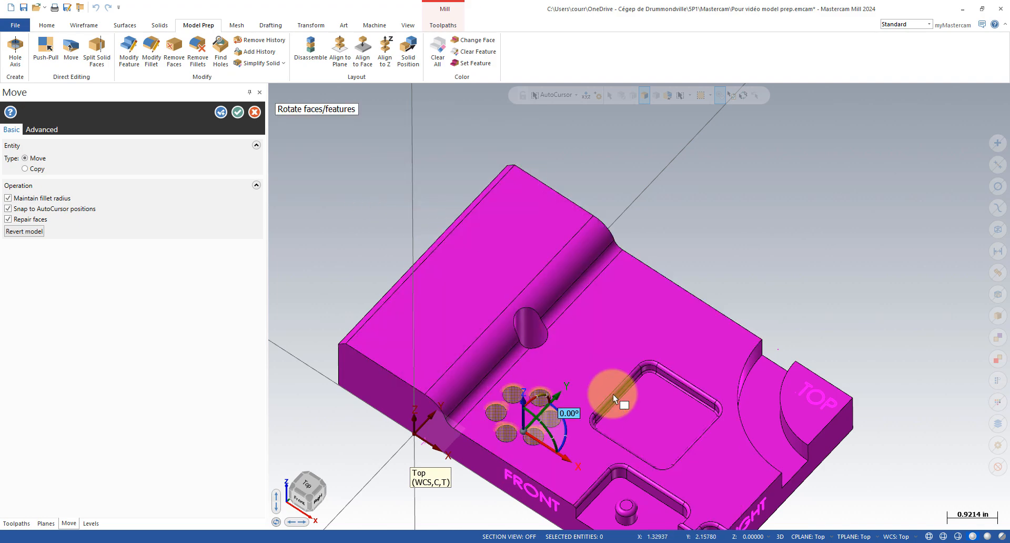
{"action": "middle_click_drag", "start_coordinate": [689, 411], "coordinate": [561, 405]}
{"action": "left_click", "coordinate": [547, 423]}
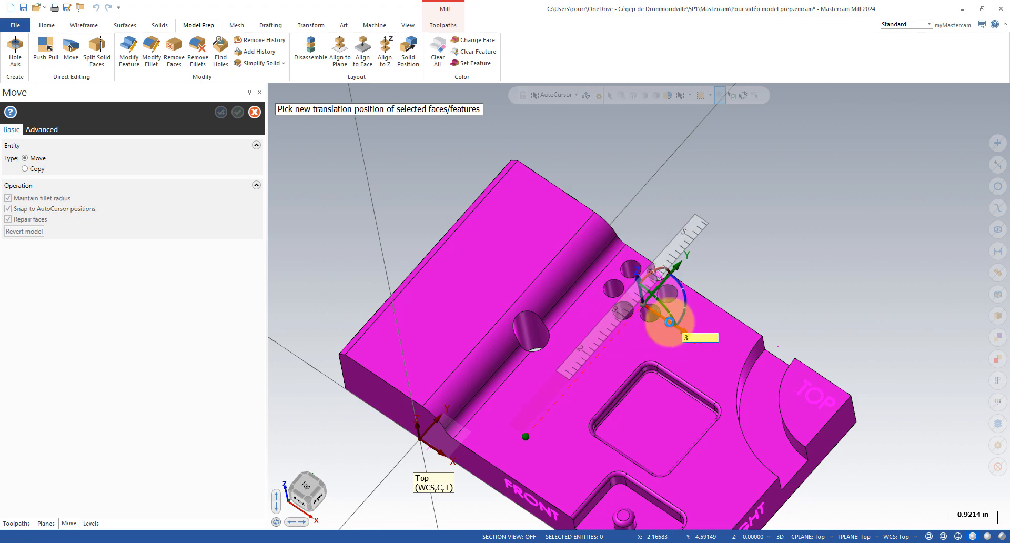
{"action": "key", "text": "Return"}
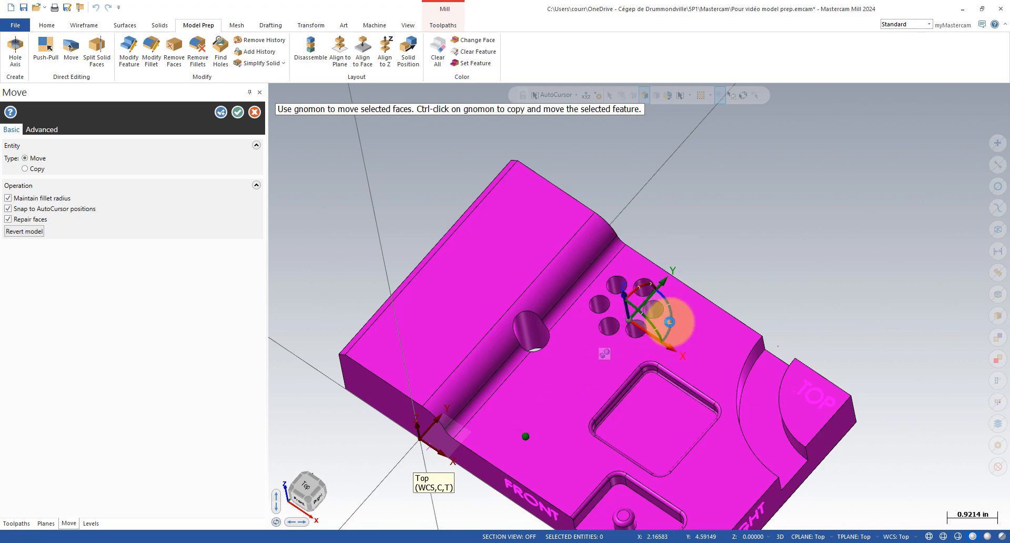
{"action": "mouse_move", "coordinate": [784, 230]}
{"action": "middle_mouse_down"}
{"action": "mouse_move", "coordinate": [778, 266]}
{"action": "mouse_move", "coordinate": [784, 217]}
{"action": "middle_mouse_up"}
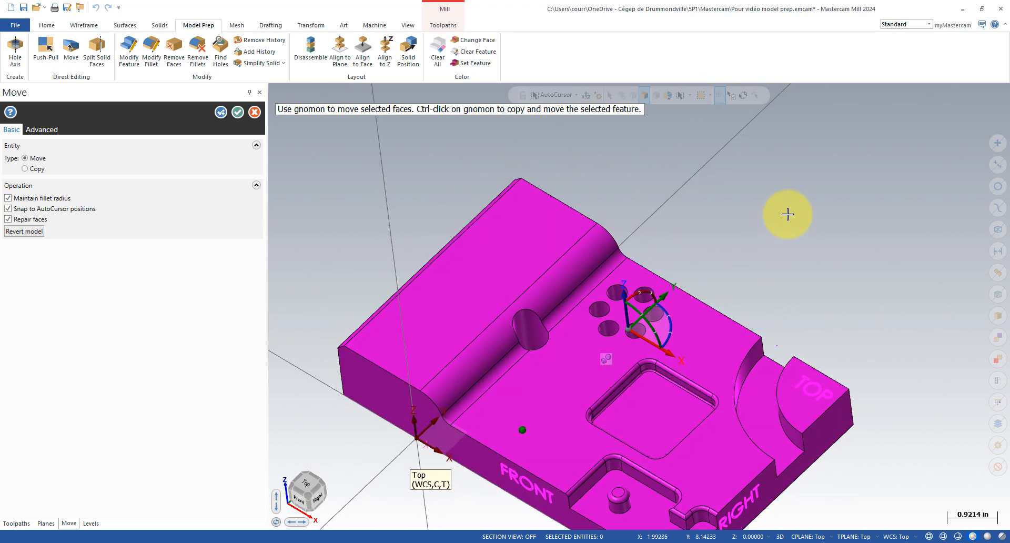
{"action": "left_click", "coordinate": [492, 276]}
{"action": "mouse_move", "coordinate": [672, 364]}
{"action": "middle_mouse_down"}
{"action": "mouse_move", "coordinate": [678, 356]}
{"action": "mouse_move", "coordinate": [654, 338]}
{"action": "mouse_move", "coordinate": [646, 215]}
{"action": "mouse_move", "coordinate": [566, 226]}
{"action": "middle_mouse_up"}
{"action": "left_click", "coordinate": [221, 112]}
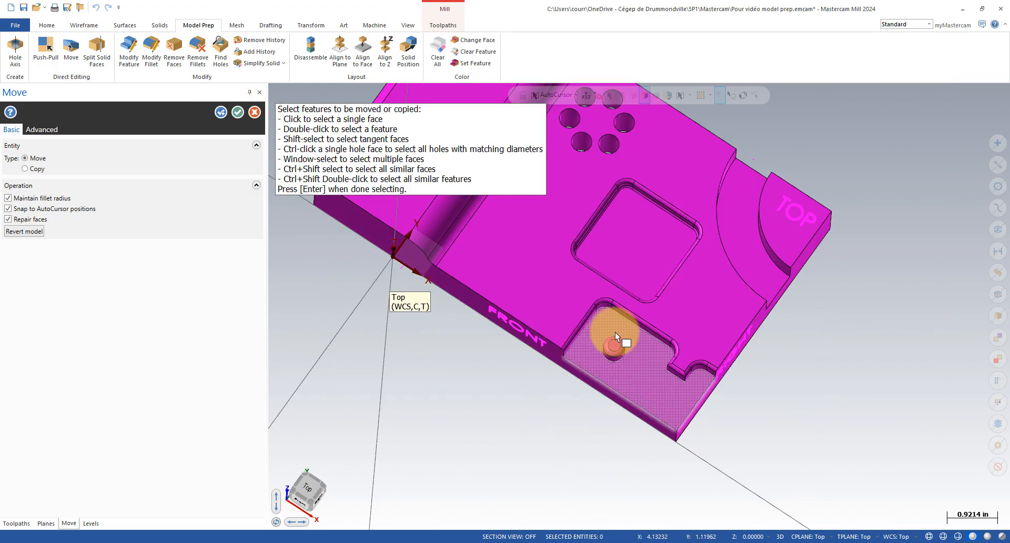
Step: Move the small filleted post in the open corner pocket about 0.2 in along the X axis and finish the Move operation
{"action": "mouse_move", "coordinate": [610, 333]}
{"action": "middle_mouse_down"}
{"action": "mouse_move", "coordinate": [642, 362]}
{"action": "mouse_move", "coordinate": [716, 323]}
{"action": "mouse_move", "coordinate": [635, 343]}
{"action": "mouse_move", "coordinate": [679, 402]}
{"action": "mouse_move", "coordinate": [601, 350]}
{"action": "middle_mouse_up"}
{"action": "left_click_drag", "start_coordinate": [602, 351], "coordinate": [642, 389]}
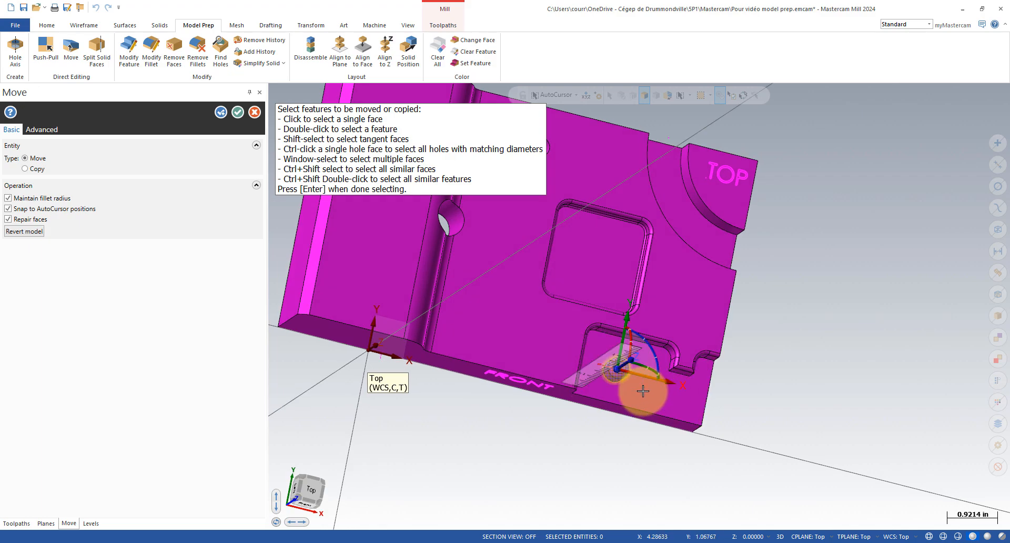
{"action": "middle_click_drag", "start_coordinate": [642, 389], "coordinate": [642, 361]}
{"action": "left_click", "coordinate": [635, 346]}
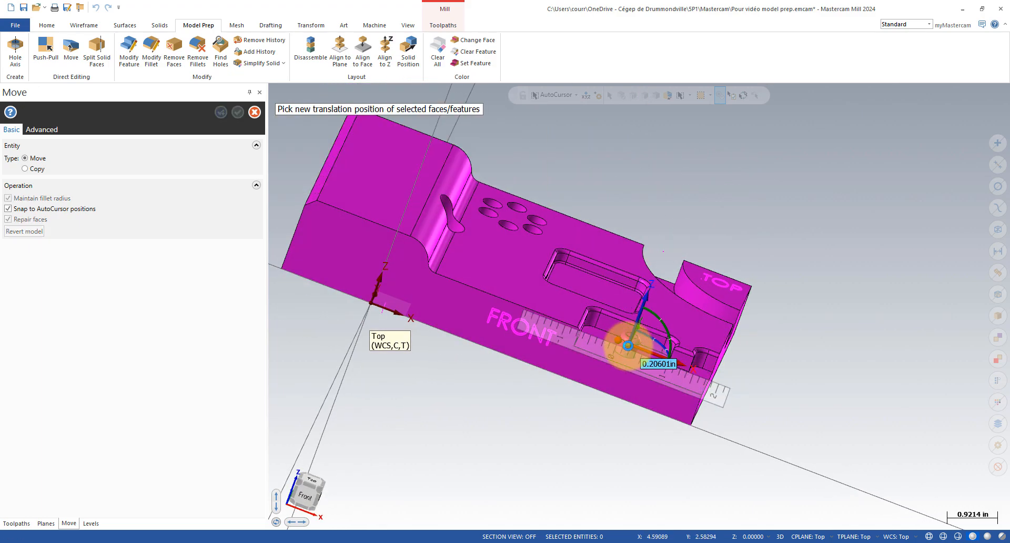
{"action": "left_click", "coordinate": [625, 370]}
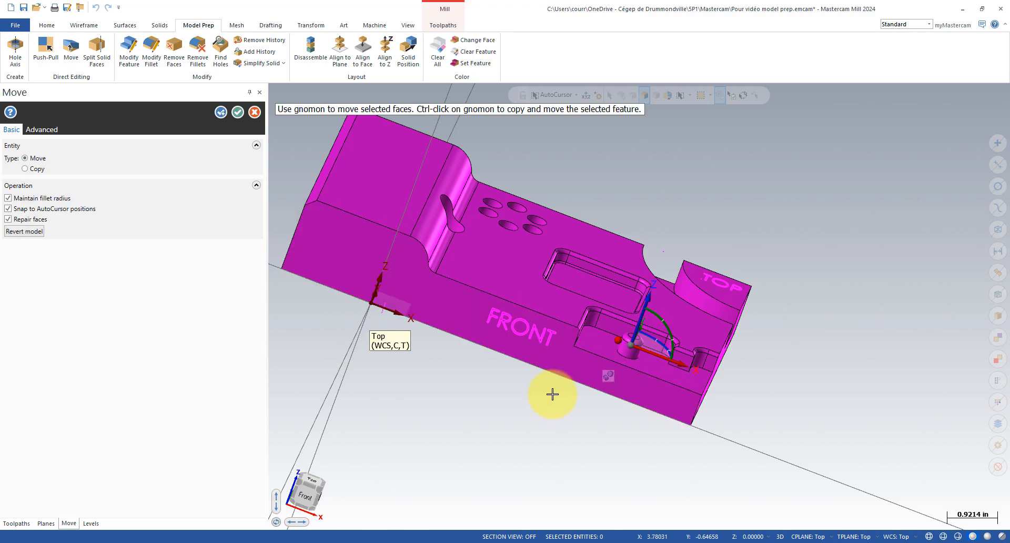
{"action": "middle_click_drag", "start_coordinate": [550, 395], "coordinate": [485, 450]}
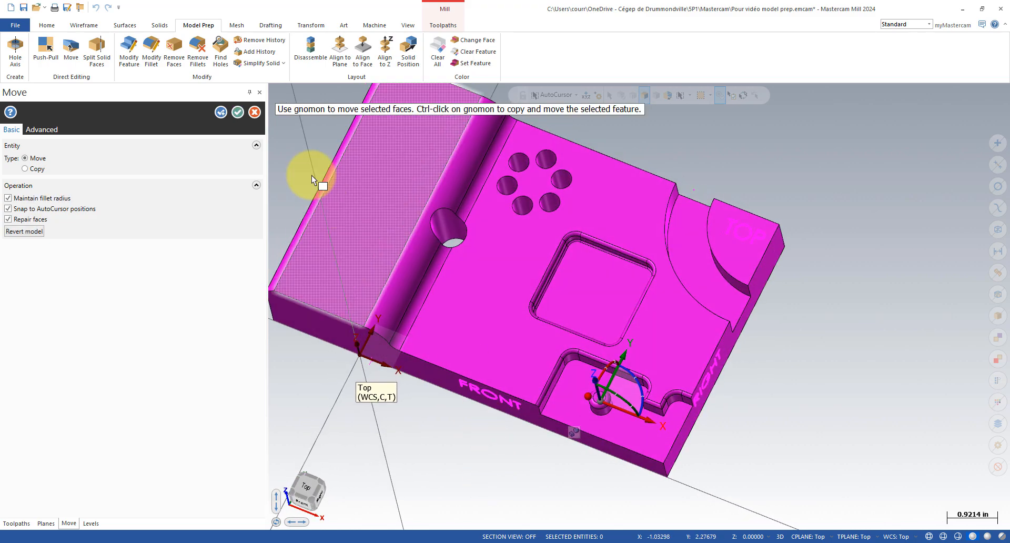
{"action": "left_click", "coordinate": [238, 112]}
{"action": "mouse_move", "coordinate": [597, 368]}
{"action": "middle_mouse_down"}
{"action": "mouse_move", "coordinate": [609, 359]}
{"action": "mouse_move", "coordinate": [625, 275]}
{"action": "mouse_move", "coordinate": [654, 309]}
{"action": "mouse_move", "coordinate": [678, 387]}
{"action": "middle_mouse_up"}
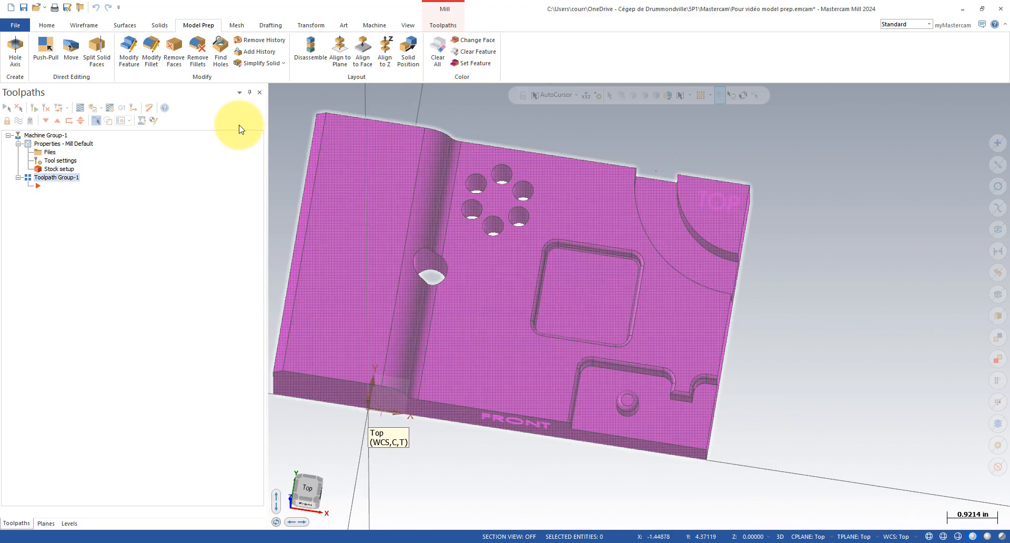
Step: Move the small tab with its adjoining rounded walls in the open corner pocket a short distance along X toward the post, and finish the move
{"action": "left_click", "coordinate": [72, 58]}
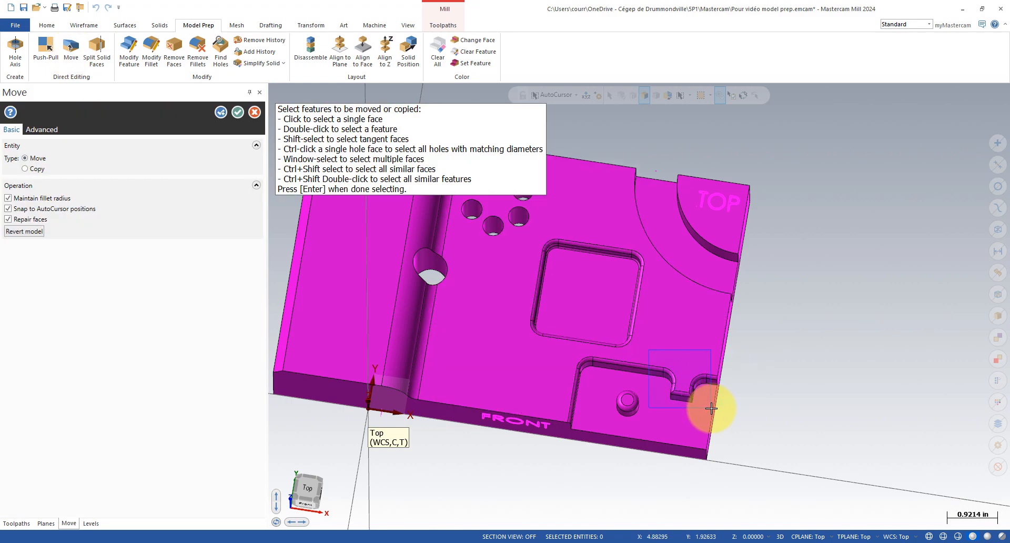
{"action": "left_click_drag", "start_coordinate": [711, 408], "coordinate": [712, 409]}
{"action": "middle_click_drag", "start_coordinate": [802, 423], "coordinate": [800, 403]}
{"action": "left_click", "coordinate": [711, 381]}
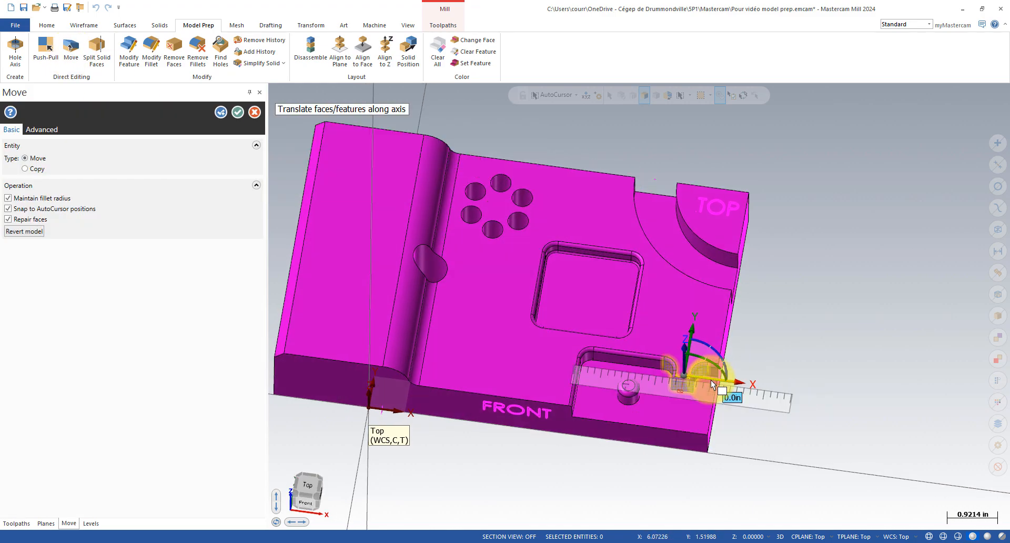
{"action": "left_click", "coordinate": [664, 377]}
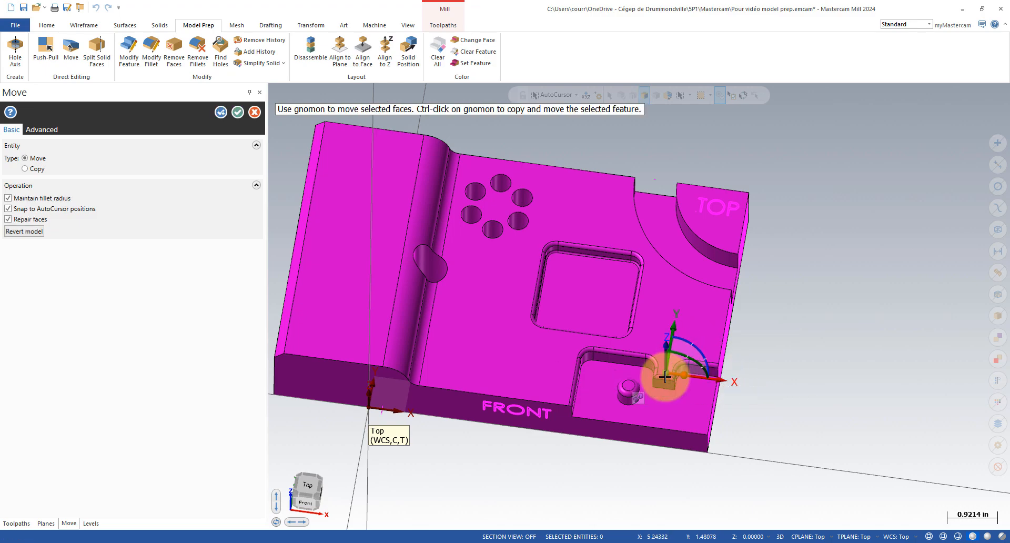
{"action": "left_click", "coordinate": [221, 114]}
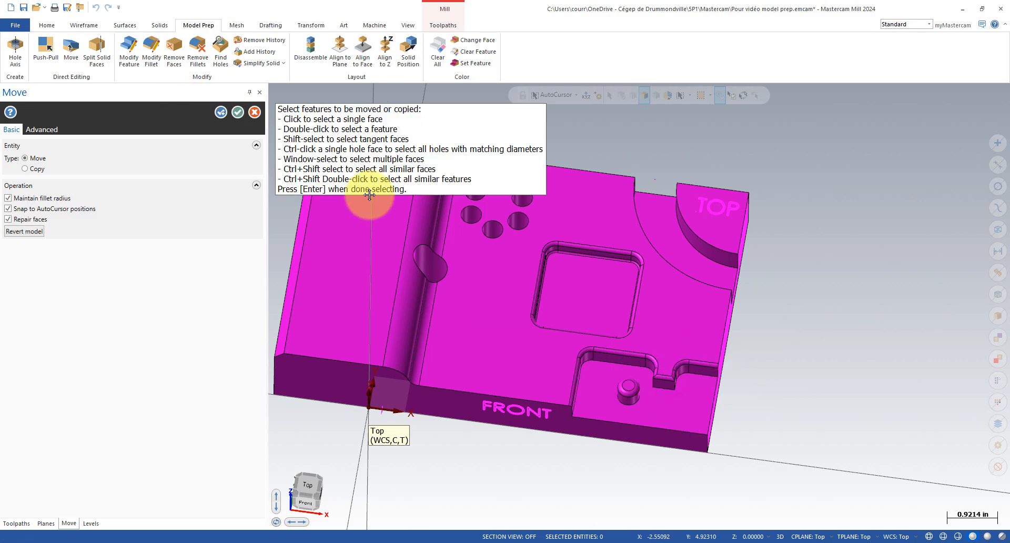
{"action": "middle_click_drag", "start_coordinate": [408, 200], "coordinate": [396, 222]}
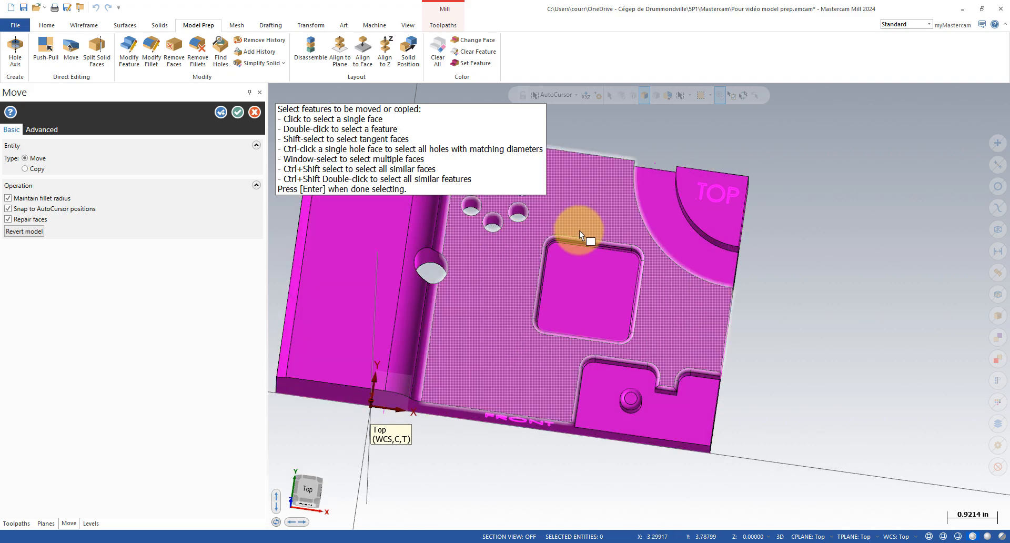
{"action": "middle_click_drag", "start_coordinate": [575, 248], "coordinate": [763, 259]}
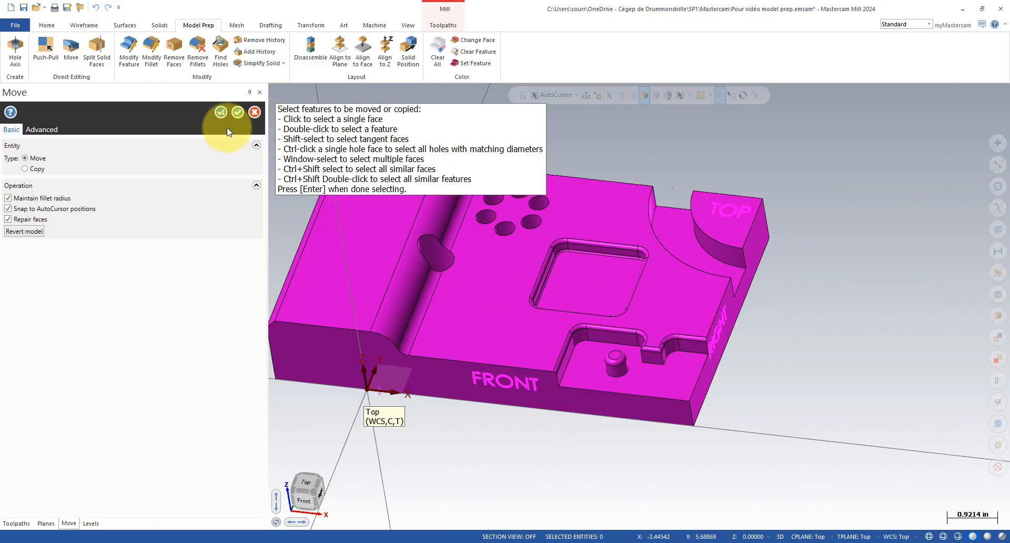
{"action": "left_click", "coordinate": [236, 112]}
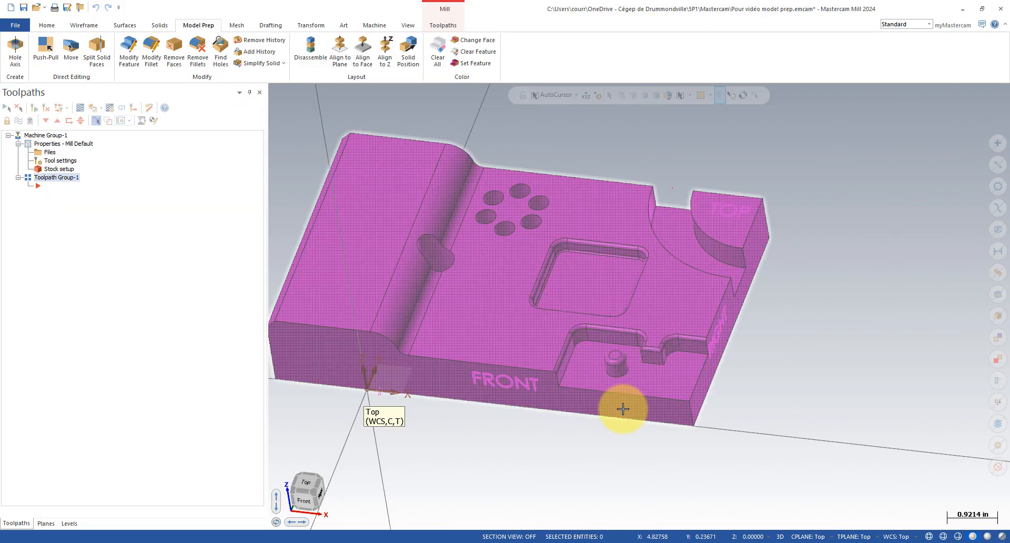
Step: Examine the square pocket, the open corner pocket and the hole pattern on the solid from several angles and distances
{"action": "middle_click_drag", "start_coordinate": [623, 409], "coordinate": [903, 444]}
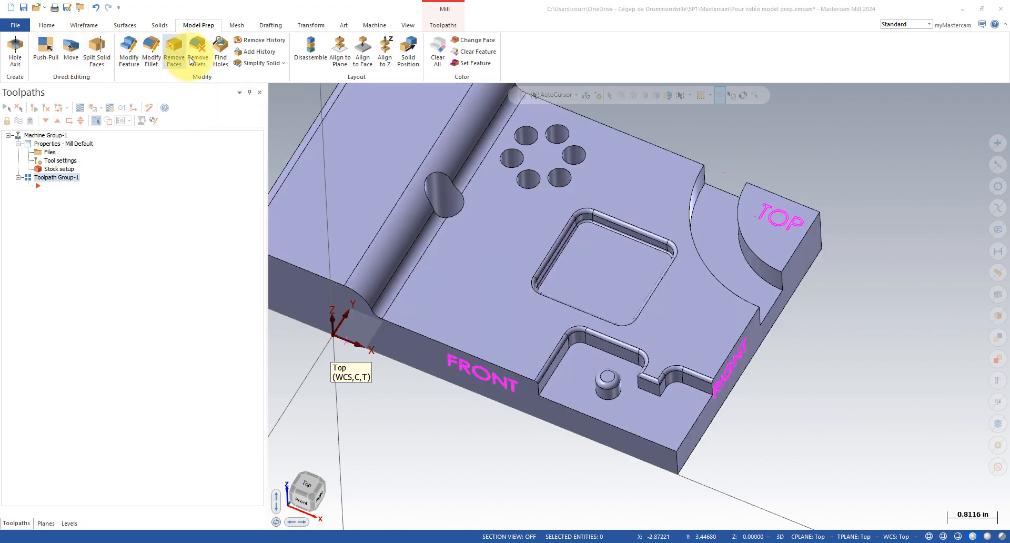
{"action": "middle_click_drag", "start_coordinate": [605, 200], "coordinate": [612, 178]}
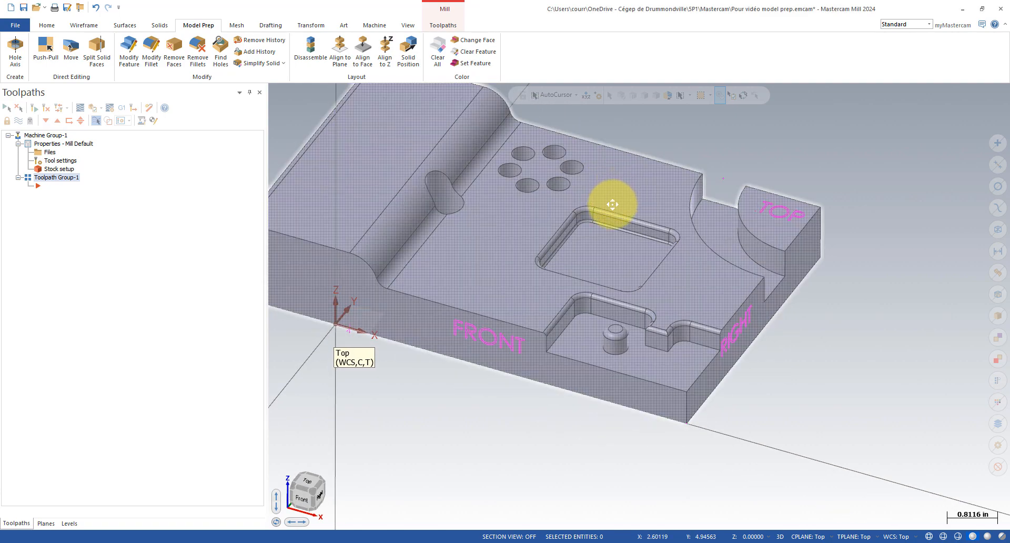
{"action": "middle_click_drag", "start_coordinate": [613, 204], "coordinate": [585, 282], "text": "shift"}
{"action": "scroll", "coordinate": [588, 287], "scroll_direction": "down", "scroll_amount": 2}
{"action": "scroll", "coordinate": [592, 285], "scroll_direction": "up", "scroll_amount": 6}
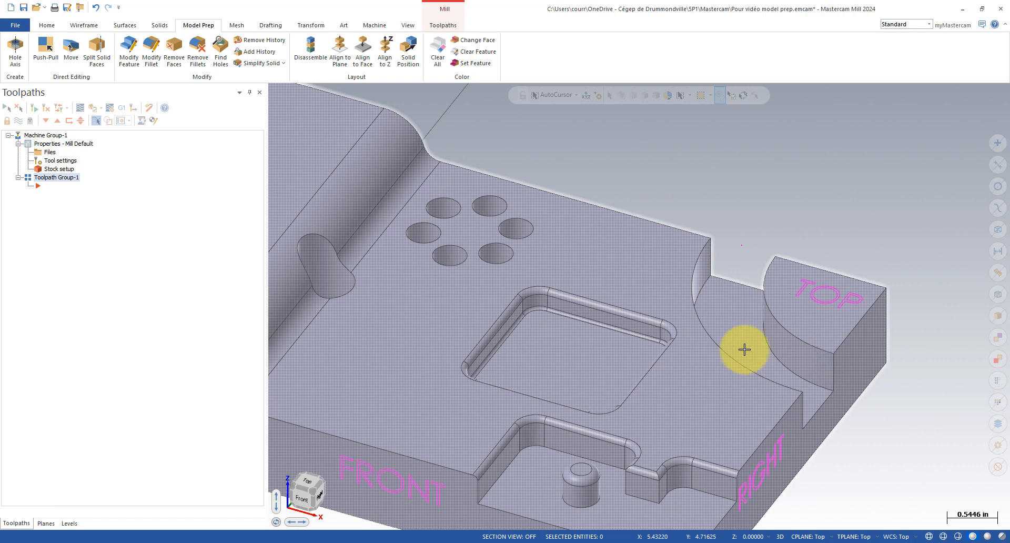
{"action": "middle_click_drag", "start_coordinate": [638, 152], "coordinate": [632, 155]}
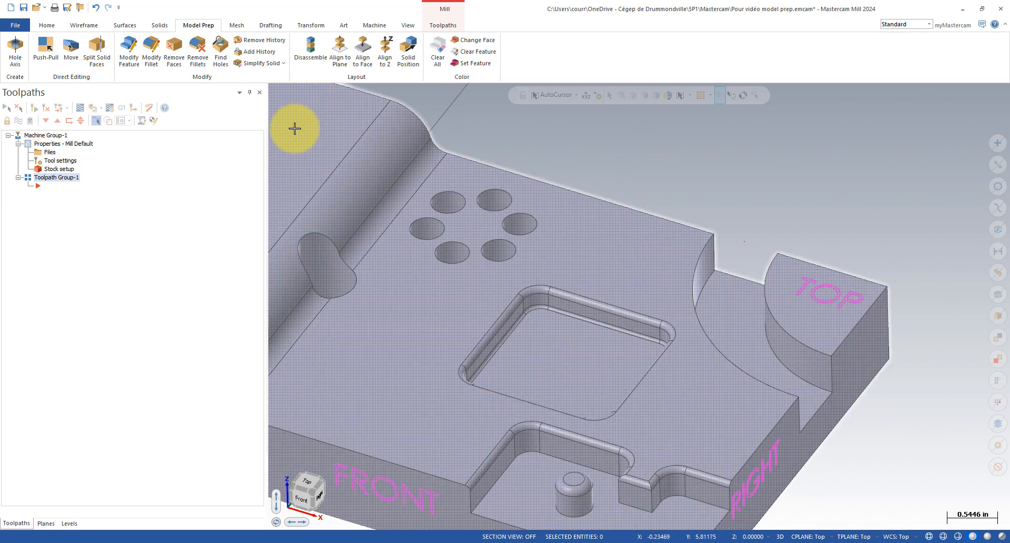
{"action": "scroll", "coordinate": [600, 377], "scroll_direction": "down", "scroll_amount": 5}
{"action": "scroll", "coordinate": [626, 316], "scroll_direction": "down", "scroll_amount": 3}
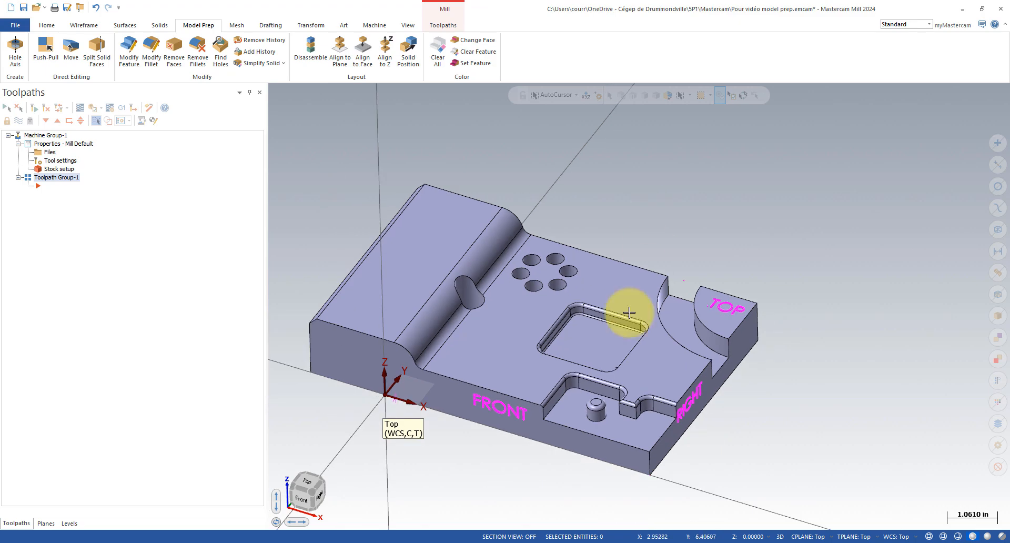
{"action": "scroll", "coordinate": [582, 413], "scroll_direction": "up", "scroll_amount": 4}
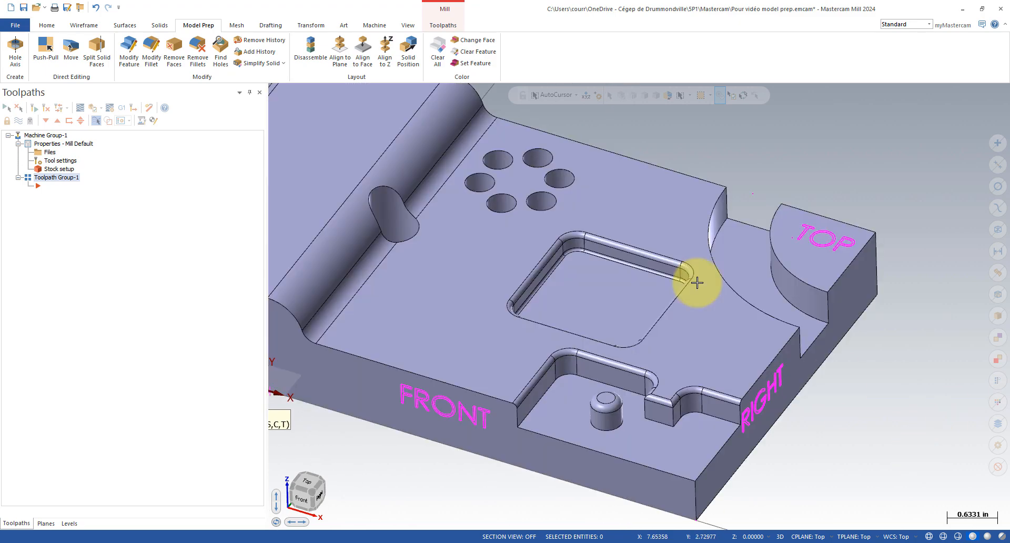
Step: Push the floor of the closed square pocket deeper with Push-Pull, with Maintain fillet radius off, and apply the change
{"action": "left_click", "coordinate": [45, 50]}
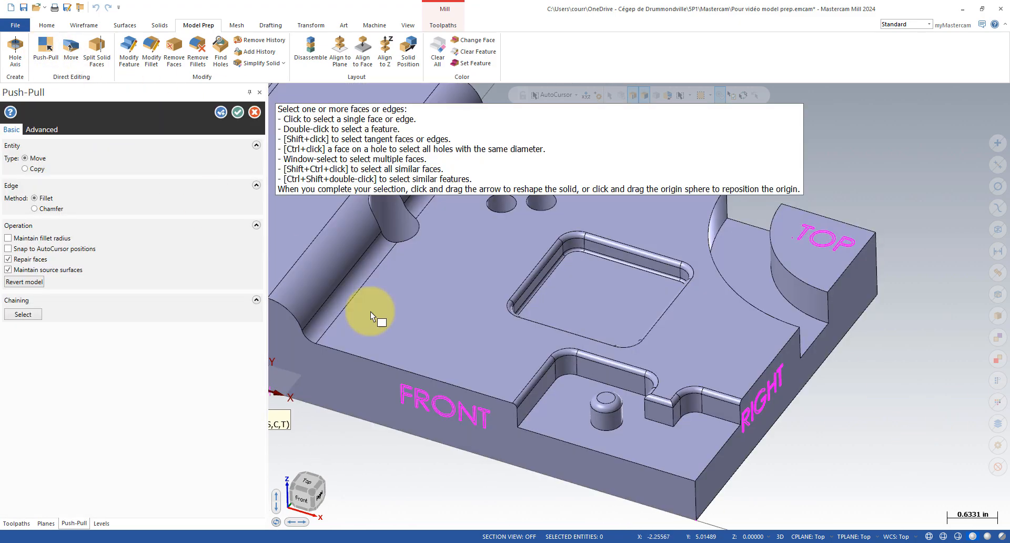
{"action": "left_click", "coordinate": [569, 424]}
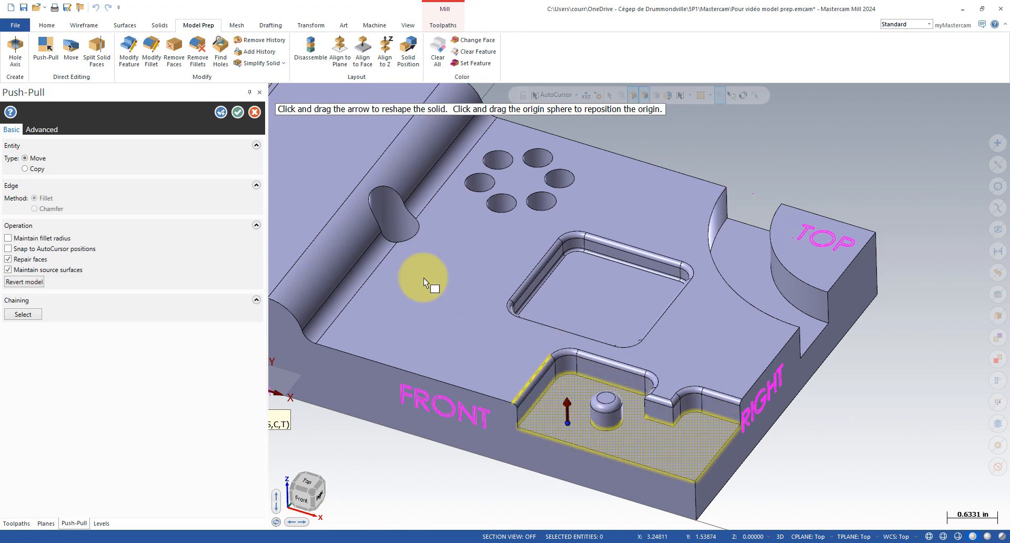
{"action": "left_click", "coordinate": [221, 112]}
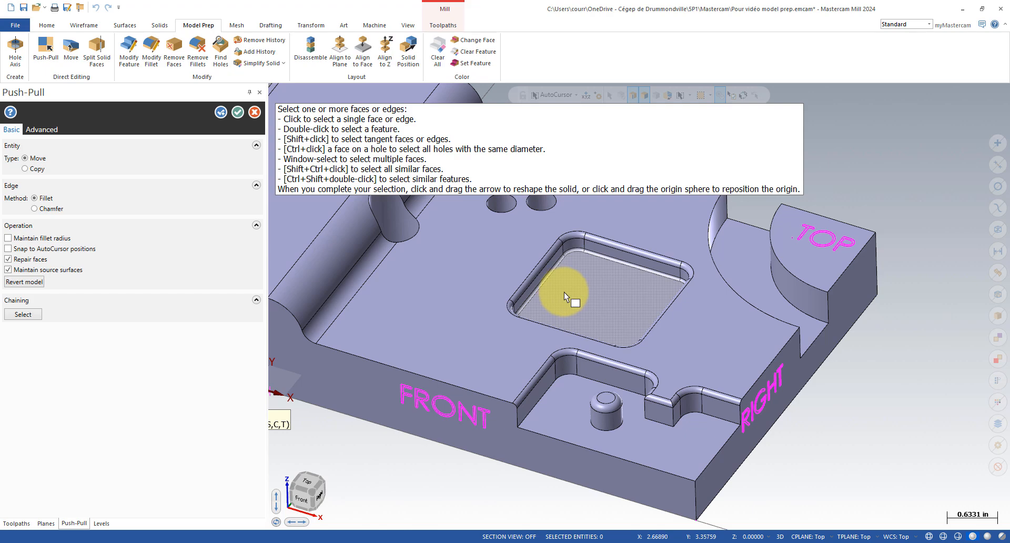
{"action": "scroll", "coordinate": [584, 294], "scroll_direction": "up", "scroll_amount": 3}
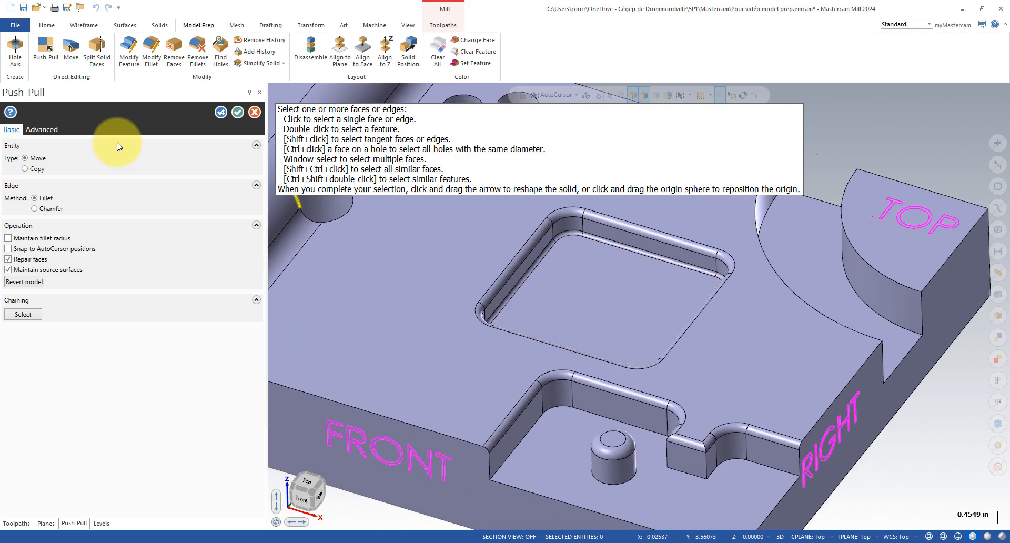
{"action": "left_click", "coordinate": [578, 290]}
{"action": "left_click_drag", "start_coordinate": [579, 284], "coordinate": [578, 314]}
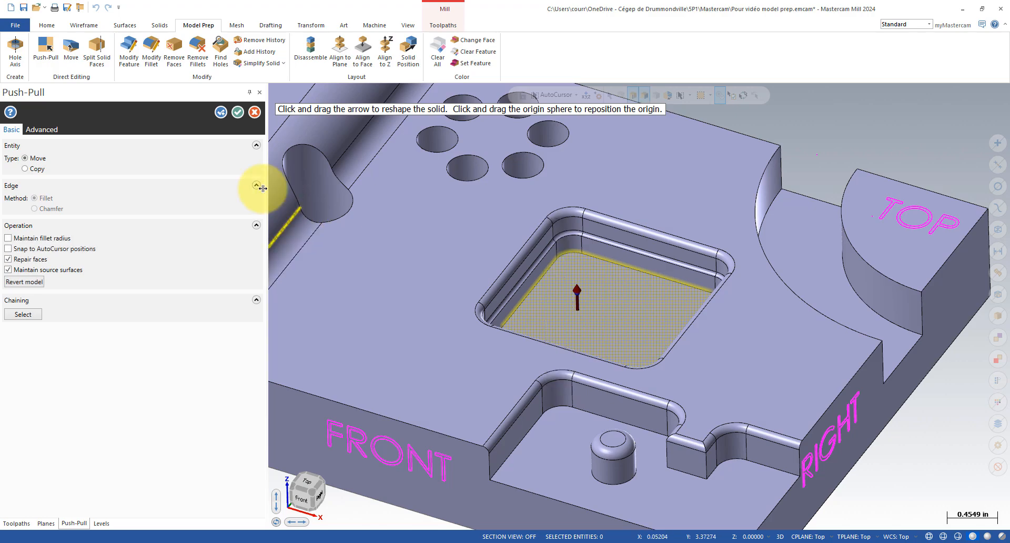
{"action": "left_click", "coordinate": [219, 112]}
{"action": "middle_click_drag", "start_coordinate": [537, 284], "coordinate": [591, 276]}
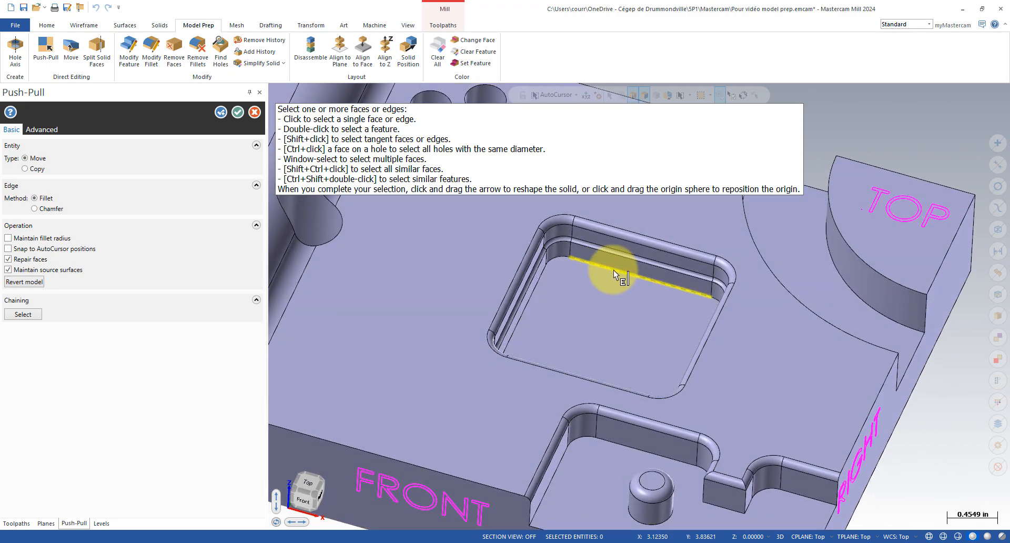
Step: Raise the floor of the closed square pocket by 0.2 in with Push-Pull, apply it and leave the command
{"action": "mouse_move", "coordinate": [635, 305]}
{"action": "middle_mouse_down"}
{"action": "mouse_move", "coordinate": [597, 302]}
{"action": "mouse_move", "coordinate": [589, 335]}
{"action": "mouse_move", "coordinate": [588, 308]}
{"action": "mouse_move", "coordinate": [595, 325]}
{"action": "mouse_move", "coordinate": [602, 311]}
{"action": "middle_mouse_up"}
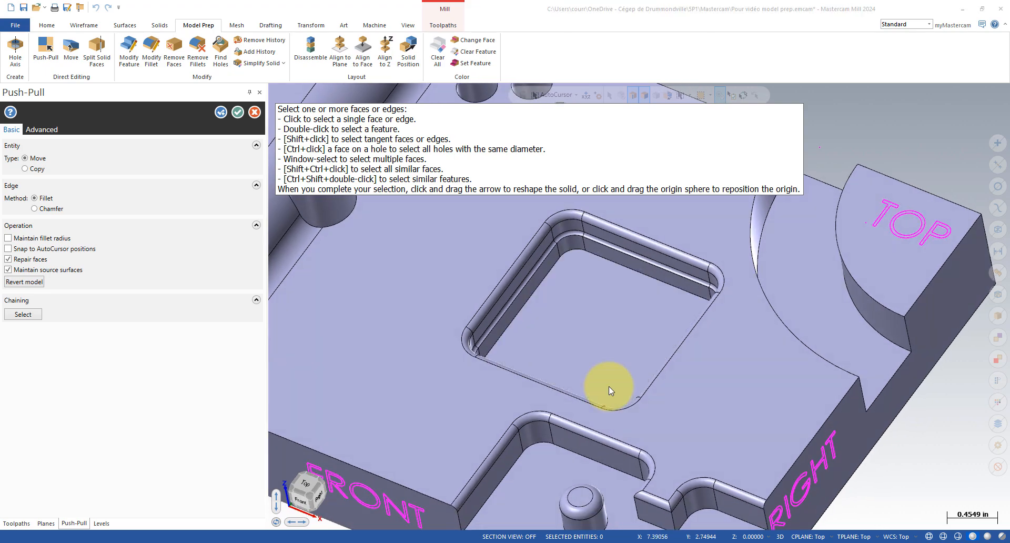
{"action": "mouse_move", "coordinate": [582, 330]}
{"action": "middle_mouse_down"}
{"action": "mouse_move", "coordinate": [584, 311]}
{"action": "mouse_move", "coordinate": [581, 328]}
{"action": "middle_mouse_up"}
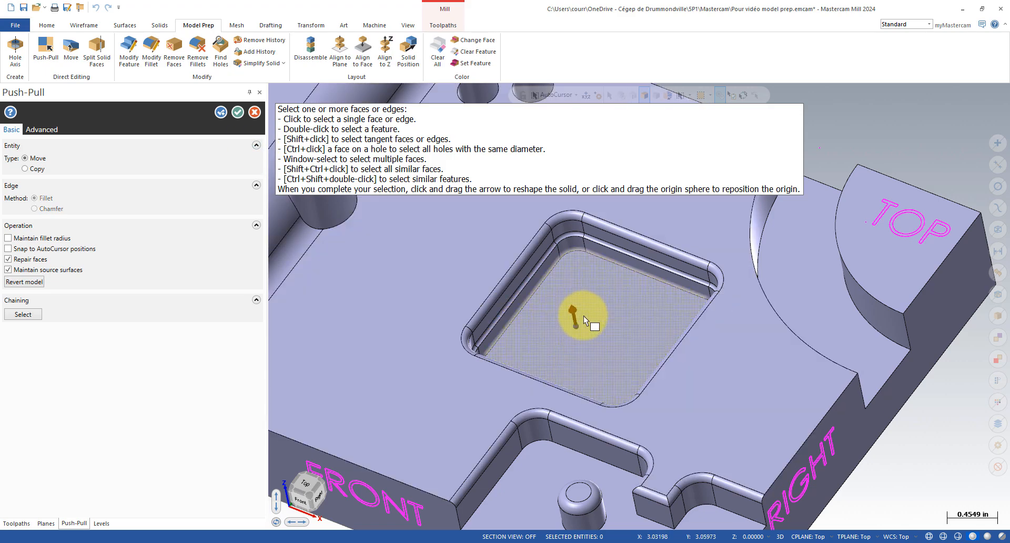
{"action": "left_click", "coordinate": [582, 315]}
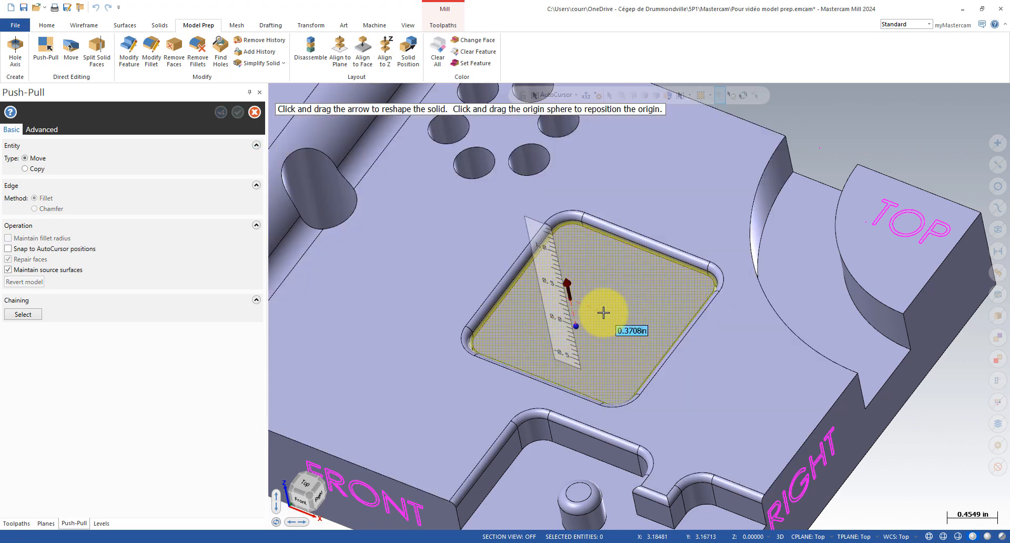
{"action": "type", "text": ".2"}
{"action": "key", "text": "Return"}
{"action": "key", "text": "Return"}
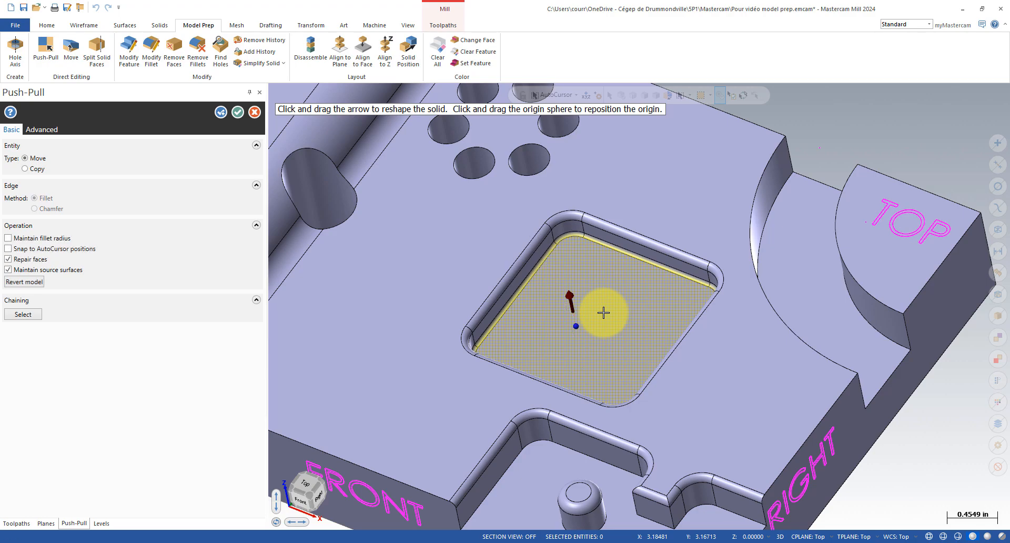
{"action": "left_click", "coordinate": [221, 112]}
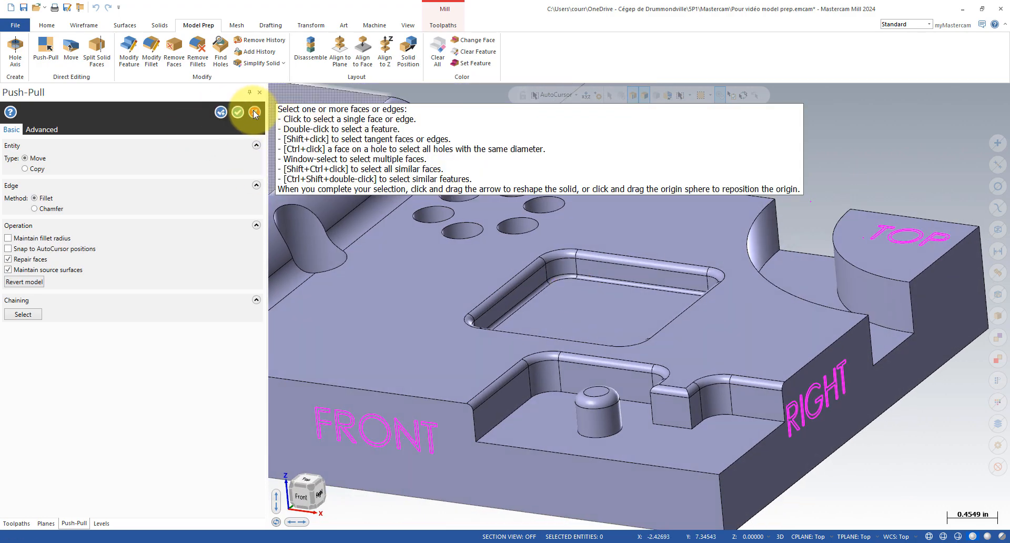
{"action": "left_click", "coordinate": [254, 112]}
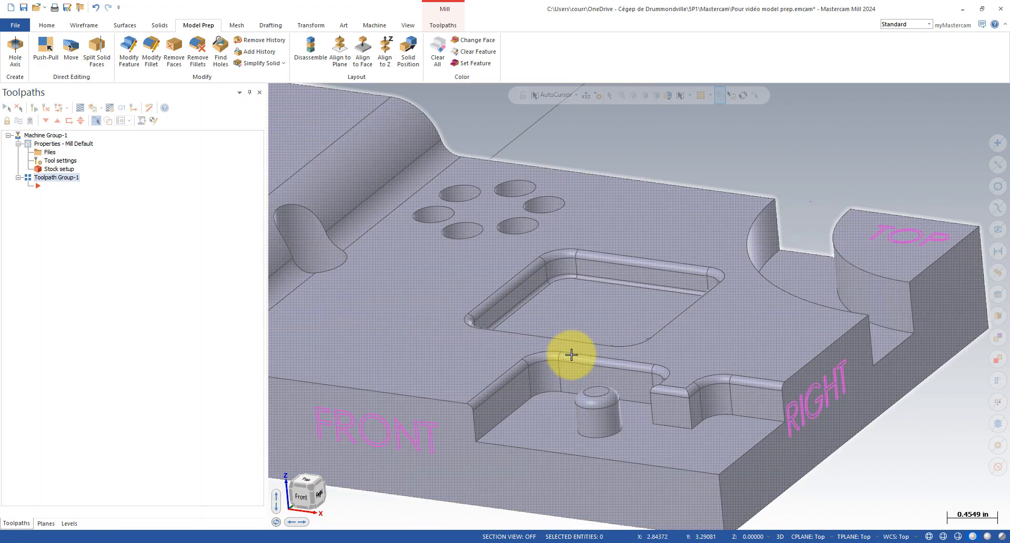
Step: Remove the fillets running around the floor of the closed square pocket with Remove Fillets
{"action": "left_click", "coordinate": [198, 53]}
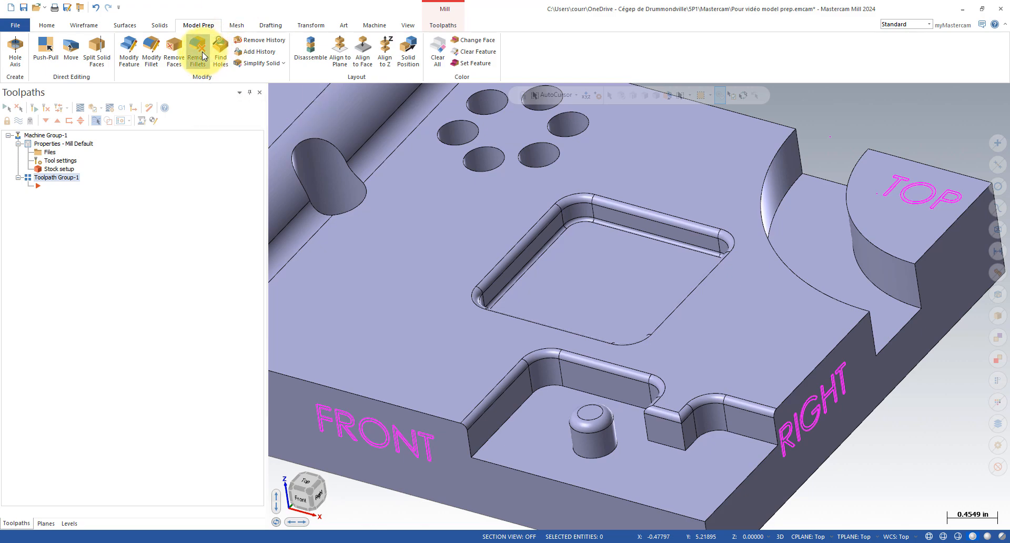
{"action": "left_click", "coordinate": [540, 256]}
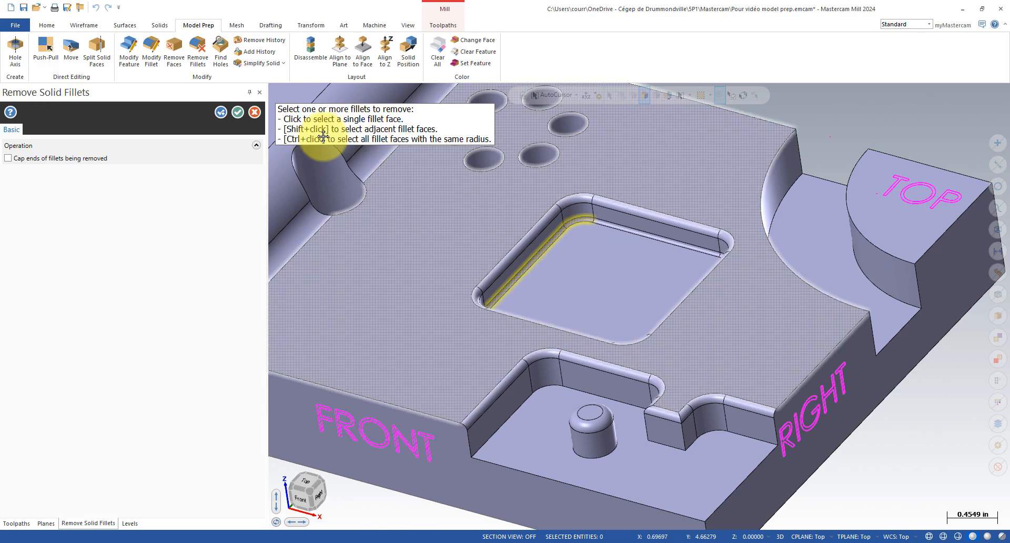
{"action": "left_click", "coordinate": [611, 227]}
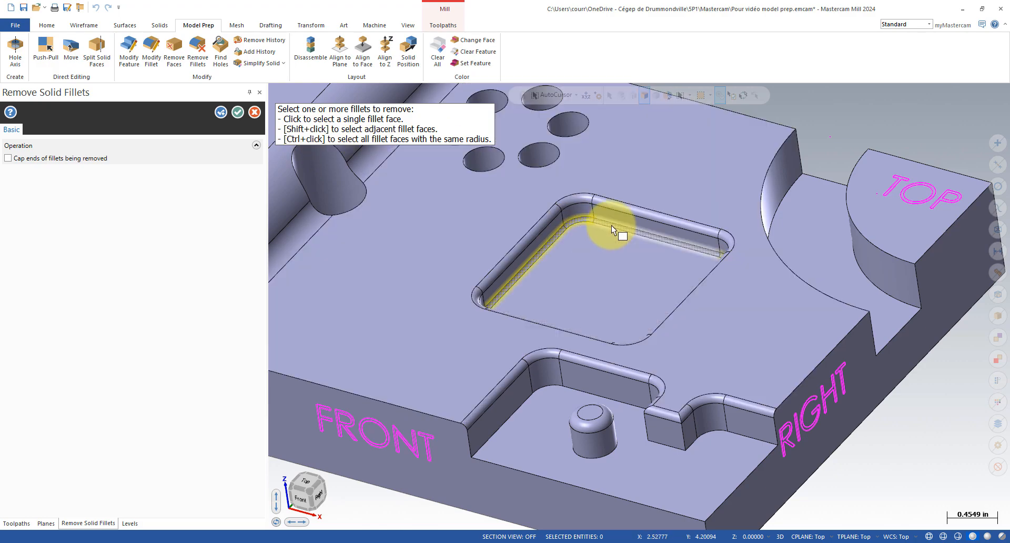
{"action": "mouse_move", "coordinate": [611, 226]}
{"action": "middle_mouse_down"}
{"action": "mouse_move", "coordinate": [648, 320]}
{"action": "mouse_move", "coordinate": [589, 308]}
{"action": "mouse_move", "coordinate": [596, 221]}
{"action": "mouse_move", "coordinate": [569, 251]}
{"action": "middle_mouse_up"}
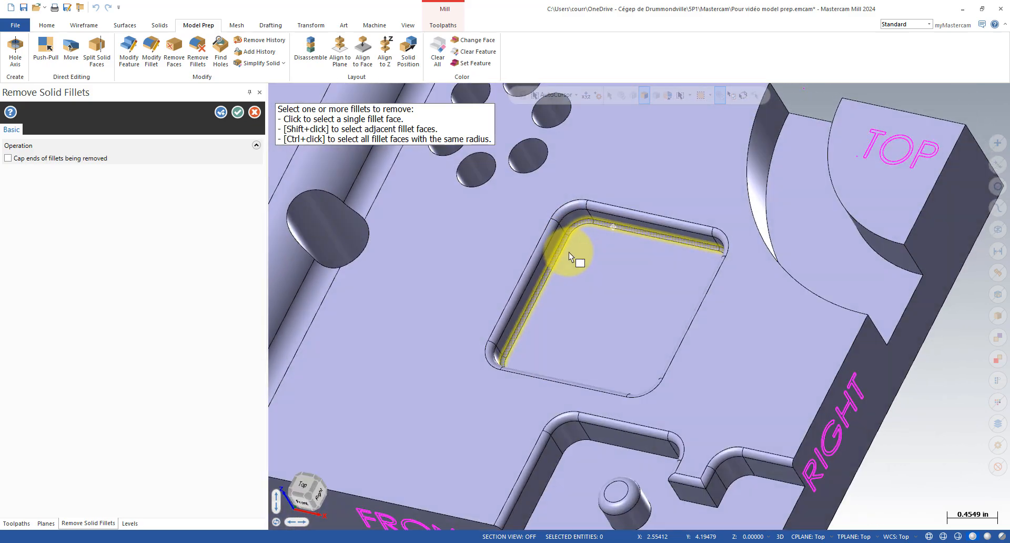
{"action": "left_click", "coordinate": [237, 112]}
{"action": "mouse_move", "coordinate": [417, 207]}
{"action": "middle_mouse_down"}
{"action": "mouse_move", "coordinate": [368, 228]}
{"action": "mouse_move", "coordinate": [419, 207]}
{"action": "middle_mouse_up"}
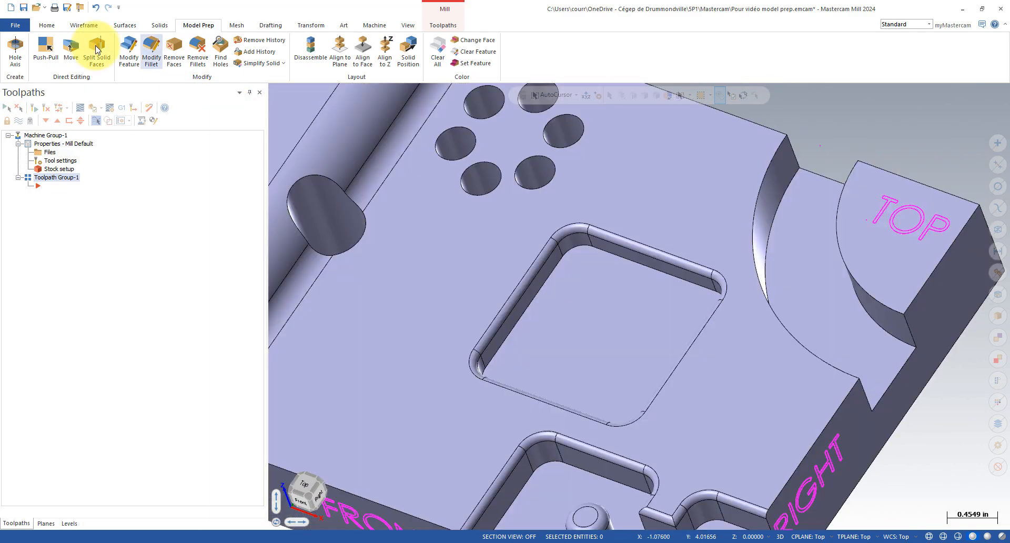
Step: Push the floor of the closed square pocket deeper with Push-Pull and finish the operation
{"action": "left_click", "coordinate": [46, 48]}
{"action": "left_click", "coordinate": [571, 301]}
{"action": "left_click_drag", "start_coordinate": [567, 289], "coordinate": [588, 331]}
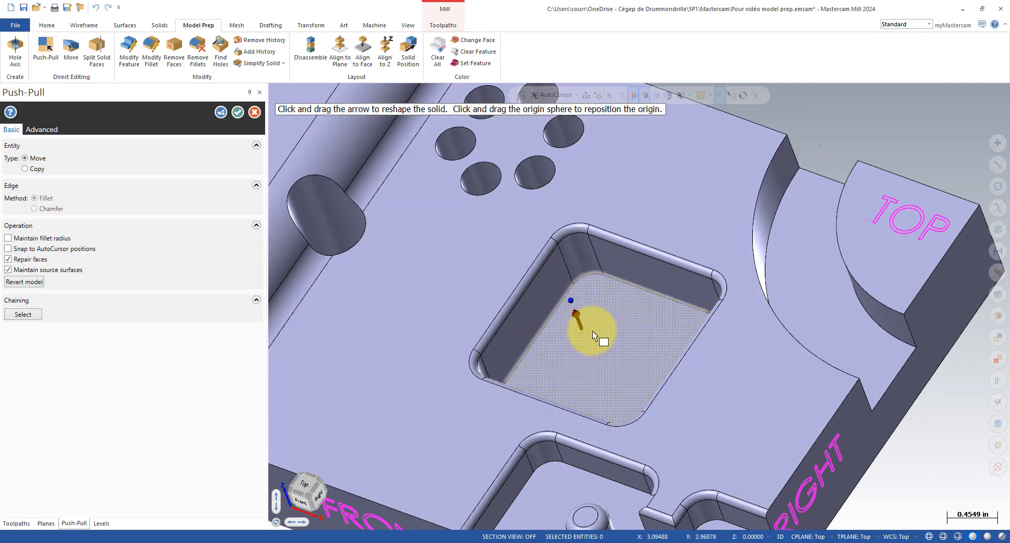
{"action": "left_click", "coordinate": [237, 113]}
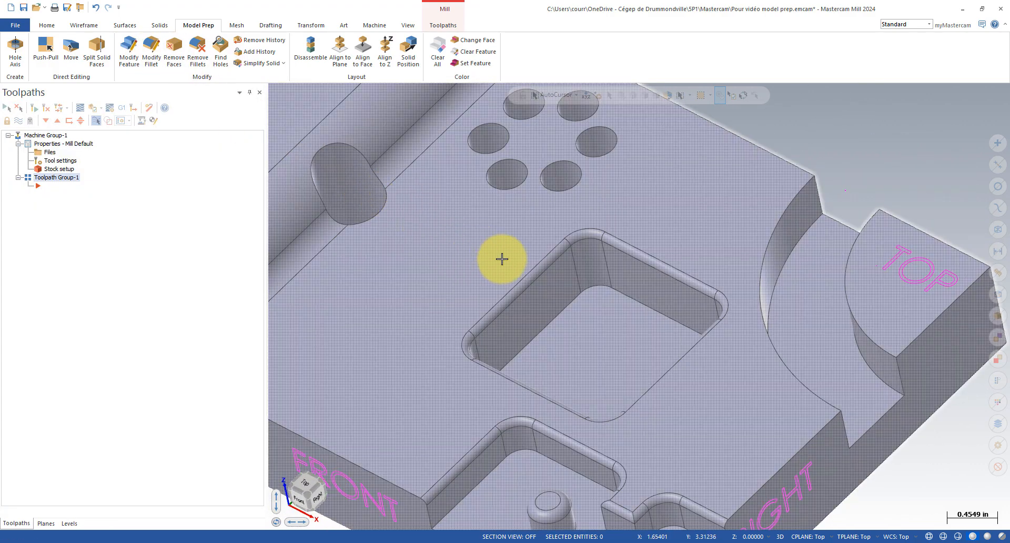
Step: Round the full loop of edges around the square pocket's floor freehand using Push-Pull with the Fillet method
{"action": "scroll", "coordinate": [512, 247], "scroll_direction": "down", "scroll_amount": 3}
{"action": "scroll", "coordinate": [521, 266], "scroll_direction": "up", "scroll_amount": 3}
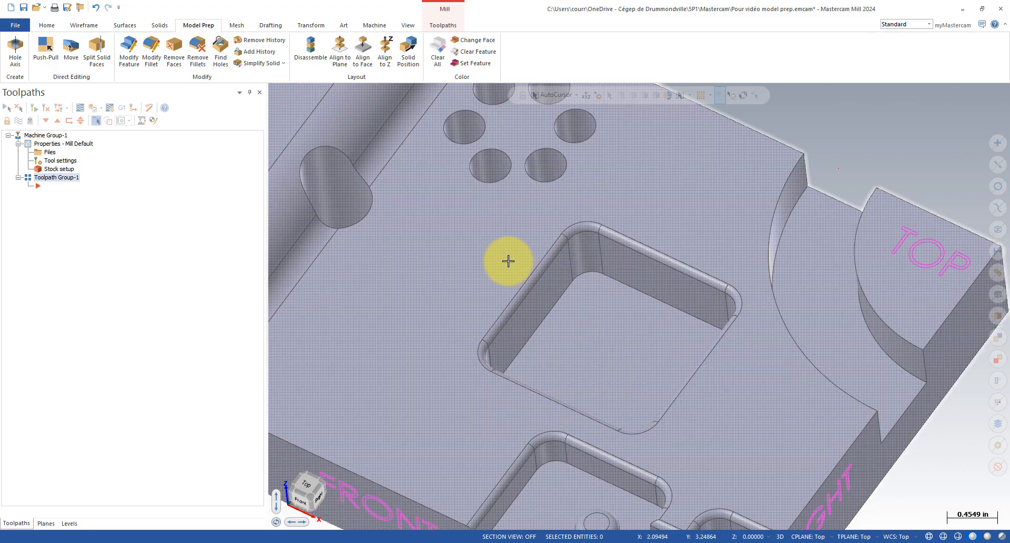
{"action": "mouse_move", "coordinate": [545, 299]}
{"action": "middle_mouse_down"}
{"action": "mouse_move", "coordinate": [534, 261]}
{"action": "mouse_move", "coordinate": [552, 293]}
{"action": "middle_mouse_up"}
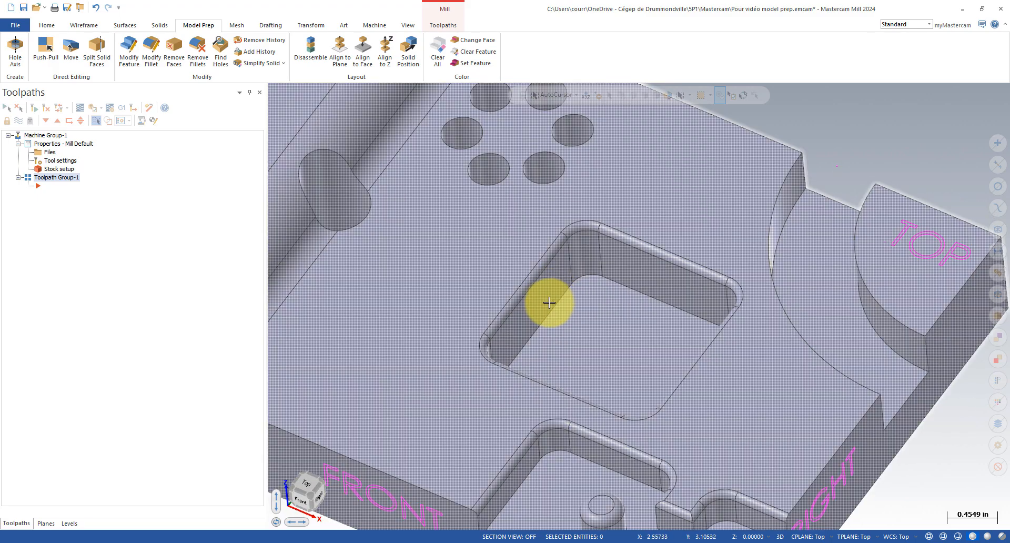
{"action": "scroll", "coordinate": [544, 315], "scroll_direction": "down", "scroll_amount": 2}
{"action": "scroll", "coordinate": [735, 136], "scroll_direction": "up", "scroll_amount": 1}
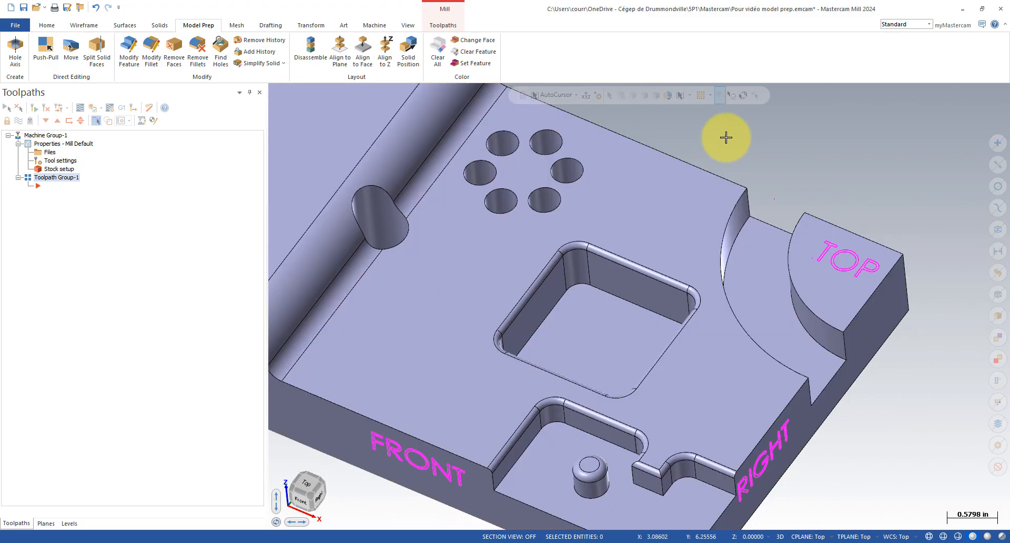
{"action": "left_click", "coordinate": [46, 49]}
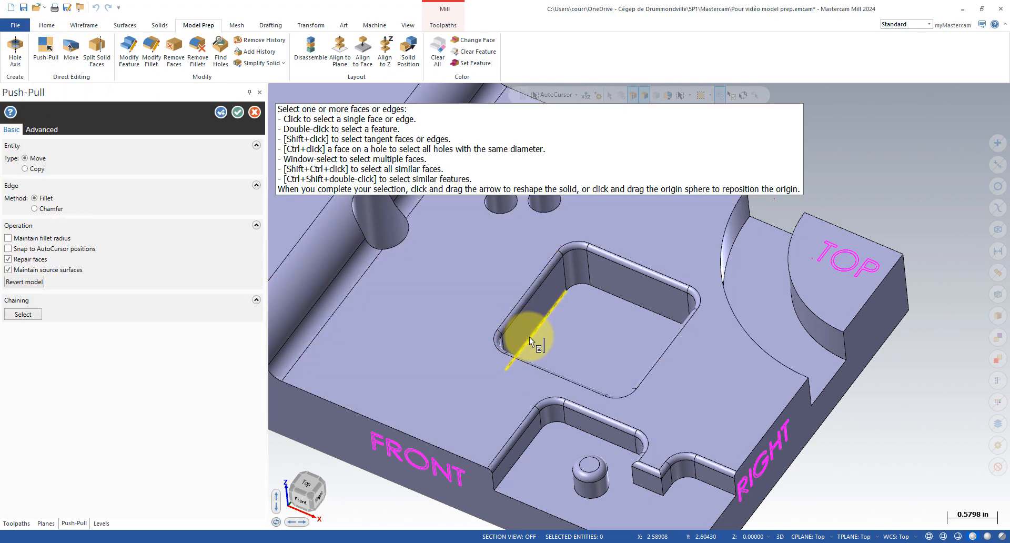
{"action": "left_click", "coordinate": [529, 336]}
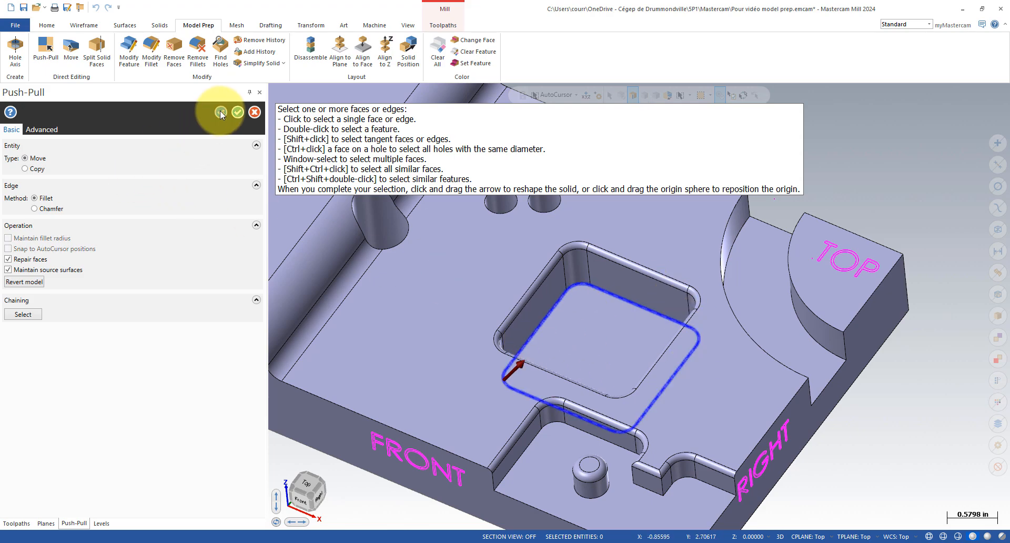
{"action": "middle_click_drag", "start_coordinate": [572, 331], "coordinate": [498, 373]}
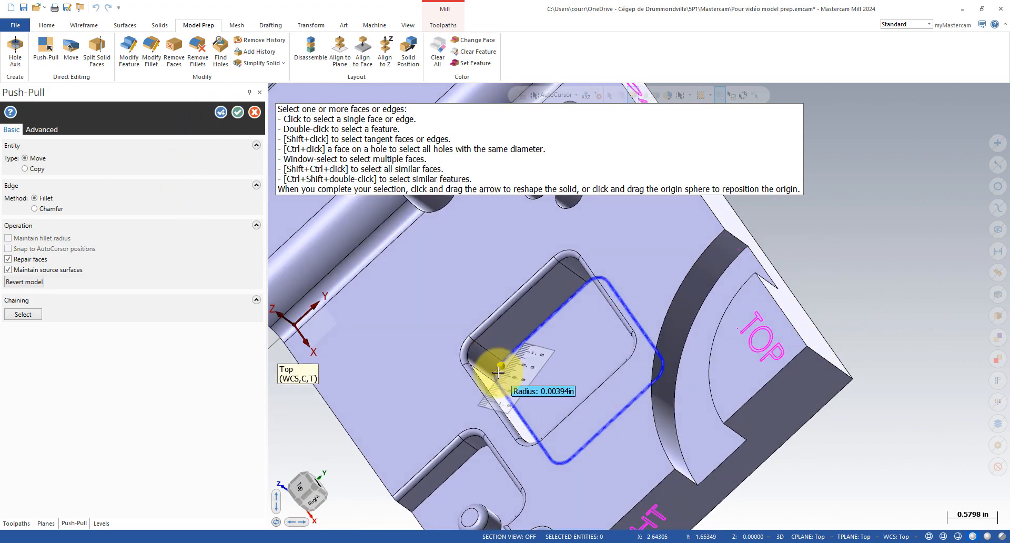
{"action": "left_click_drag", "start_coordinate": [498, 373], "coordinate": [500, 372]}
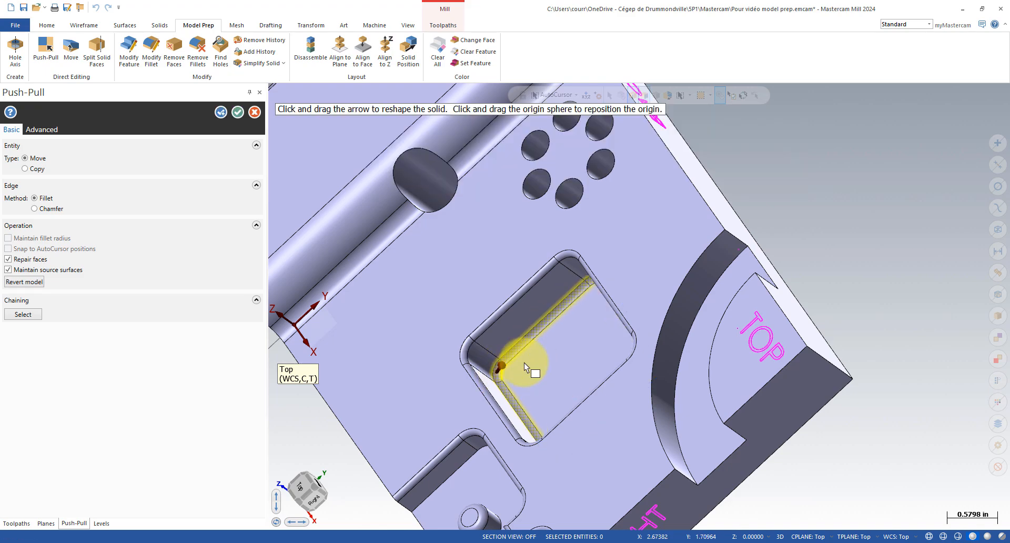
Step: Set the Push-Pull fillet around the square pocket's floor to a radius of 0.0625 in and finish the operation
{"action": "middle_click_drag", "start_coordinate": [296, 168], "coordinate": [323, 150]}
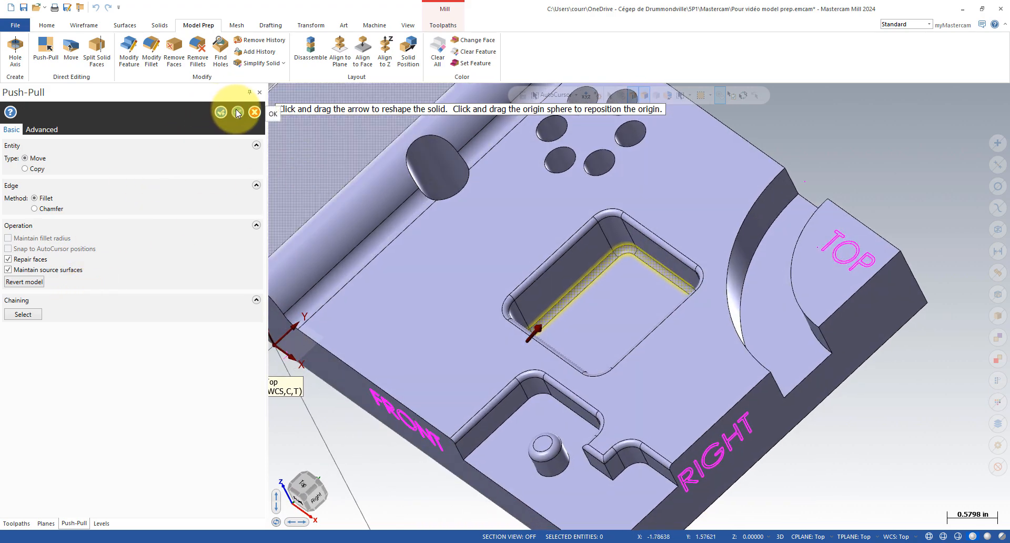
{"action": "left_click_drag", "start_coordinate": [536, 330], "coordinate": [525, 344]}
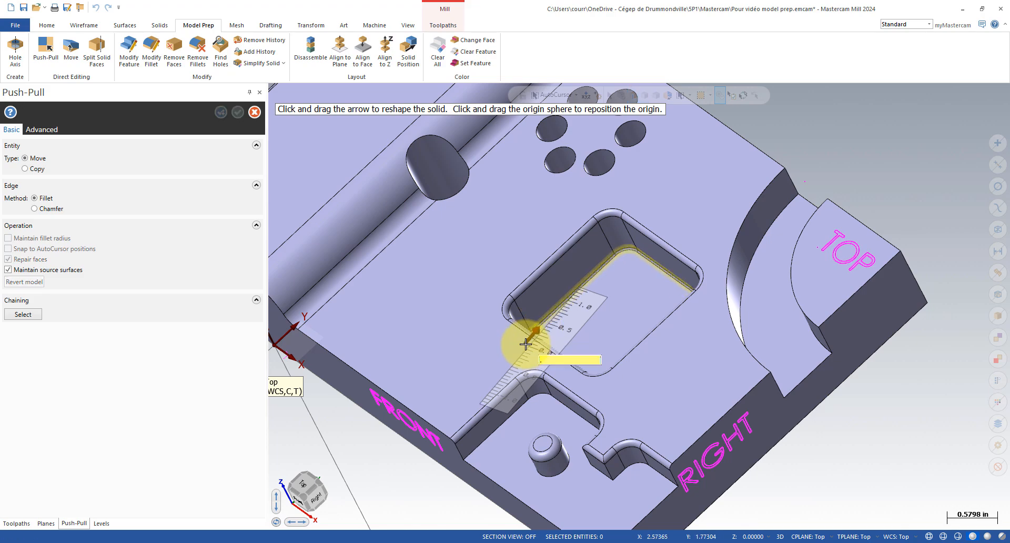
{"action": "type", "text": ".0625"}
{"action": "key", "text": "Return"}
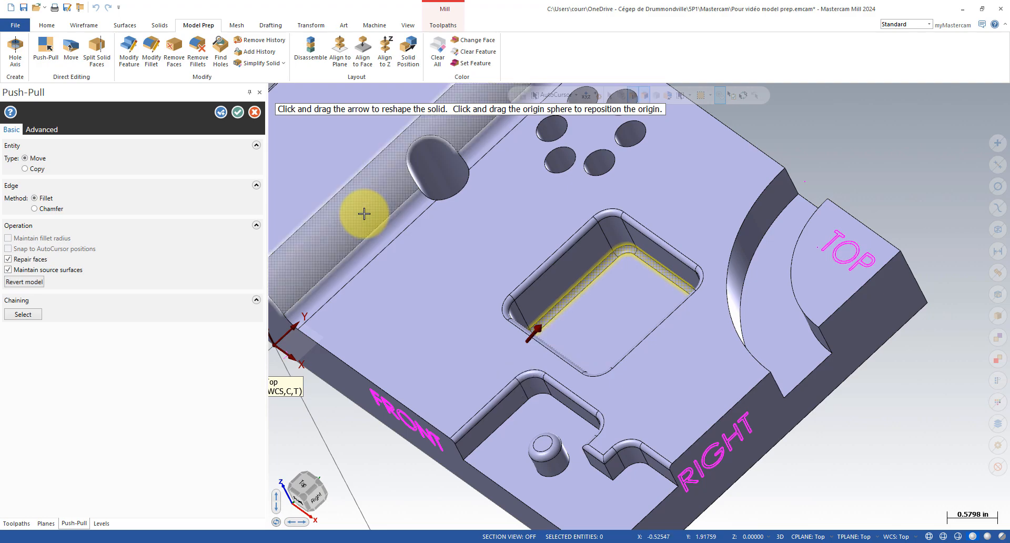
{"action": "left_click", "coordinate": [238, 113]}
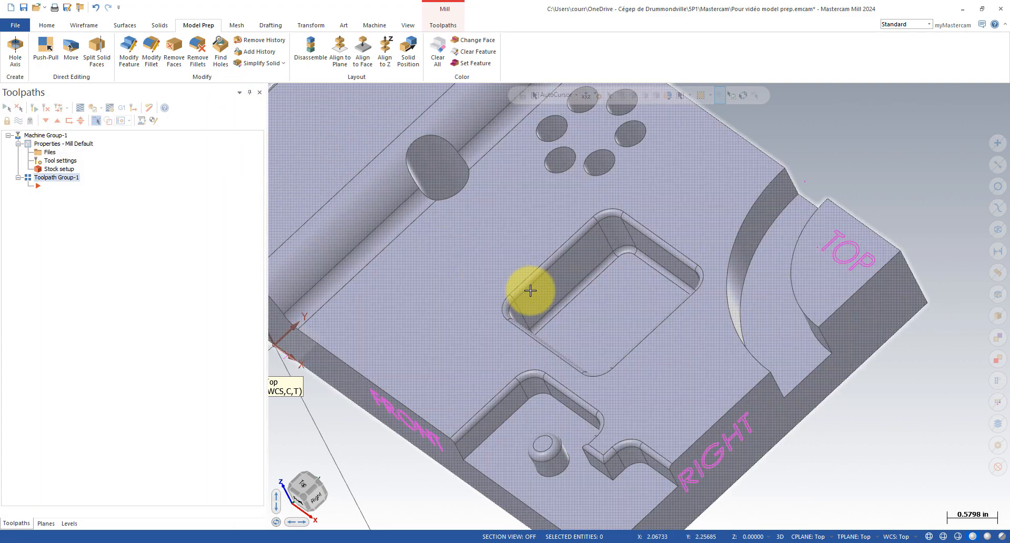
Step: Remove the 0.0625 in fillets around the floor of the closed square pocket with Remove Fillets
{"action": "middle_click_drag", "start_coordinate": [527, 288], "coordinate": [600, 263]}
{"action": "middle_click_drag", "start_coordinate": [627, 317], "coordinate": [597, 339]}
{"action": "mouse_move", "coordinate": [652, 270]}
{"action": "middle_mouse_down"}
{"action": "mouse_move", "coordinate": [629, 252]}
{"action": "mouse_move", "coordinate": [649, 279]}
{"action": "middle_mouse_up"}
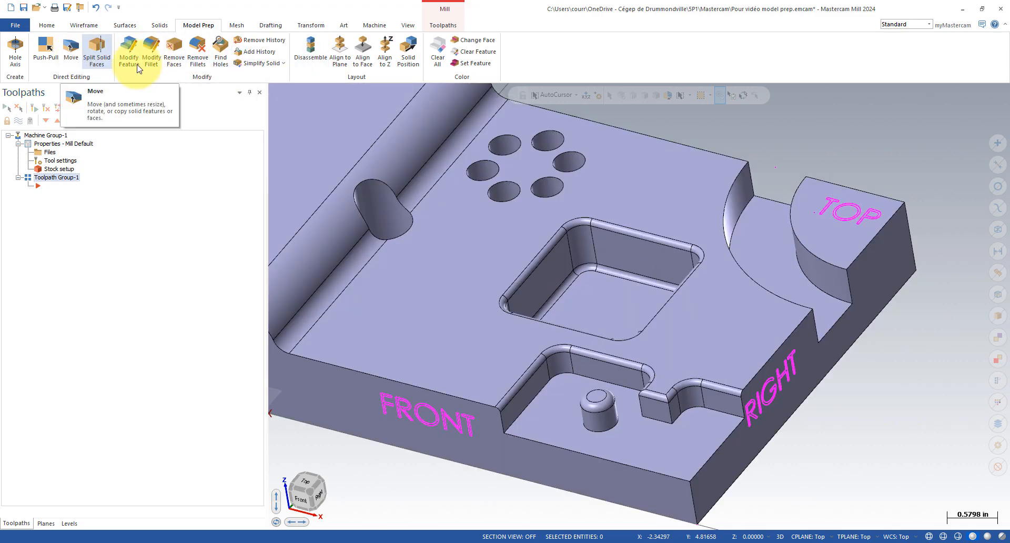
{"action": "left_click", "coordinate": [198, 52]}
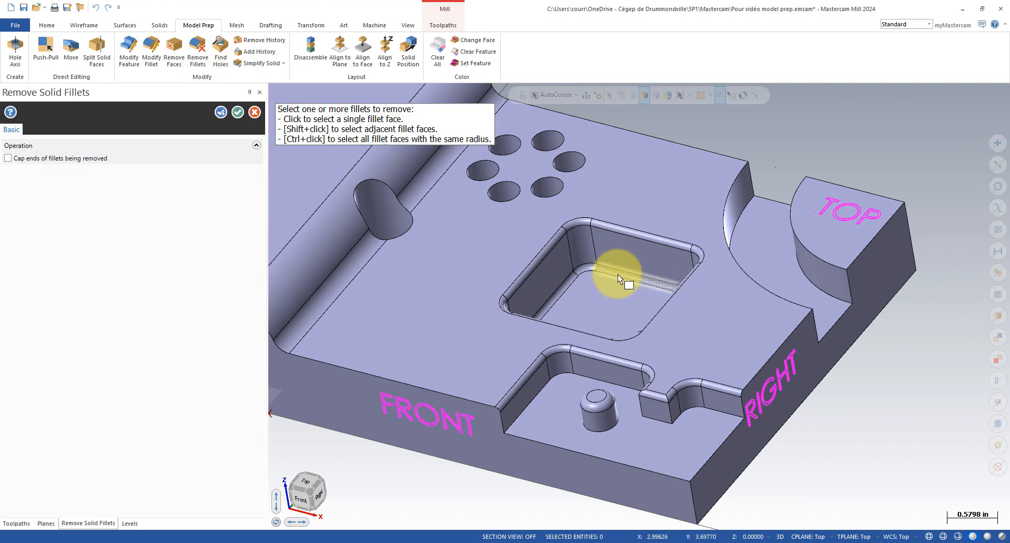
{"action": "scroll", "coordinate": [617, 270], "scroll_direction": "up", "scroll_amount": 1}
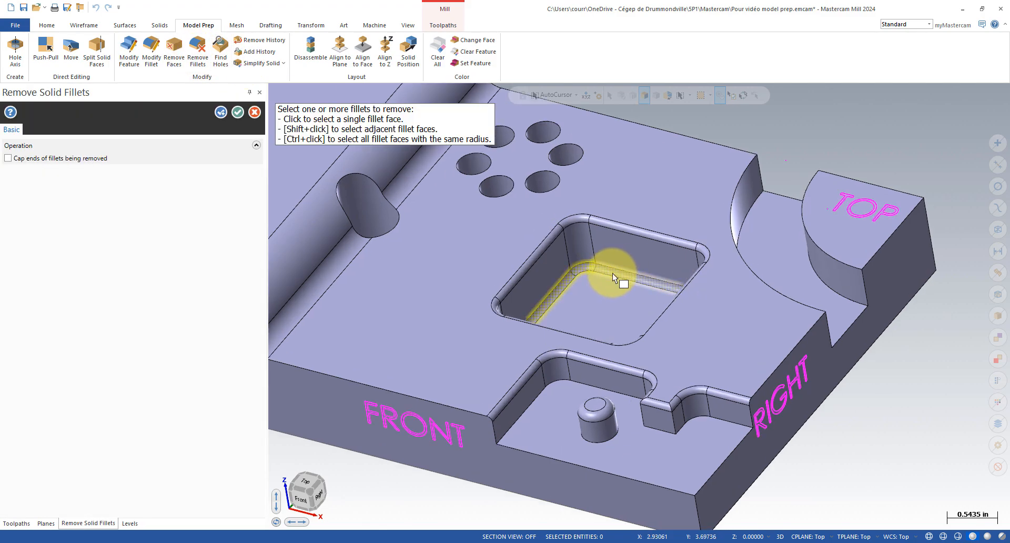
{"action": "left_click", "coordinate": [604, 264]}
{"action": "left_click", "coordinate": [237, 112]}
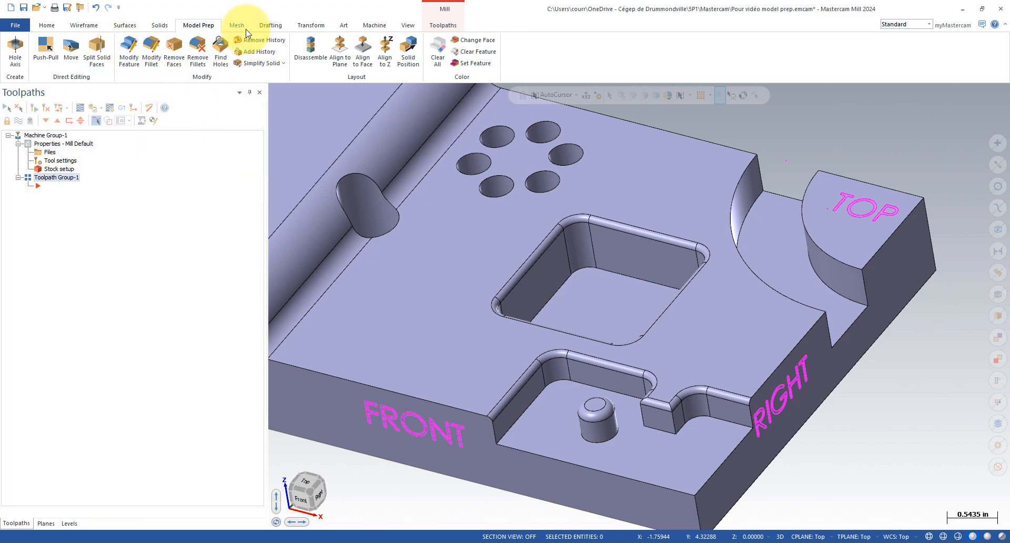
Step: Add a Constant Radius Fillet of 0.03125 in to all edges around the floor of the closed square pocket
{"action": "left_click", "coordinate": [160, 26]}
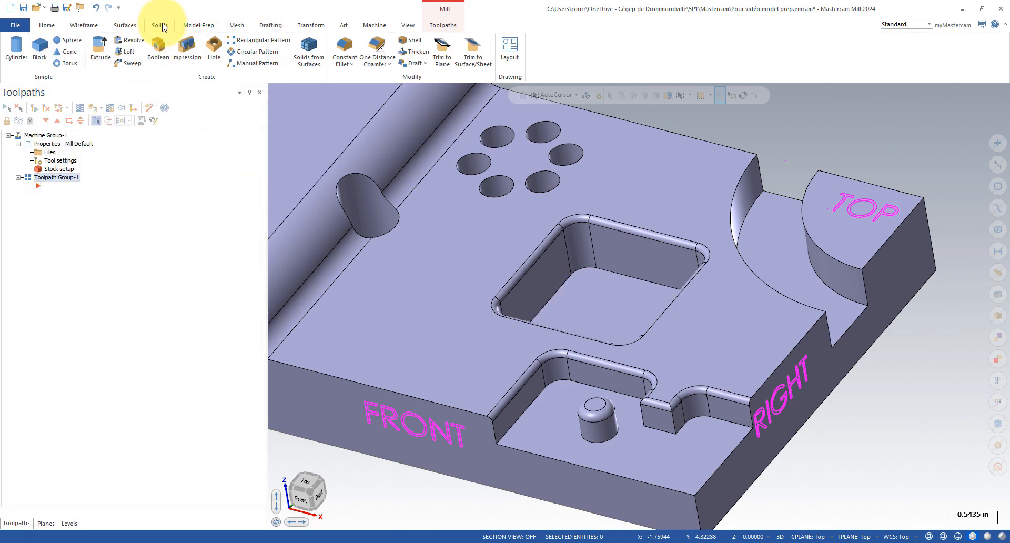
{"action": "left_click", "coordinate": [345, 53]}
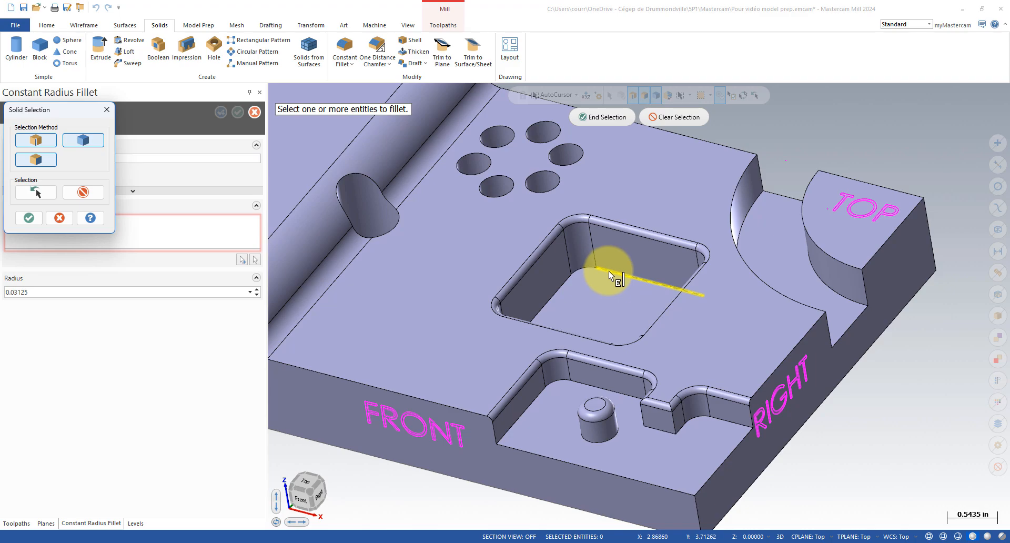
{"action": "left_click", "coordinate": [608, 271]}
{"action": "left_click", "coordinate": [608, 270], "text": "shift"}
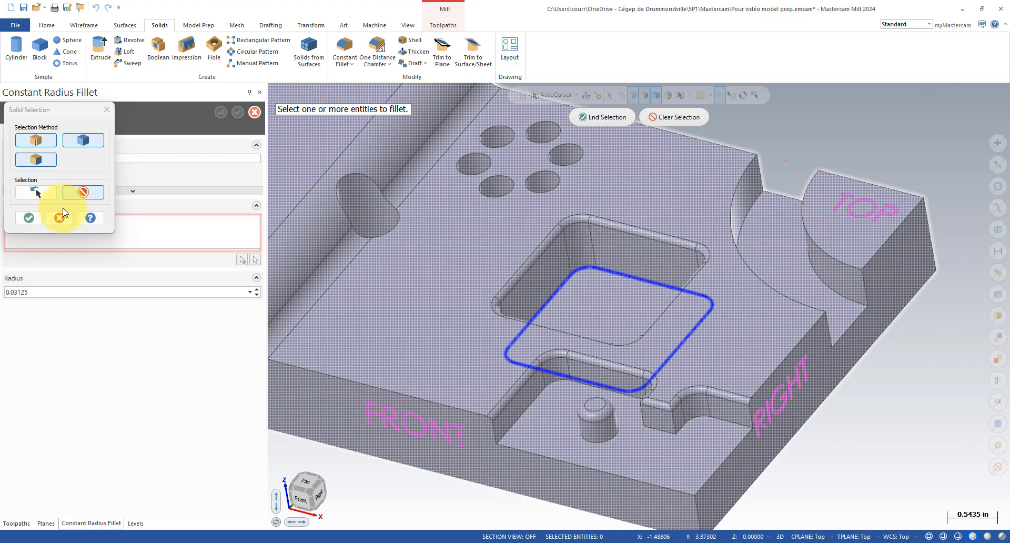
{"action": "left_click", "coordinate": [28, 218]}
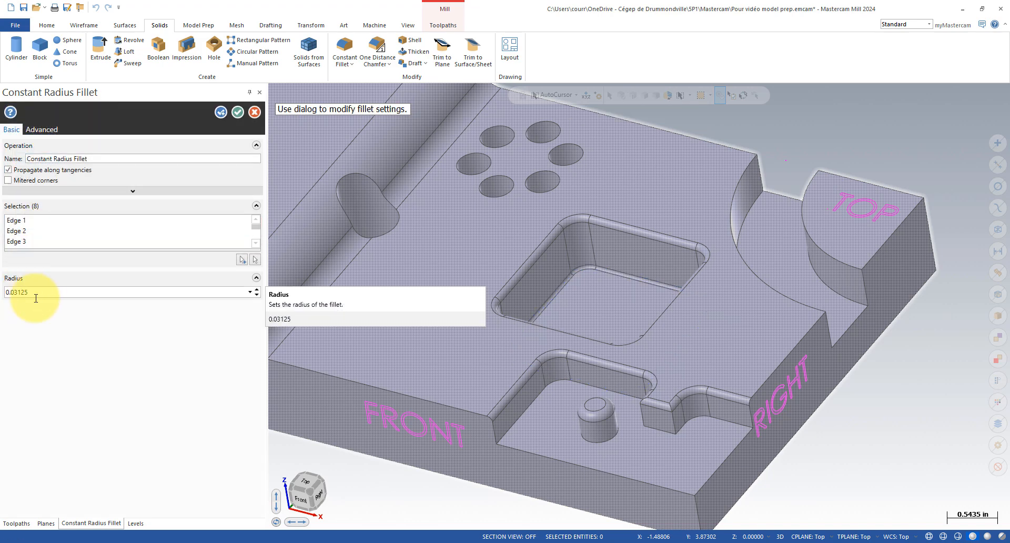
{"action": "left_click", "coordinate": [238, 114]}
Step: Change the fillets around the square pocket's floor to a 0.04 in radius with Modify Fillet, removing the solid's history
{"action": "mouse_move", "coordinate": [546, 215]}
{"action": "middle_mouse_down"}
{"action": "mouse_move", "coordinate": [532, 249]}
{"action": "mouse_move", "coordinate": [582, 250]}
{"action": "mouse_move", "coordinate": [613, 235]}
{"action": "mouse_move", "coordinate": [624, 254]}
{"action": "mouse_move", "coordinate": [606, 234]}
{"action": "mouse_move", "coordinate": [538, 218]}
{"action": "mouse_move", "coordinate": [573, 232]}
{"action": "middle_mouse_up"}
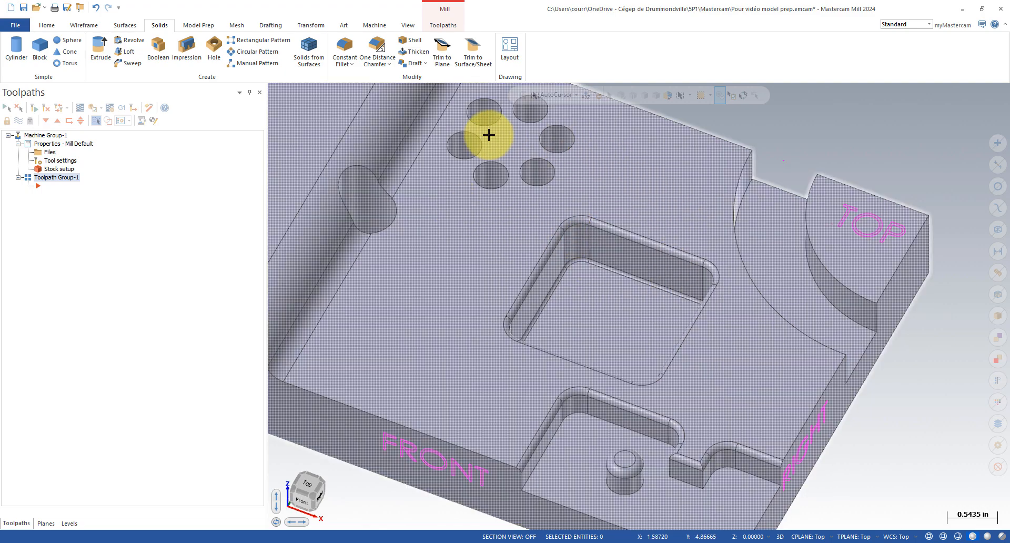
{"action": "left_click", "coordinate": [200, 25]}
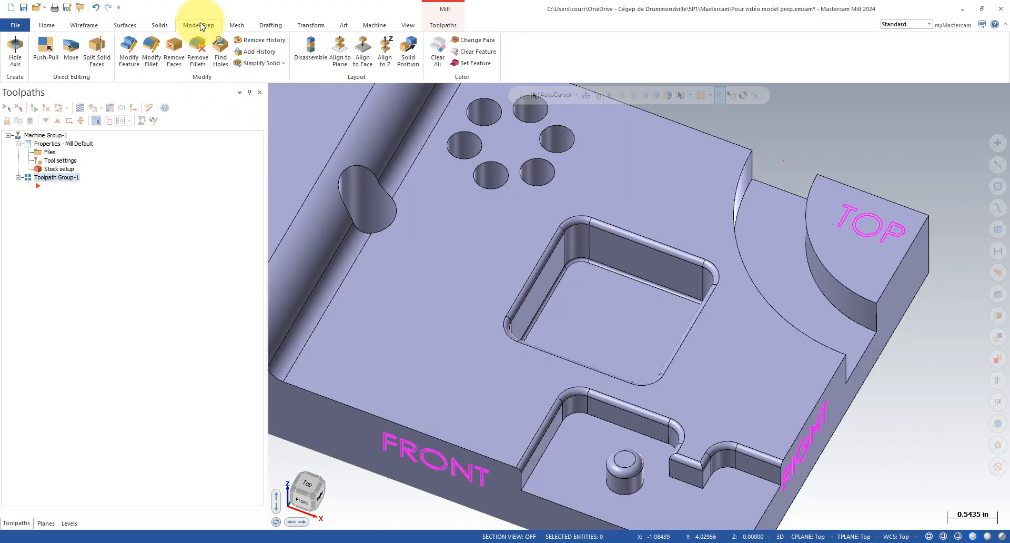
{"action": "left_click", "coordinate": [153, 58]}
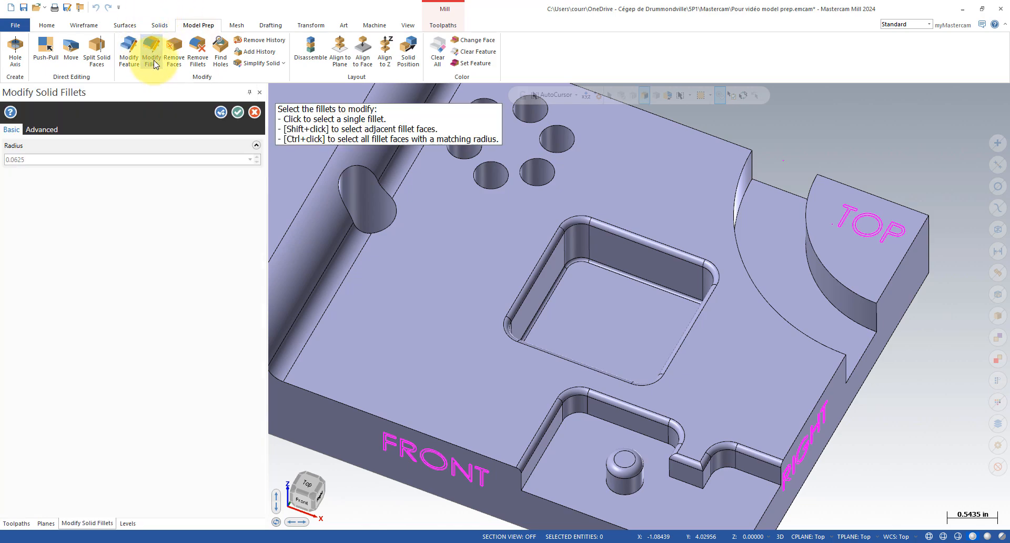
{"action": "left_click", "coordinate": [618, 276]}
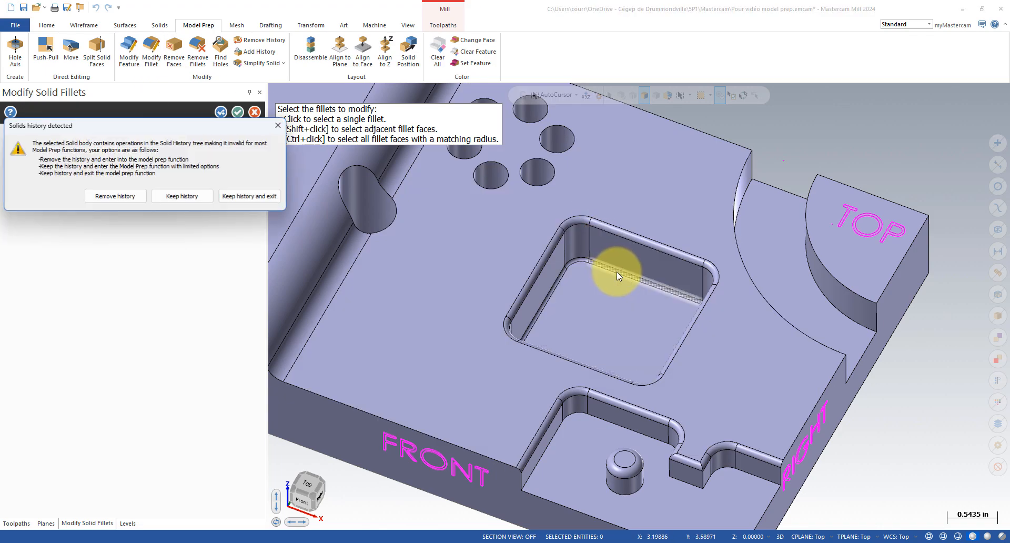
{"action": "left_click", "coordinate": [126, 197]}
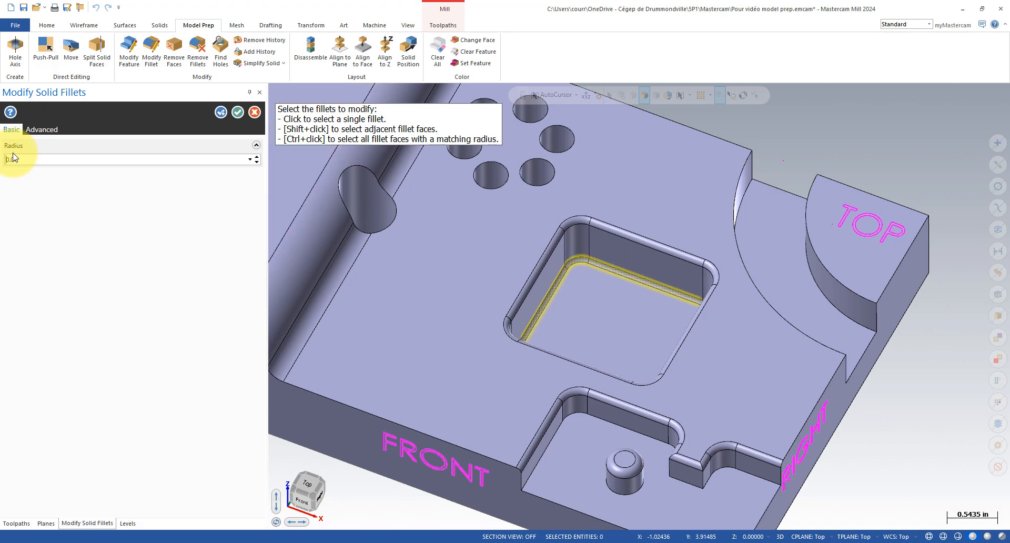
{"action": "left_click", "coordinate": [237, 113]}
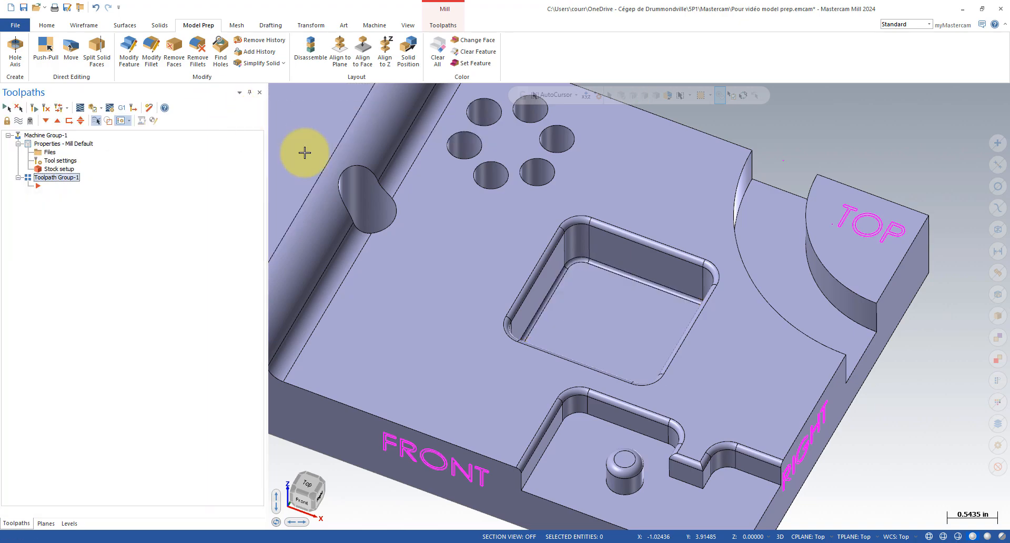
Step: Apply a 0.0625 in radius with Modify Fillet to the matching fillets around the square pocket and on top of the round boss
{"action": "middle_click_drag", "start_coordinate": [302, 151], "coordinate": [625, 295]}
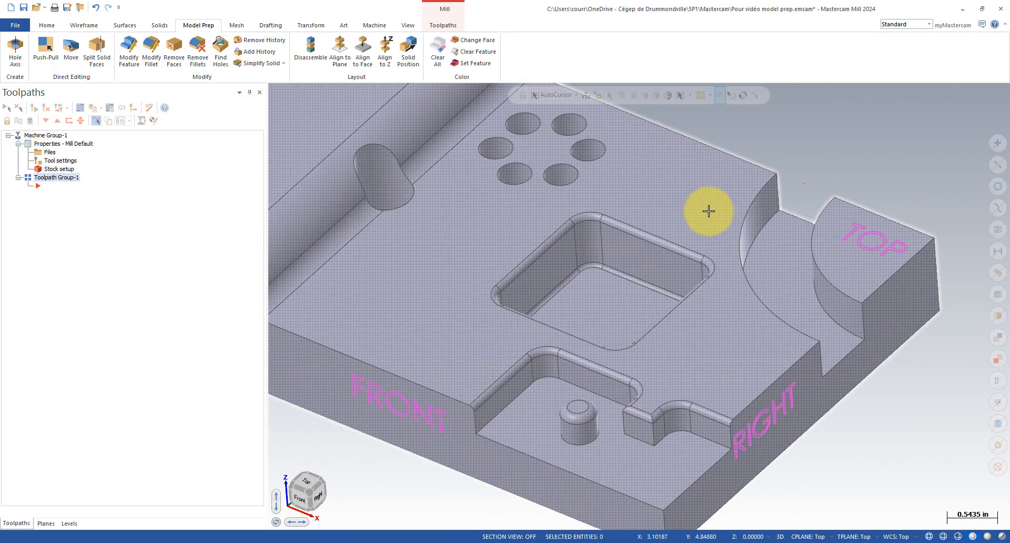
{"action": "middle_click_drag", "start_coordinate": [775, 152], "coordinate": [789, 156]}
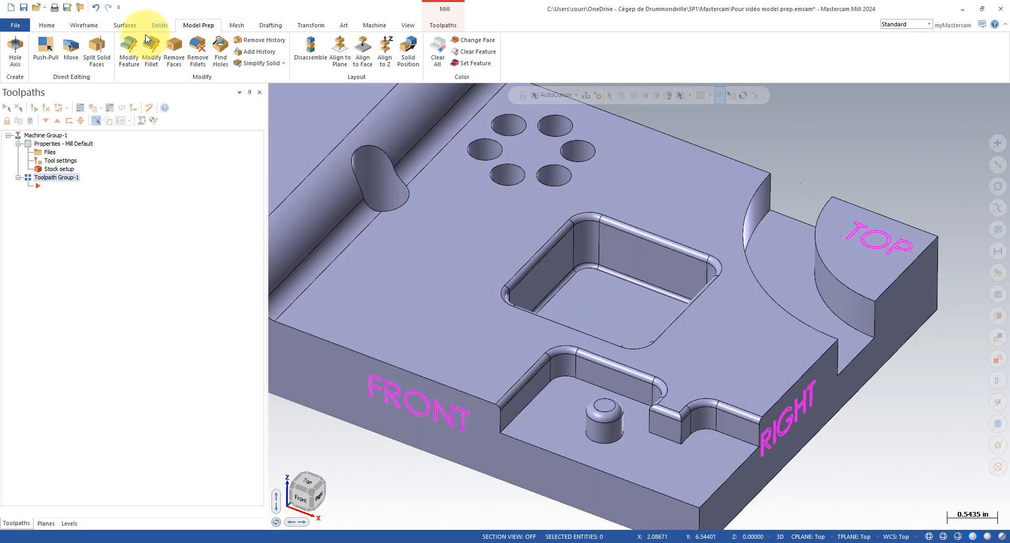
{"action": "left_click", "coordinate": [152, 51]}
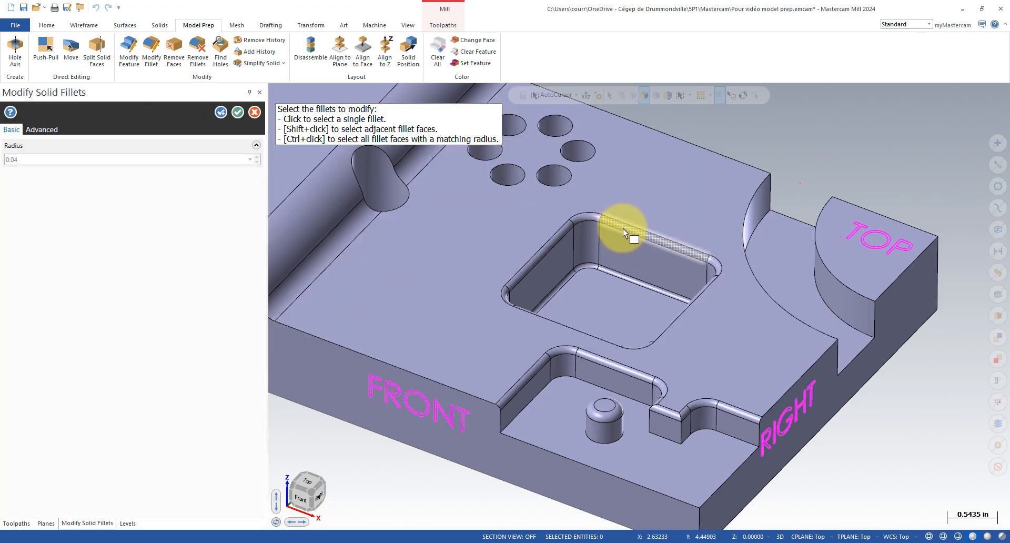
{"action": "left_click", "coordinate": [624, 233], "text": "shift"}
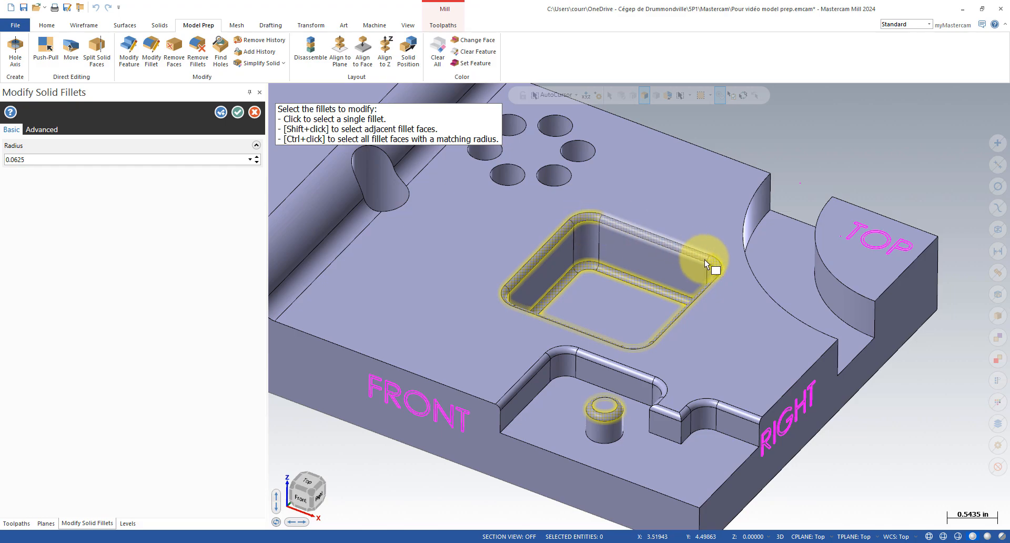
{"action": "left_click", "coordinate": [237, 112]}
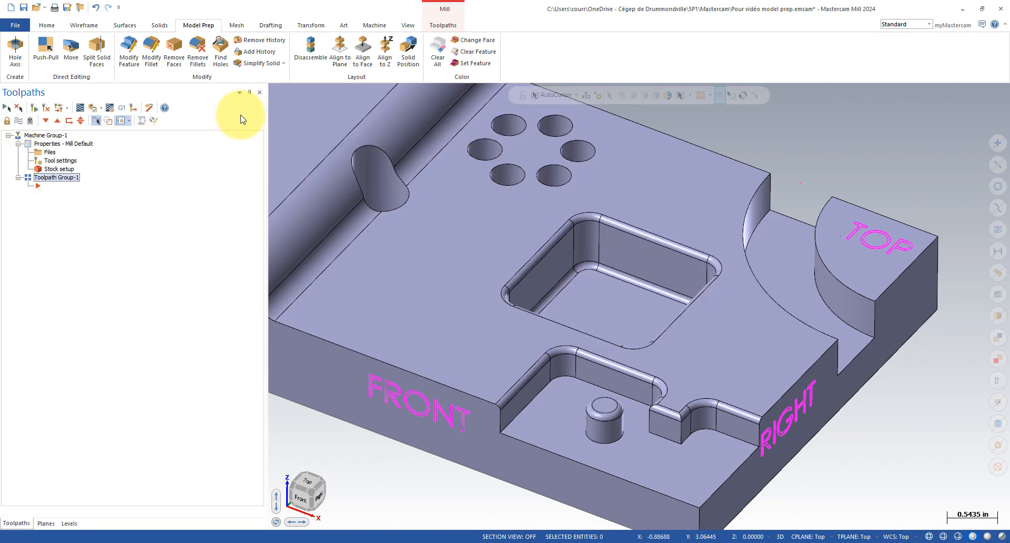
Step: Try to reshape the connected top face, pocket walls and fillets together freehand with Push-Pull, then cancel the operation
{"action": "mouse_move", "coordinate": [337, 211]}
{"action": "middle_mouse_down"}
{"action": "mouse_move", "coordinate": [349, 226]}
{"action": "mouse_move", "coordinate": [349, 187]}
{"action": "mouse_move", "coordinate": [367, 177]}
{"action": "mouse_move", "coordinate": [373, 201]}
{"action": "middle_mouse_up"}
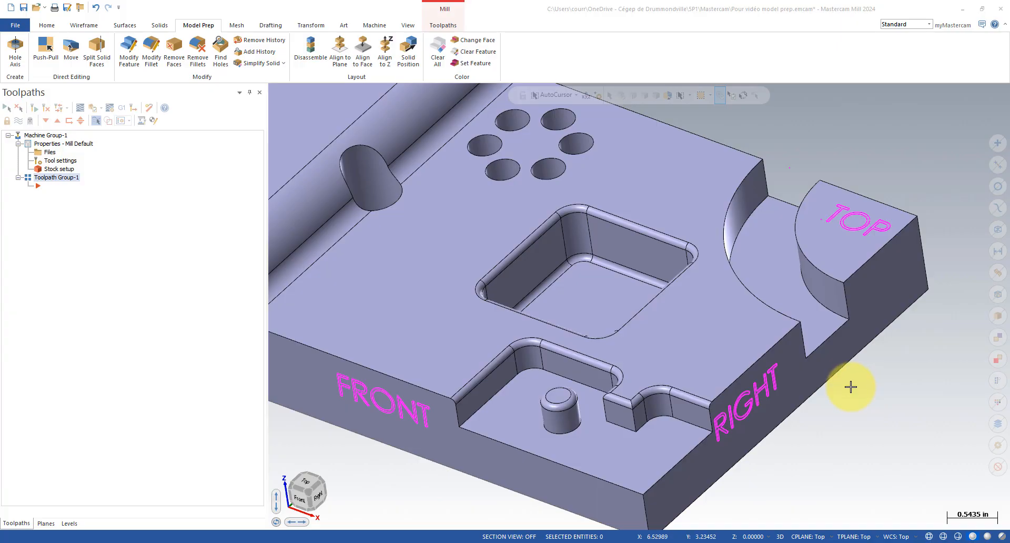
{"action": "middle_click_drag", "start_coordinate": [851, 386], "coordinate": [852, 405]}
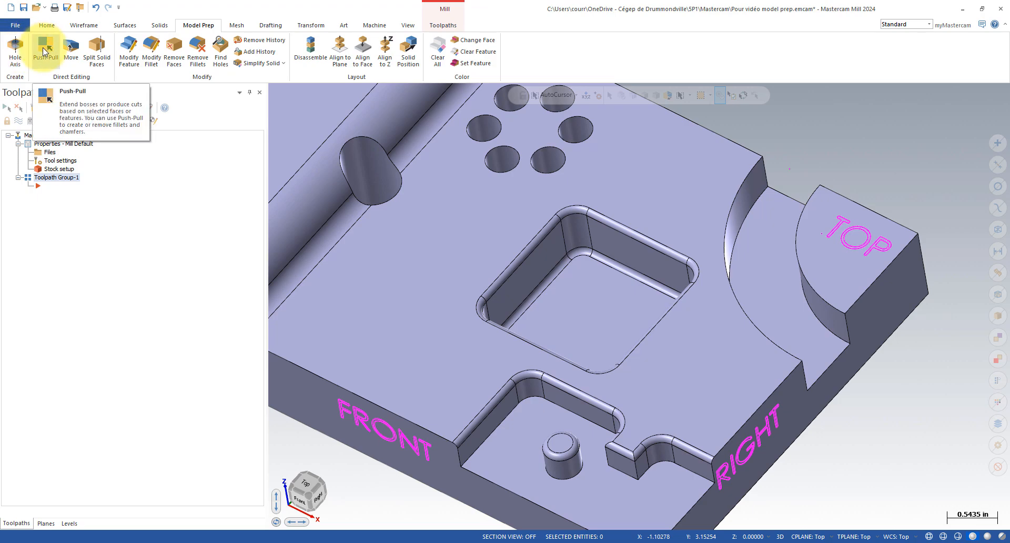
{"action": "left_click", "coordinate": [44, 51]}
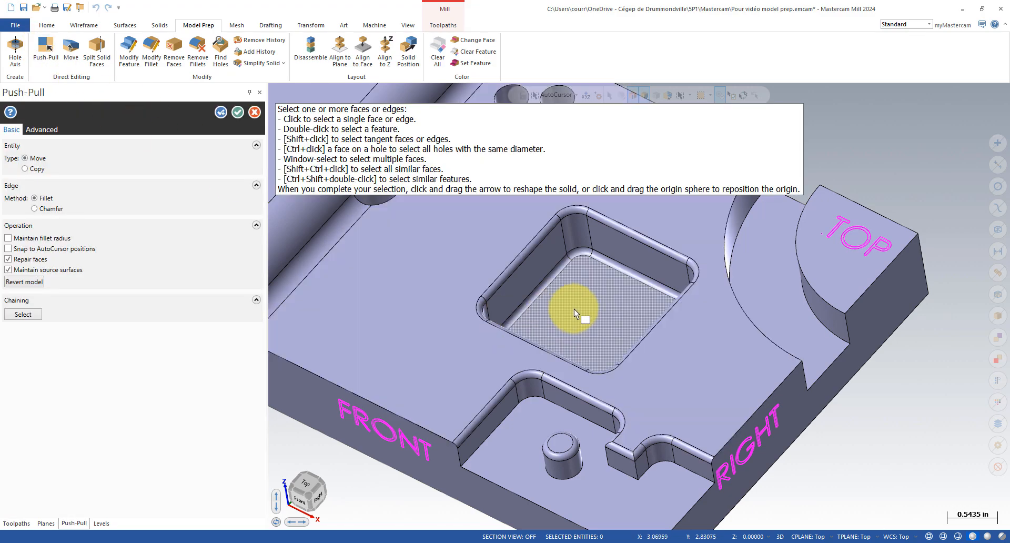
{"action": "left_click", "coordinate": [573, 309]}
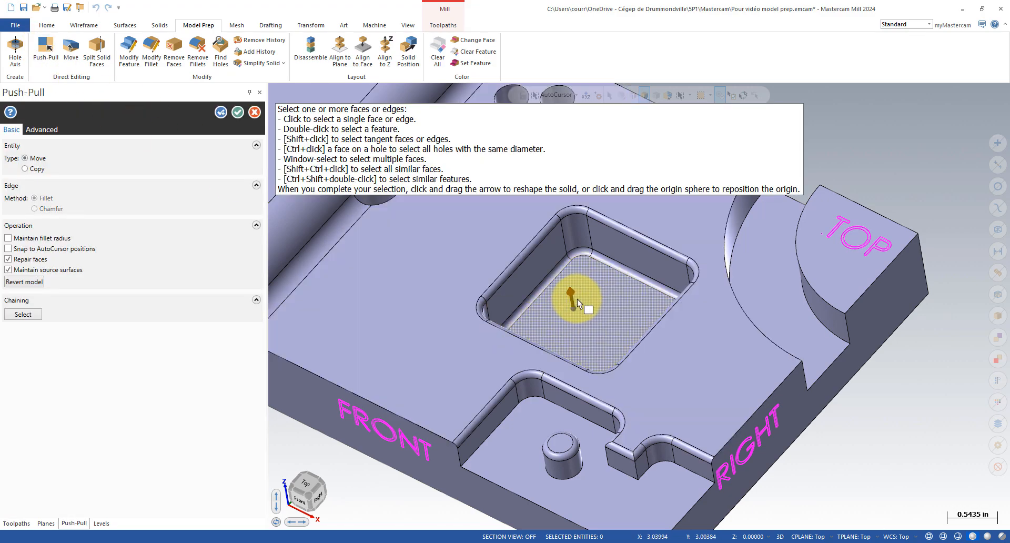
{"action": "left_click", "coordinate": [583, 258]}
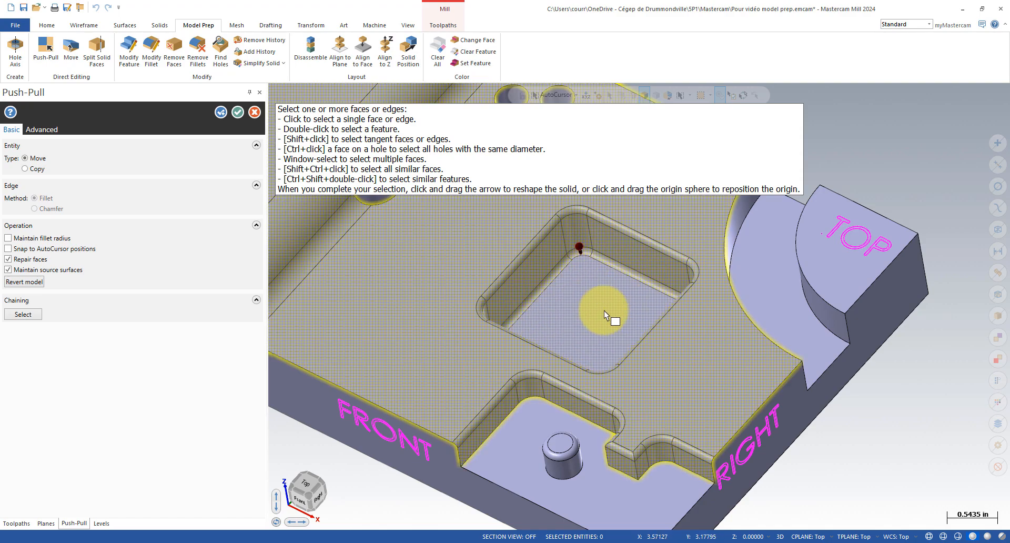
{"action": "middle_click_drag", "start_coordinate": [604, 310], "coordinate": [690, 317]}
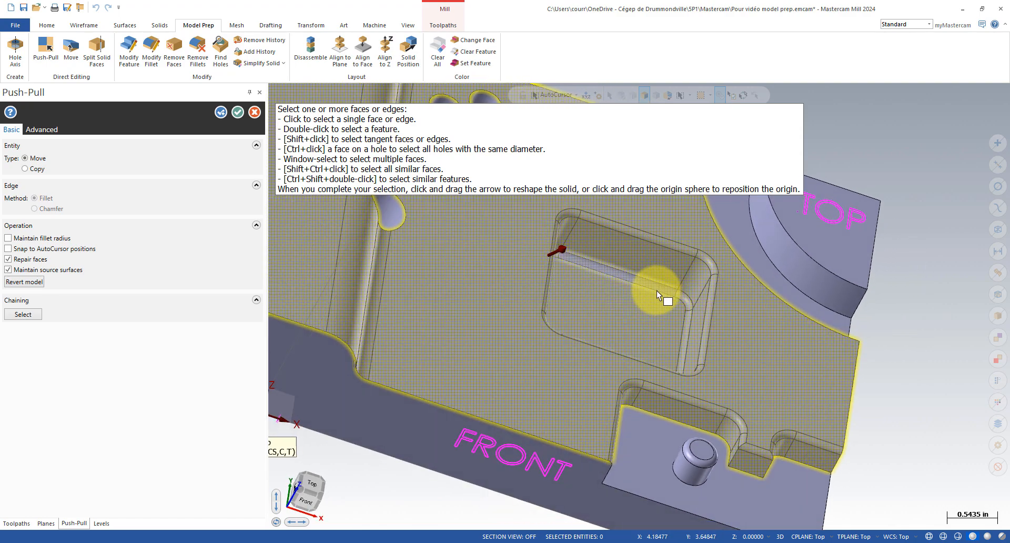
{"action": "middle_click_drag", "start_coordinate": [580, 271], "coordinate": [552, 248]}
{"action": "left_click", "coordinate": [553, 248]}
{"action": "left_click_drag", "start_coordinate": [554, 243], "coordinate": [543, 270]}
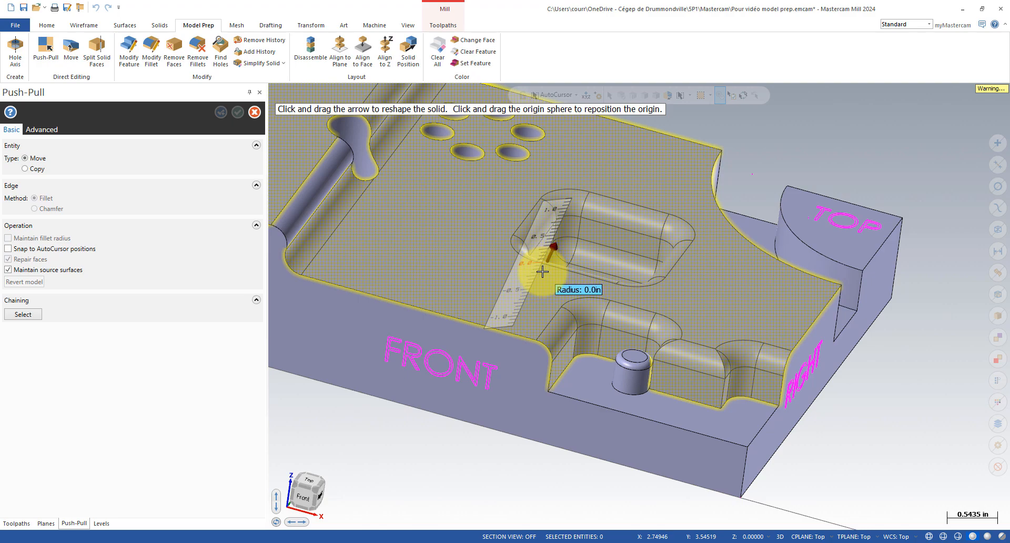
{"action": "left_click", "coordinate": [257, 115]}
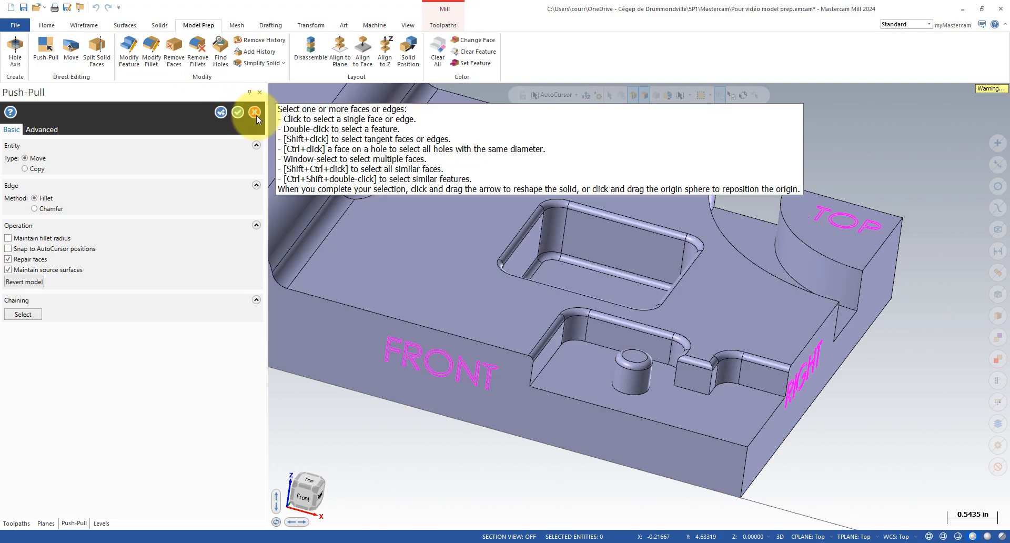
{"action": "middle_click_drag", "start_coordinate": [736, 374], "coordinate": [687, 389]}
{"action": "scroll", "coordinate": [687, 389], "scroll_direction": "down", "scroll_amount": 2}
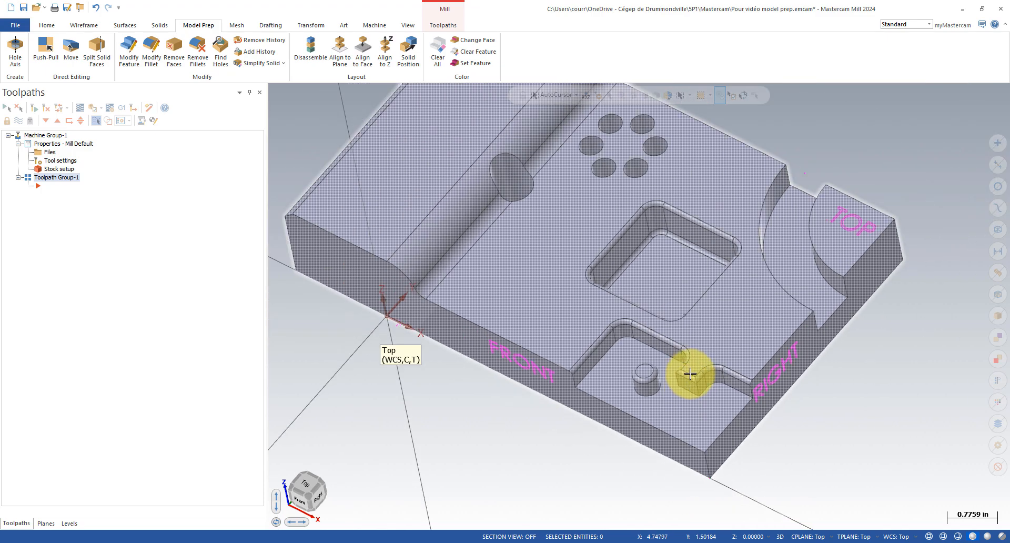
{"action": "scroll", "coordinate": [691, 369], "scroll_direction": "up", "scroll_amount": 2}
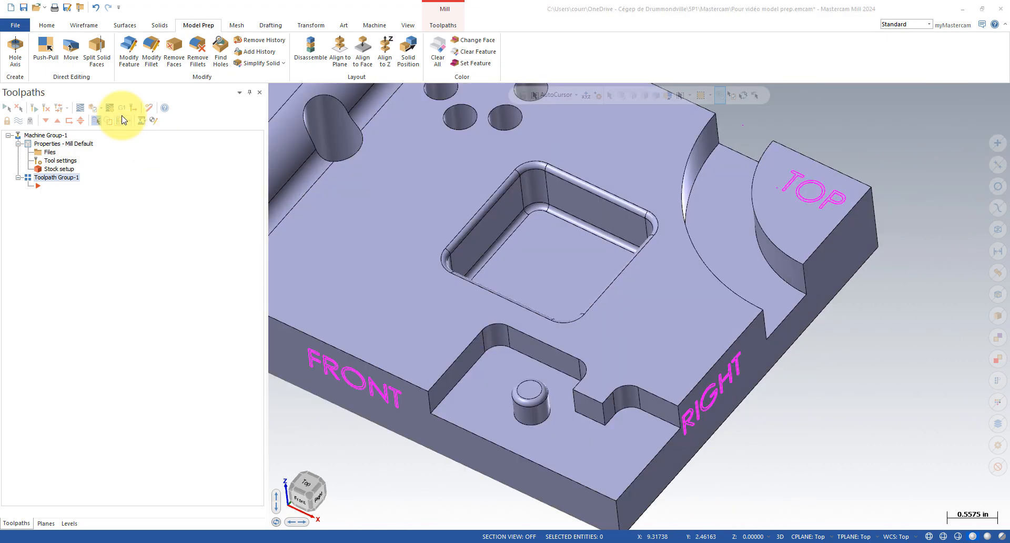
{"action": "left_click", "coordinate": [96, 59]}
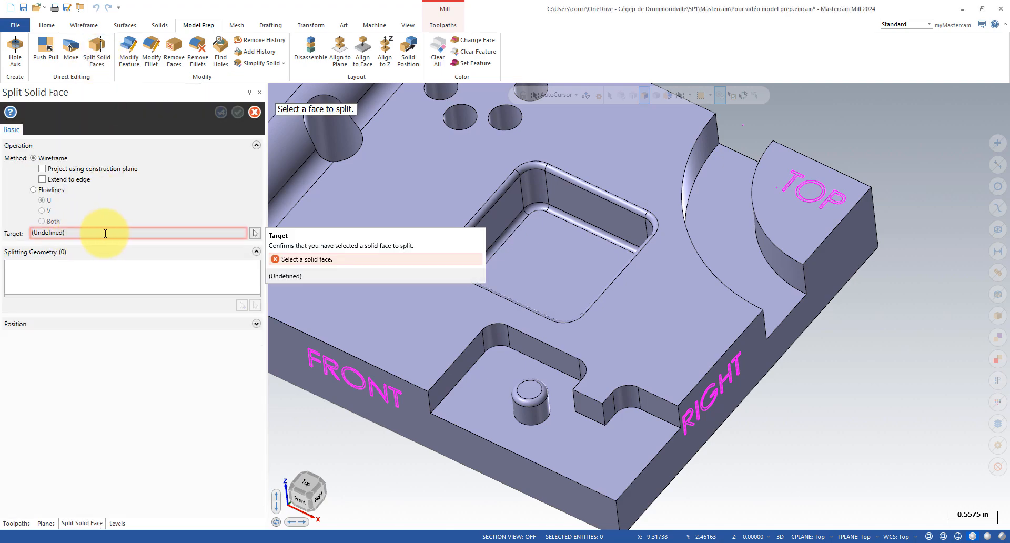
{"action": "left_click", "coordinate": [376, 326]}
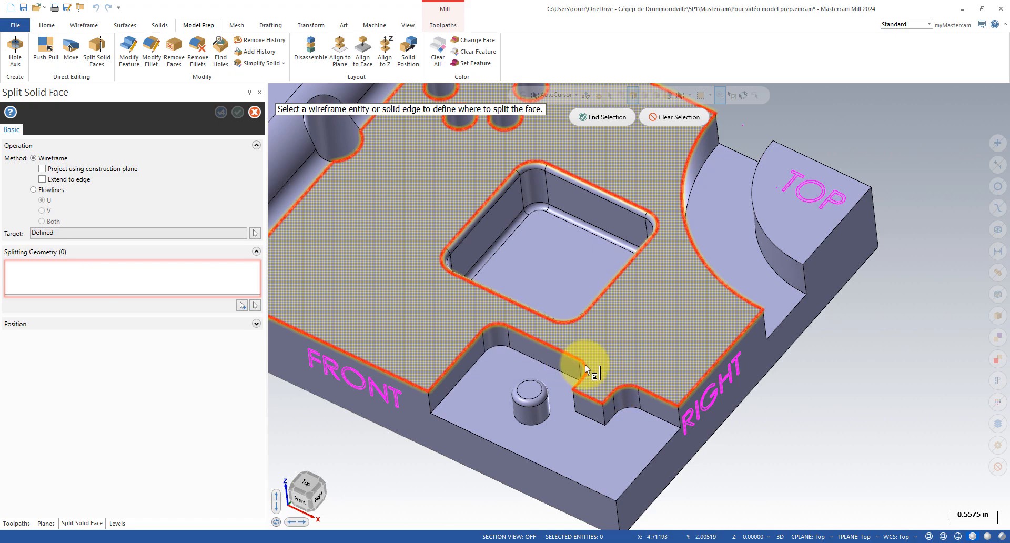
{"action": "left_click", "coordinate": [255, 112]}
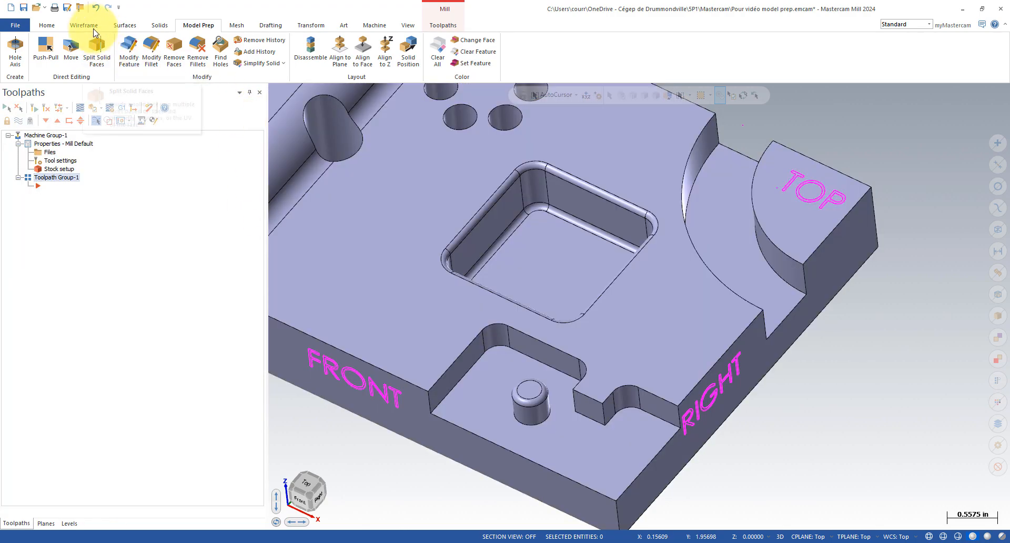
Step: Draw a freeform two-endpoint line on the top face across the base of the small protrusion in the open pocket
{"action": "left_click", "coordinate": [87, 27]}
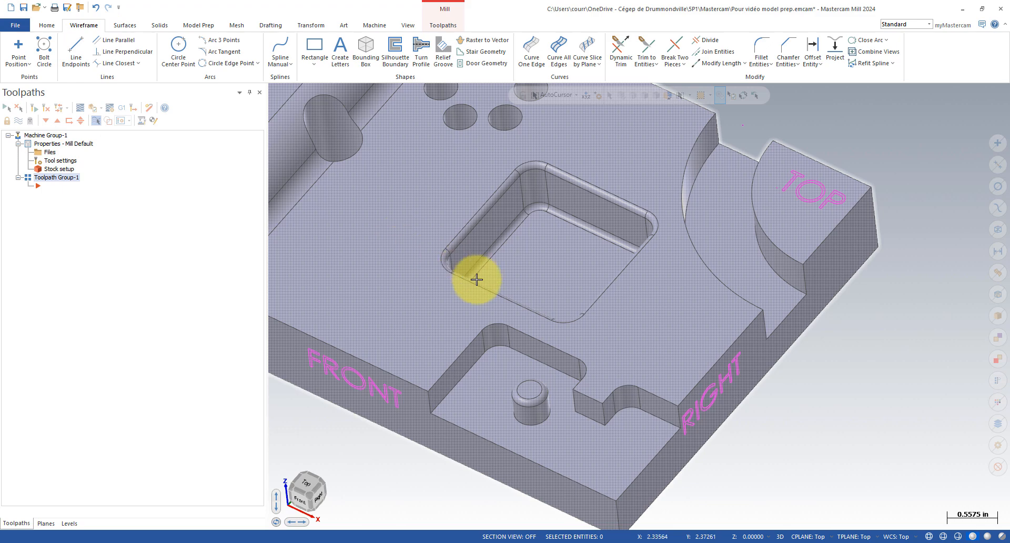
{"action": "left_click", "coordinate": [76, 49]}
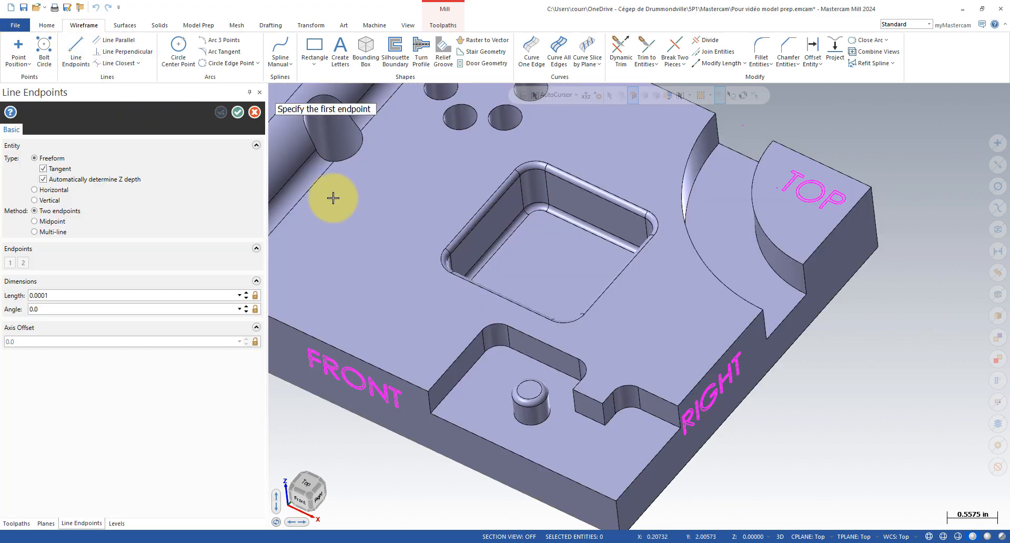
{"action": "left_click", "coordinate": [578, 358]}
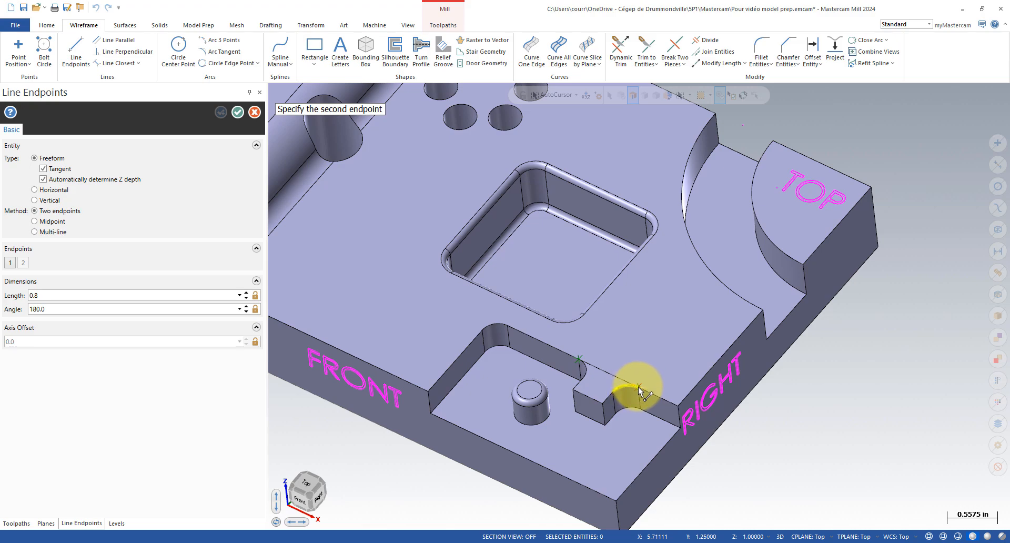
{"action": "left_click", "coordinate": [238, 112]}
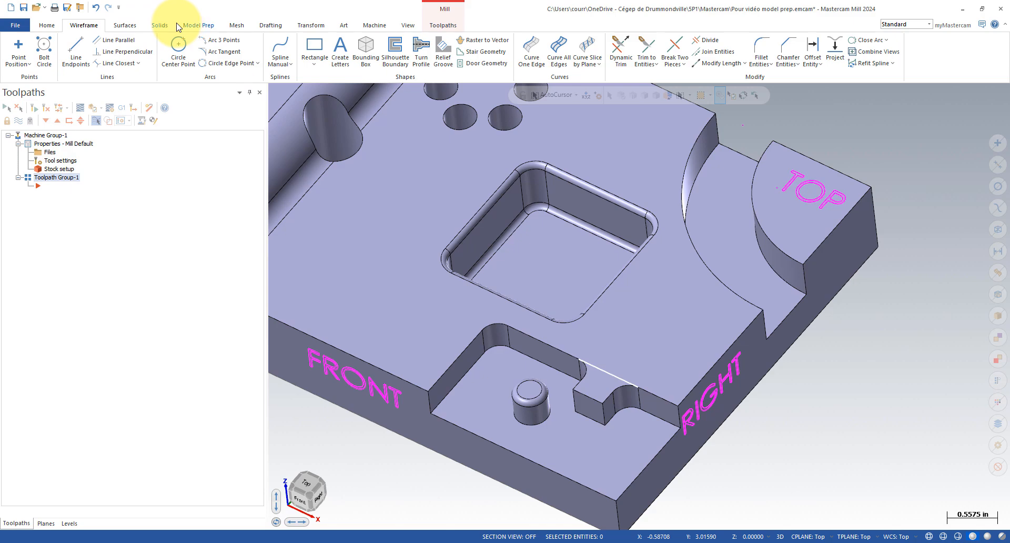
Step: Split the block's top face along the line at the protrusion's base using Split Solid Faces with the Wireframe method
{"action": "left_click", "coordinate": [191, 28]}
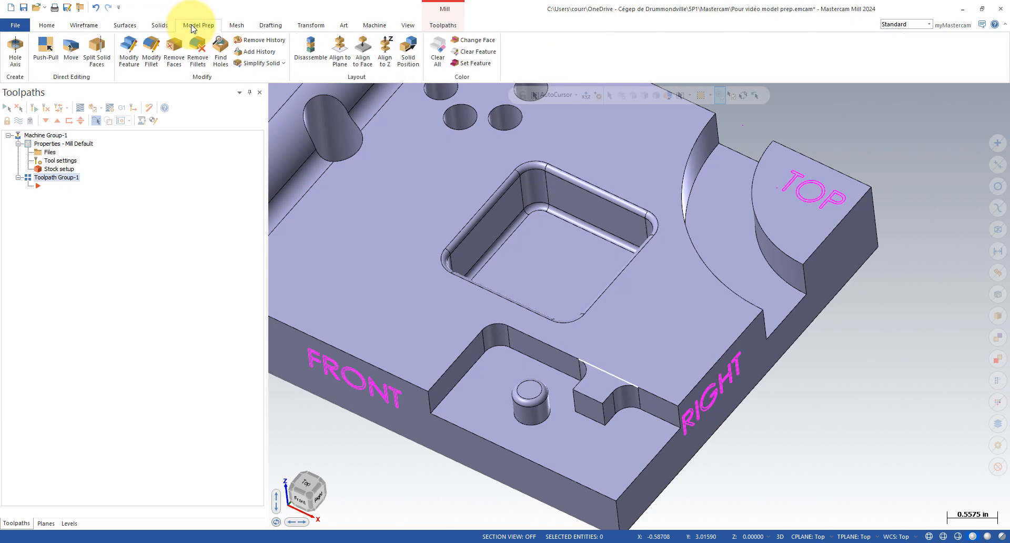
{"action": "left_click", "coordinate": [94, 54]}
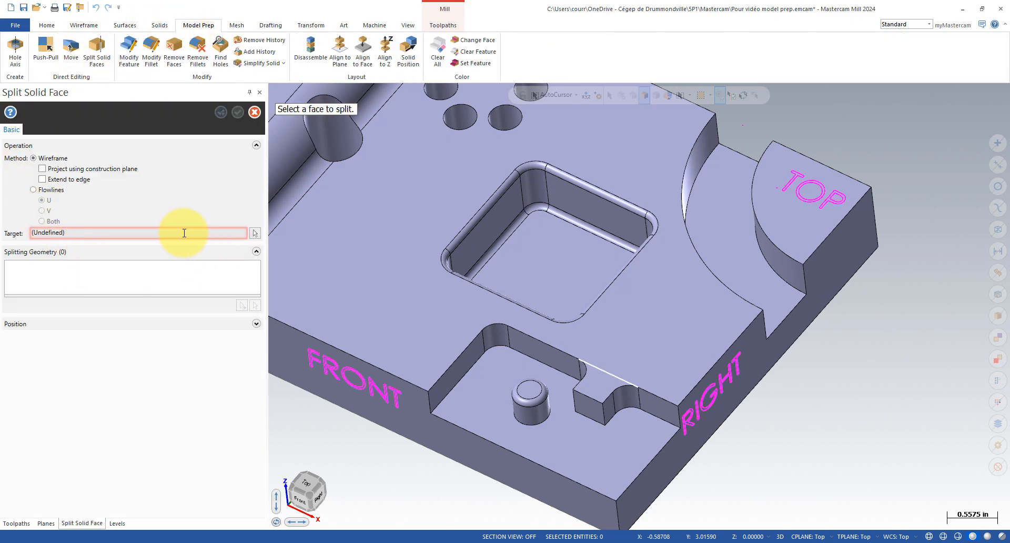
{"action": "left_click", "coordinate": [372, 262]}
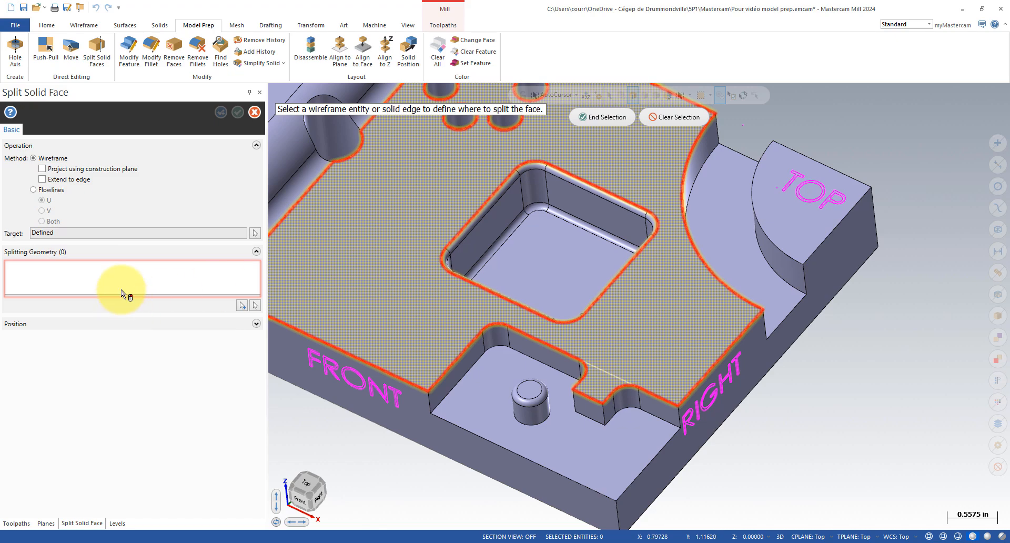
{"action": "left_click", "coordinate": [255, 306]}
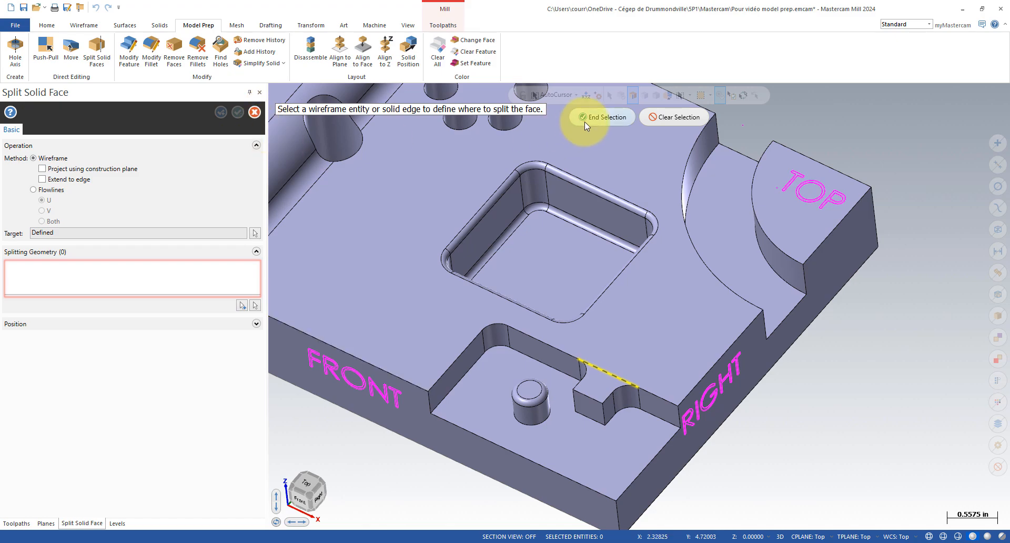
{"action": "left_click", "coordinate": [605, 117]}
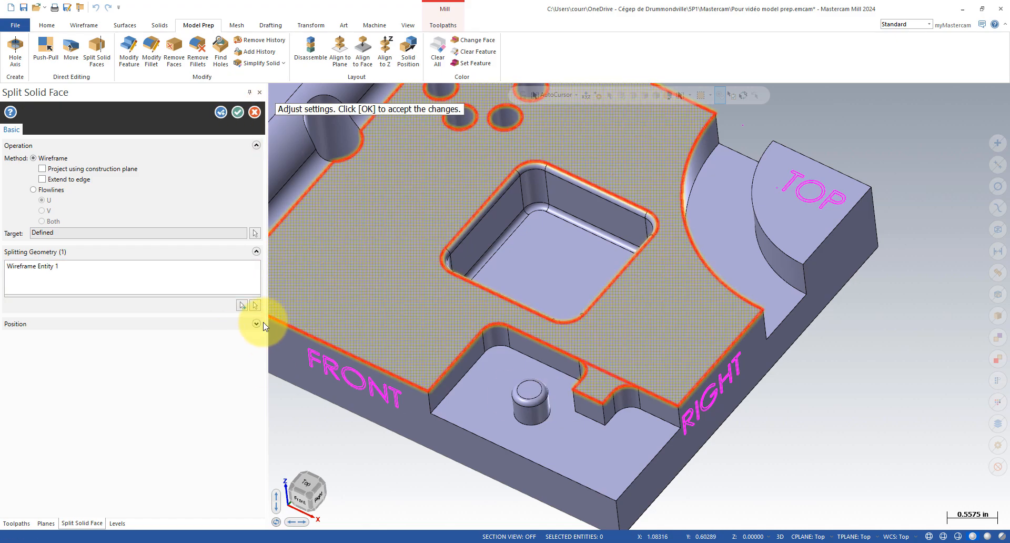
{"action": "left_click", "coordinate": [242, 114]}
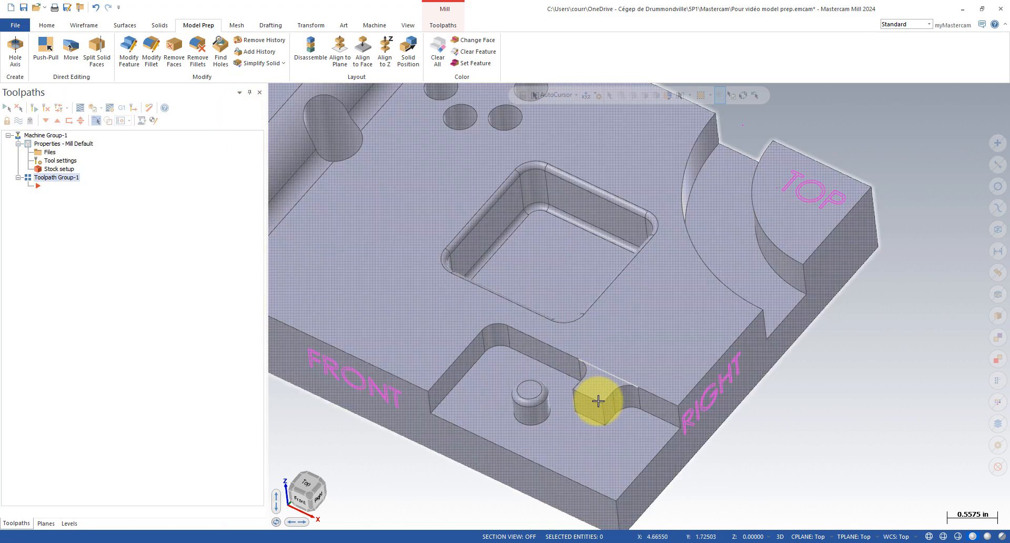
Step: Lower the split-off top face of the small protrusion by about 0.175 in with Push-Pull and accept the change
{"action": "left_click", "coordinate": [45, 48]}
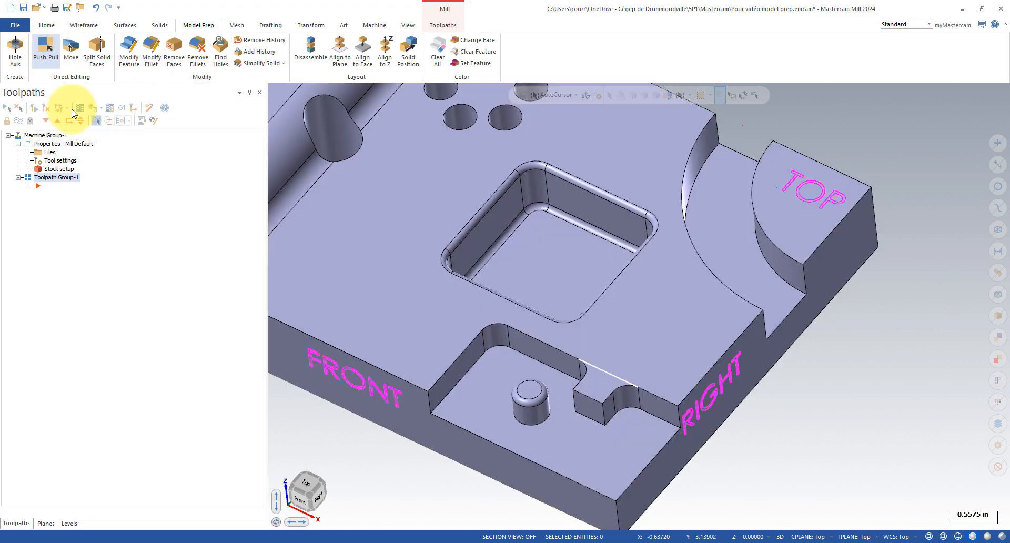
{"action": "left_click", "coordinate": [589, 372]}
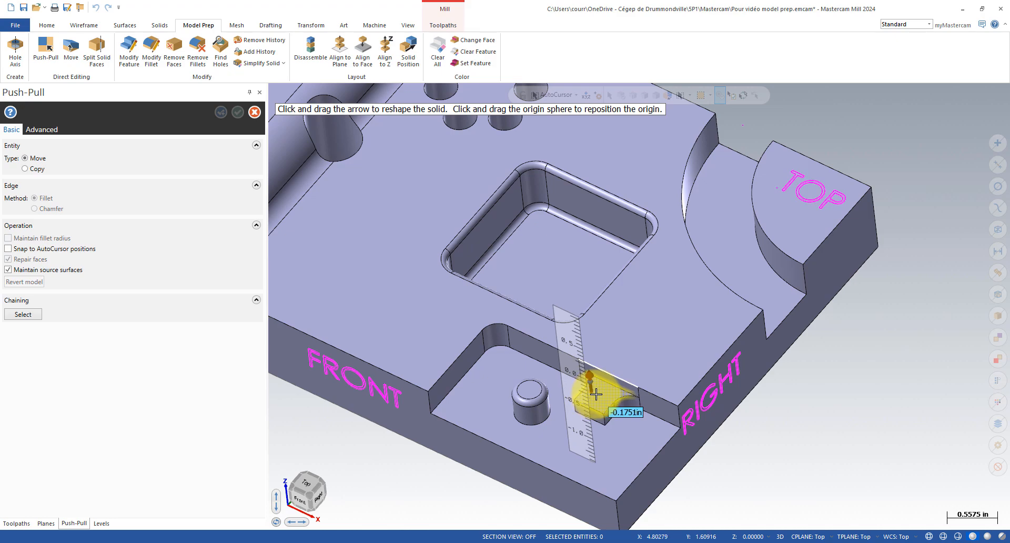
{"action": "left_click_drag", "start_coordinate": [596, 394], "coordinate": [597, 395]}
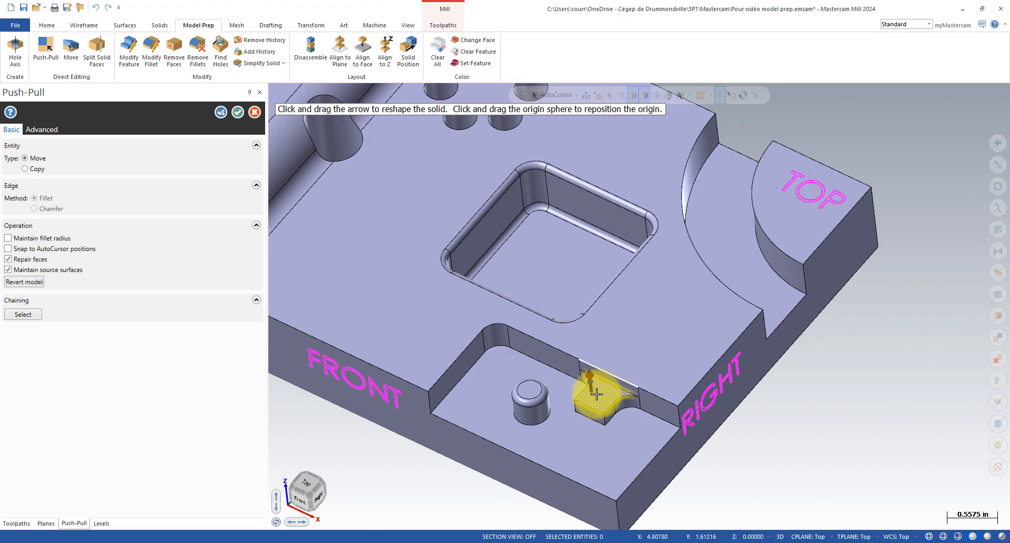
{"action": "left_click", "coordinate": [238, 112]}
{"action": "middle_click_drag", "start_coordinate": [501, 345], "coordinate": [552, 374]}
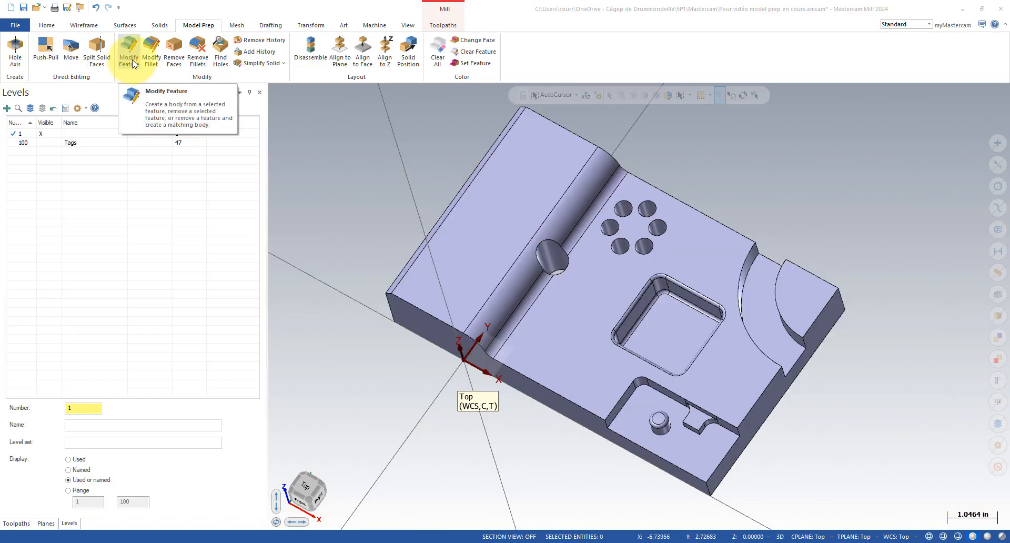
Step: Create a separate body from the easternmost hole of the six-hole circular pattern using Modify Feature with the Create body type
{"action": "left_click", "coordinate": [133, 64]}
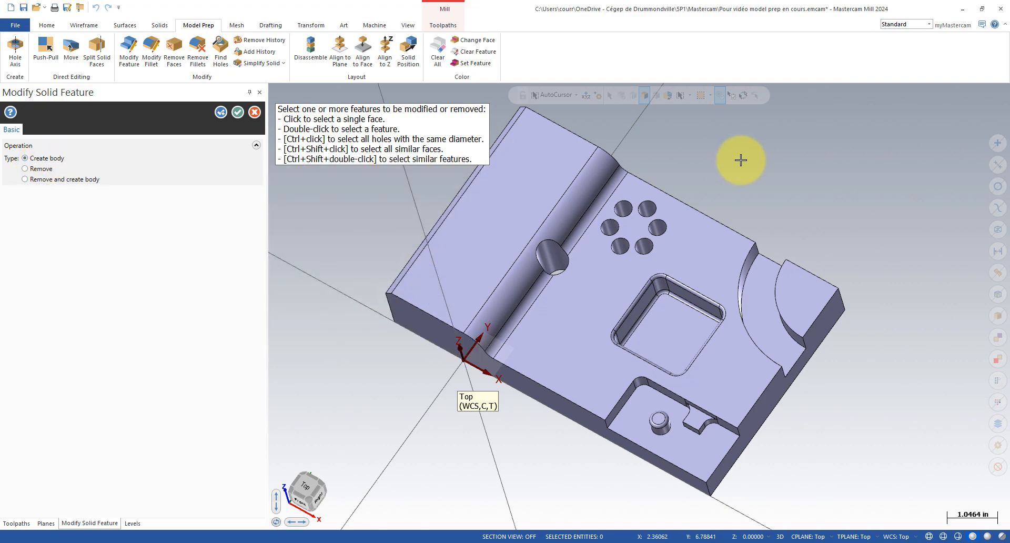
{"action": "middle_click_drag", "start_coordinate": [747, 149], "coordinate": [758, 169]}
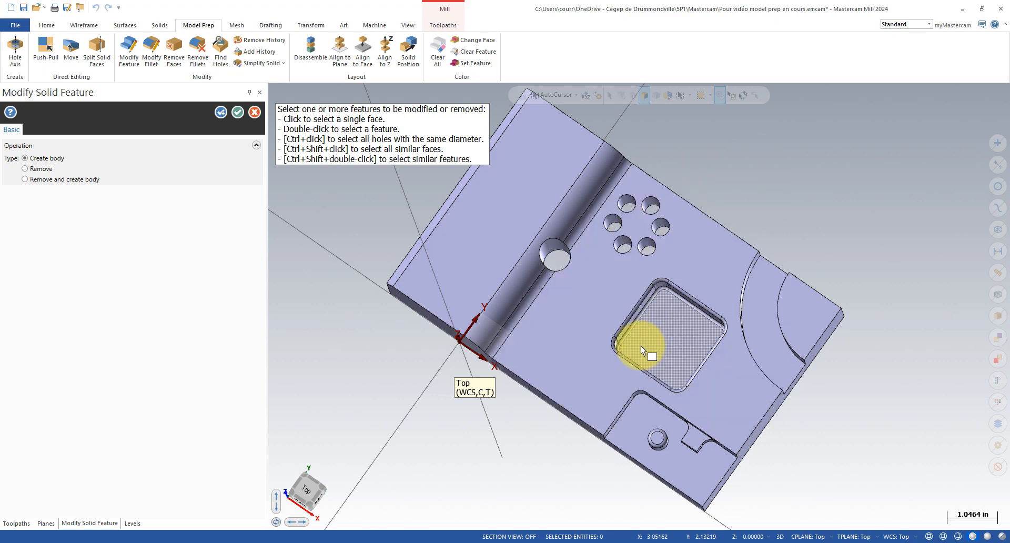
{"action": "mouse_move", "coordinate": [785, 183]}
{"action": "middle_mouse_down"}
{"action": "mouse_move", "coordinate": [786, 166]}
{"action": "mouse_move", "coordinate": [796, 176]}
{"action": "middle_mouse_up"}
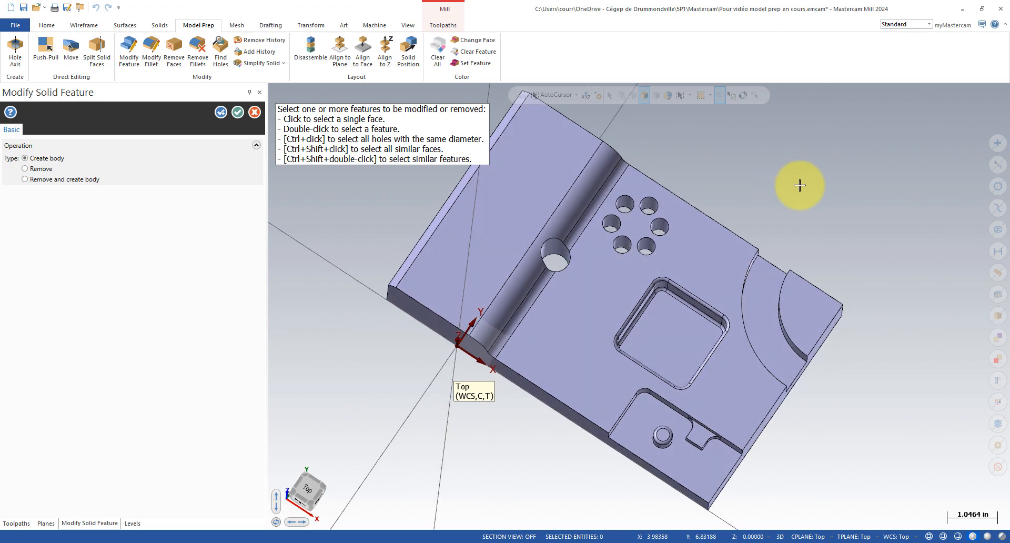
{"action": "left_click", "coordinate": [661, 224]}
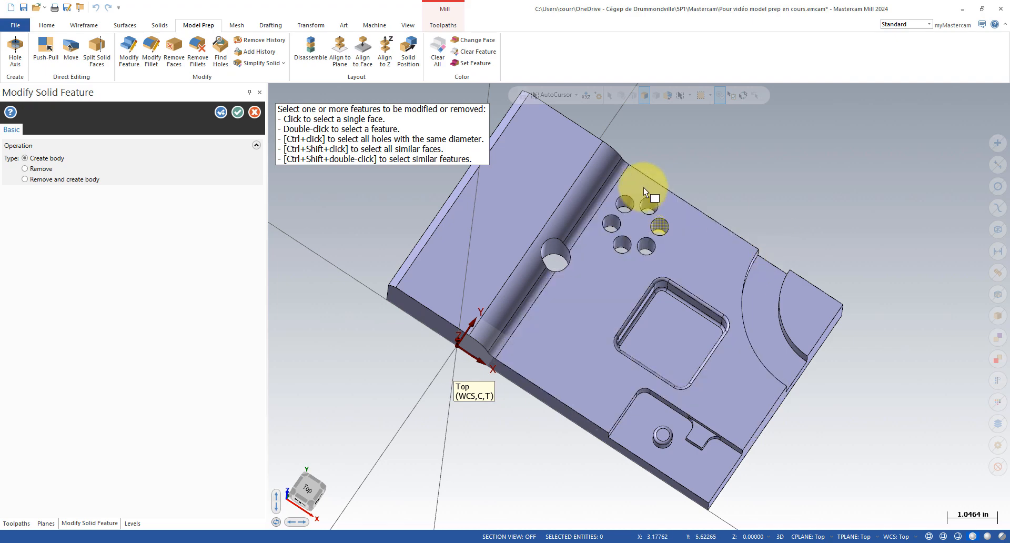
{"action": "left_click", "coordinate": [236, 112]}
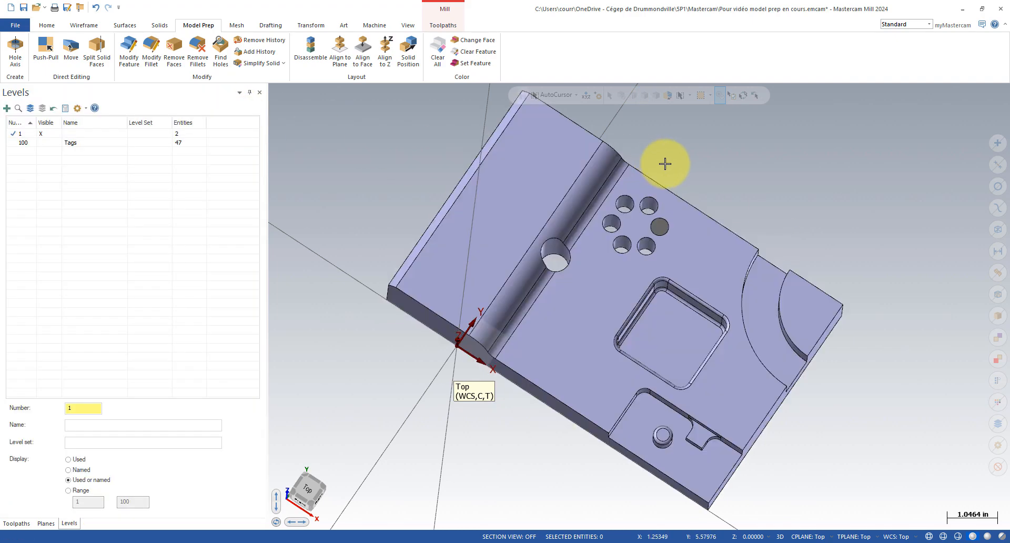
{"action": "mouse_move", "coordinate": [665, 182]}
{"action": "middle_mouse_down"}
{"action": "mouse_move", "coordinate": [667, 142]}
{"action": "mouse_move", "coordinate": [668, 171]}
{"action": "mouse_move", "coordinate": [667, 152]}
{"action": "middle_mouse_up"}
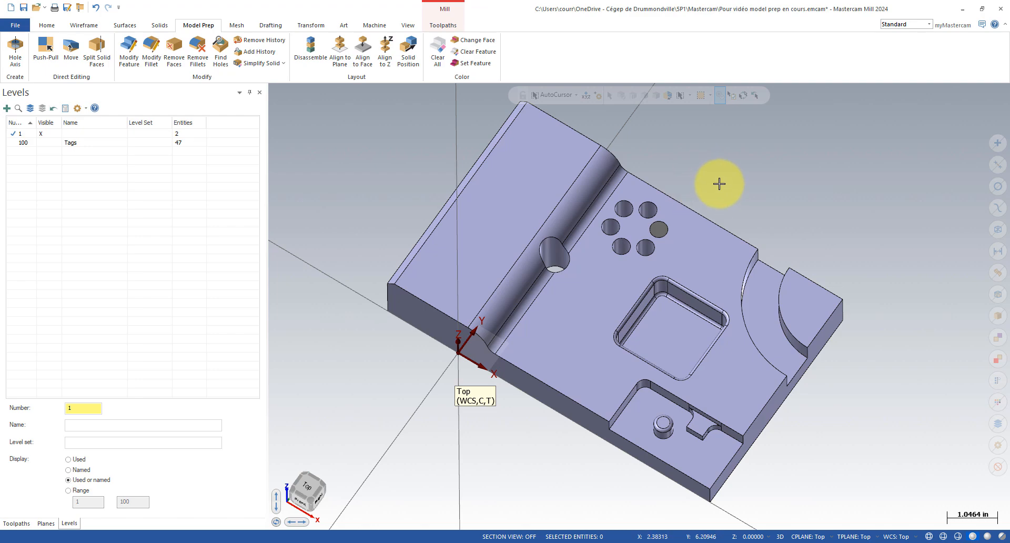
Step: Isolate the cylindrical body made from the hole to inspect it, and bring the hidden block back into view
{"action": "key", "text": "alt+e"}
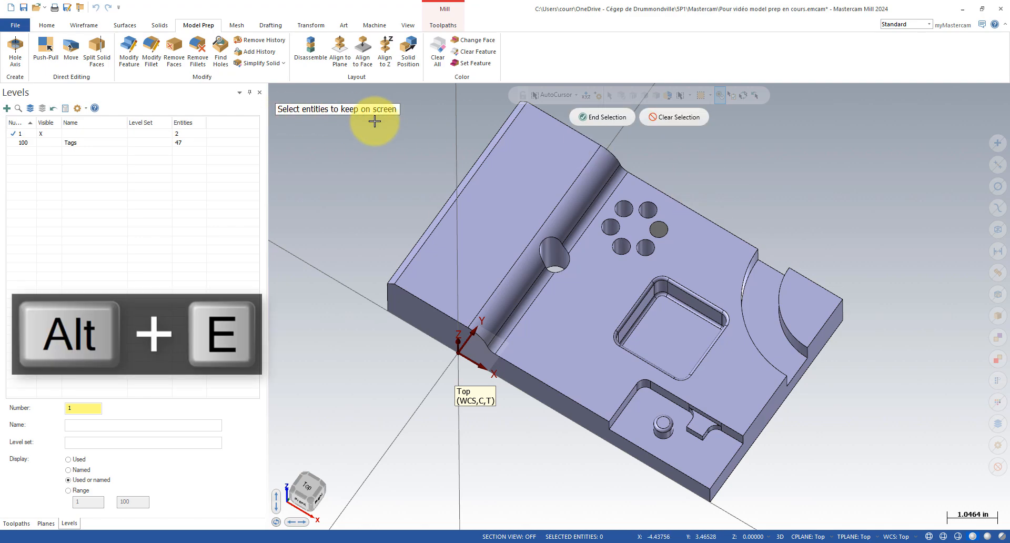
{"action": "left_click", "coordinate": [660, 232]}
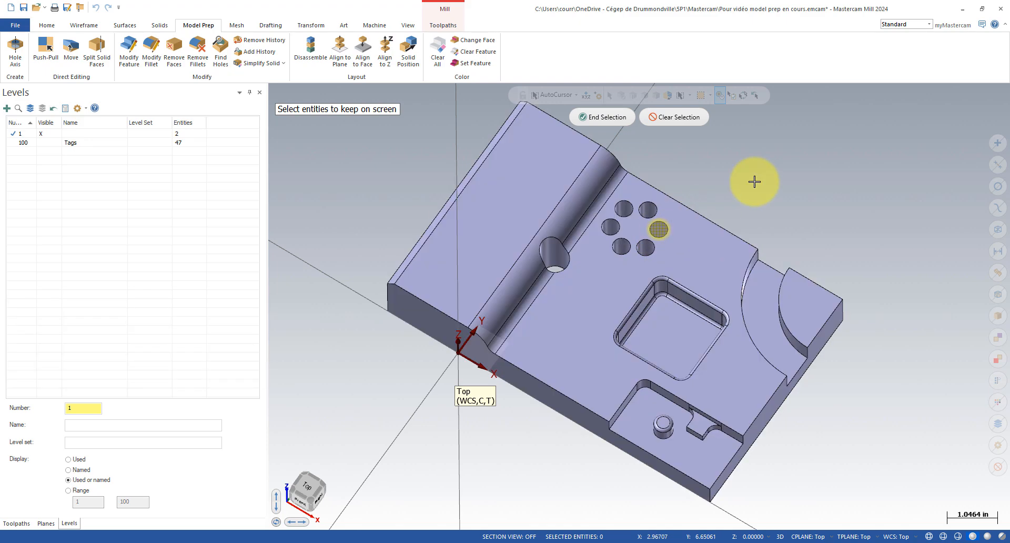
{"action": "left_click", "coordinate": [606, 116]}
{"action": "mouse_move", "coordinate": [733, 197]}
{"action": "middle_mouse_down"}
{"action": "mouse_move", "coordinate": [710, 232]}
{"action": "mouse_move", "coordinate": [746, 183]}
{"action": "middle_mouse_up"}
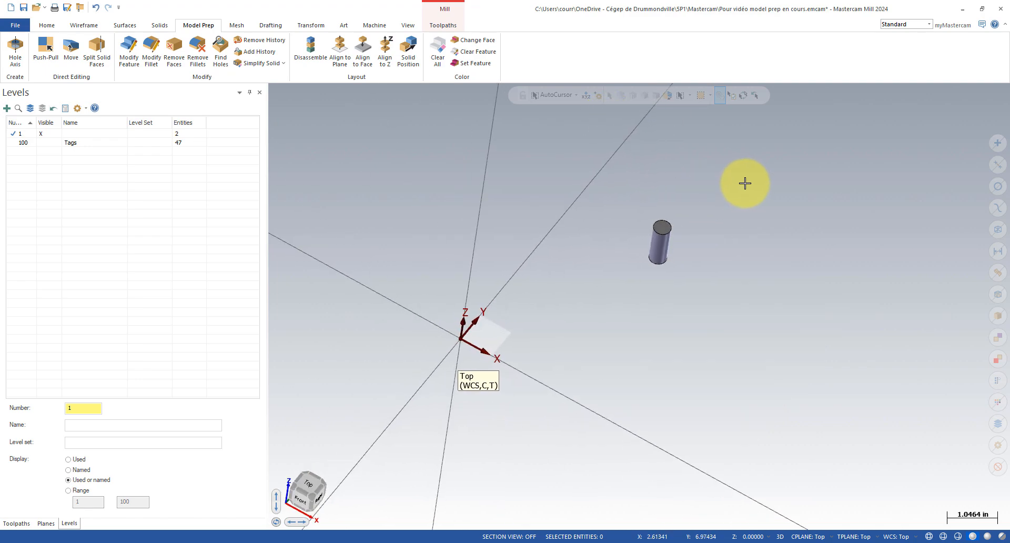
{"action": "key", "text": "alt+e"}
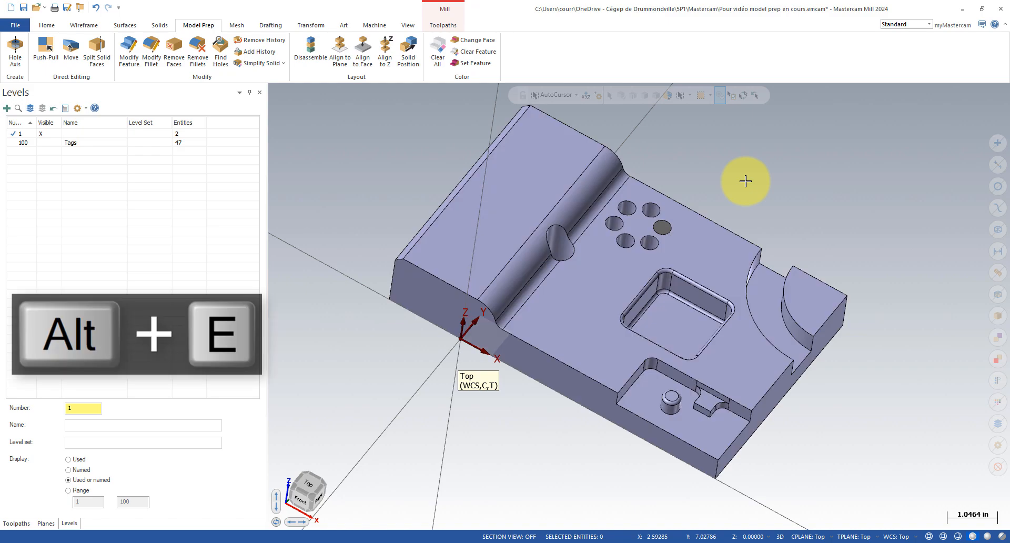
Step: Isolate the main block to inspect it without the cylindrical body, and restore the display of all entities
{"action": "key", "text": "alt+e"}
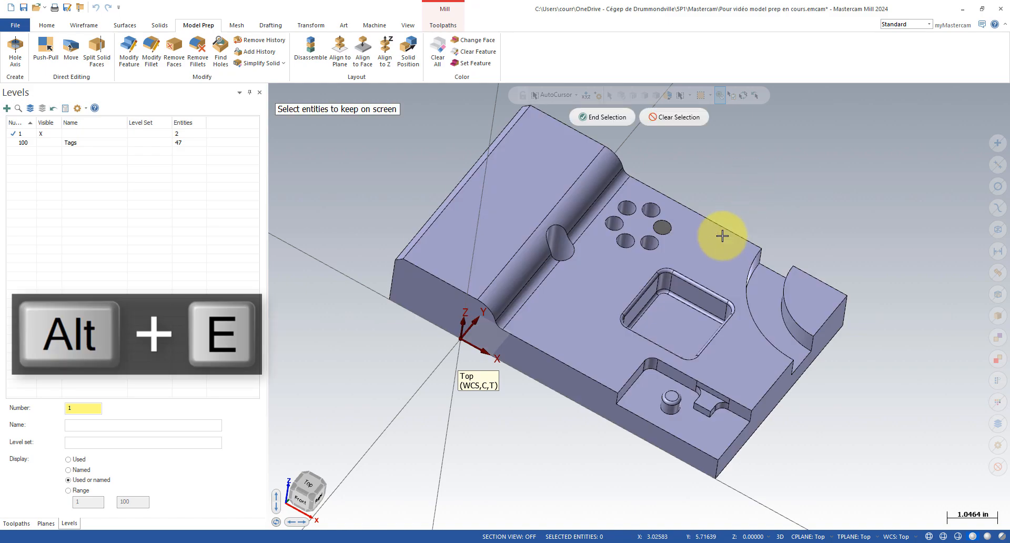
{"action": "scroll", "coordinate": [720, 245], "scroll_direction": "down", "scroll_amount": 1}
{"action": "left_click", "coordinate": [719, 246]}
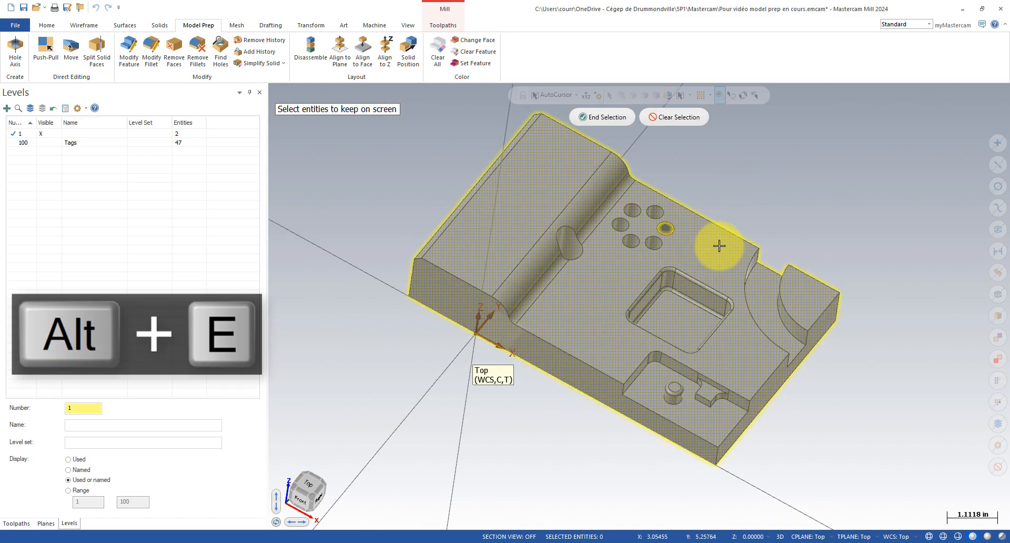
{"action": "left_click", "coordinate": [609, 118]}
{"action": "mouse_move", "coordinate": [640, 156]}
{"action": "middle_mouse_down"}
{"action": "mouse_move", "coordinate": [807, 244]}
{"action": "mouse_move", "coordinate": [816, 262]}
{"action": "mouse_move", "coordinate": [808, 215]}
{"action": "middle_mouse_up"}
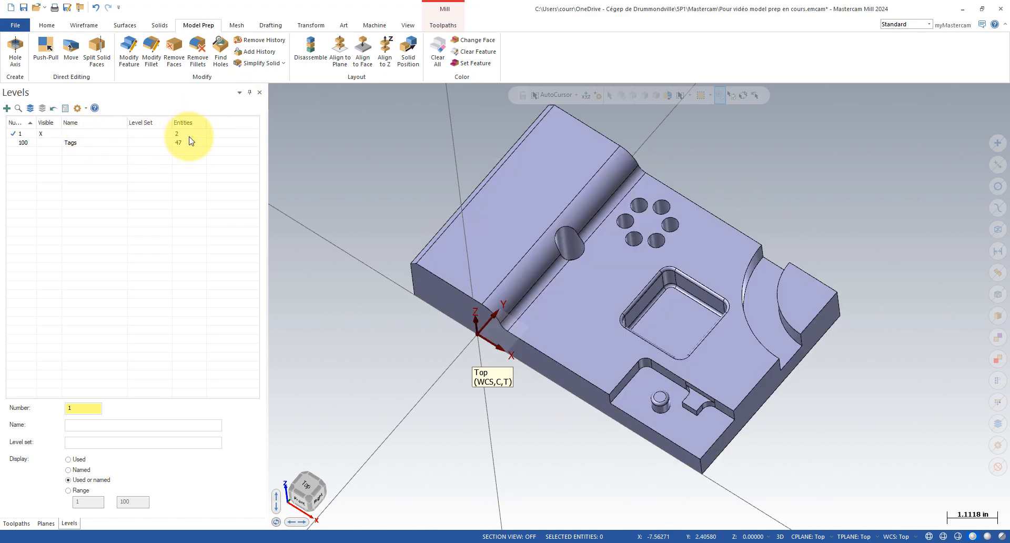
{"action": "key", "text": "alt+e"}
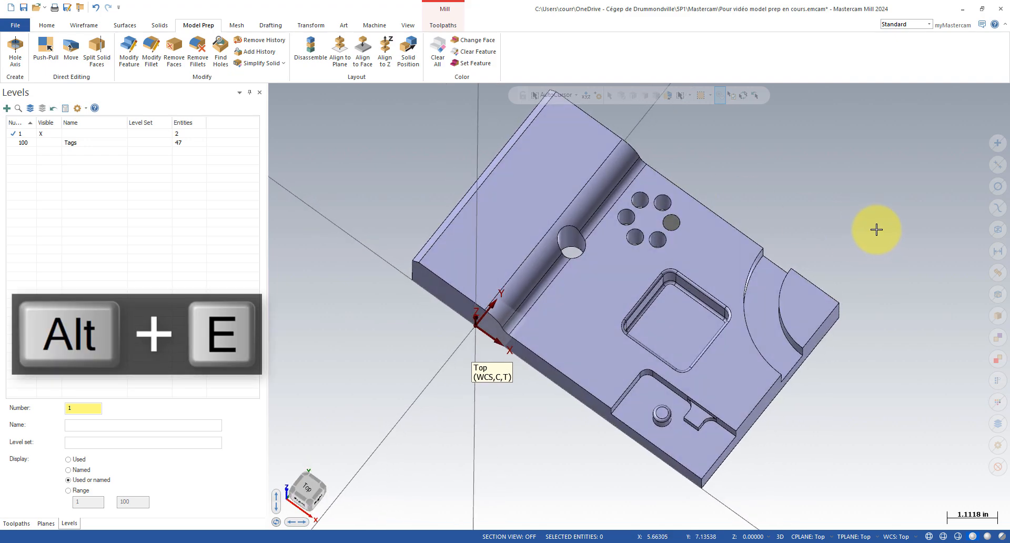
Step: Toggle the isolated display of the preselected cylindrical hole body, and delete that body from the model
{"action": "left_click", "coordinate": [672, 224]}
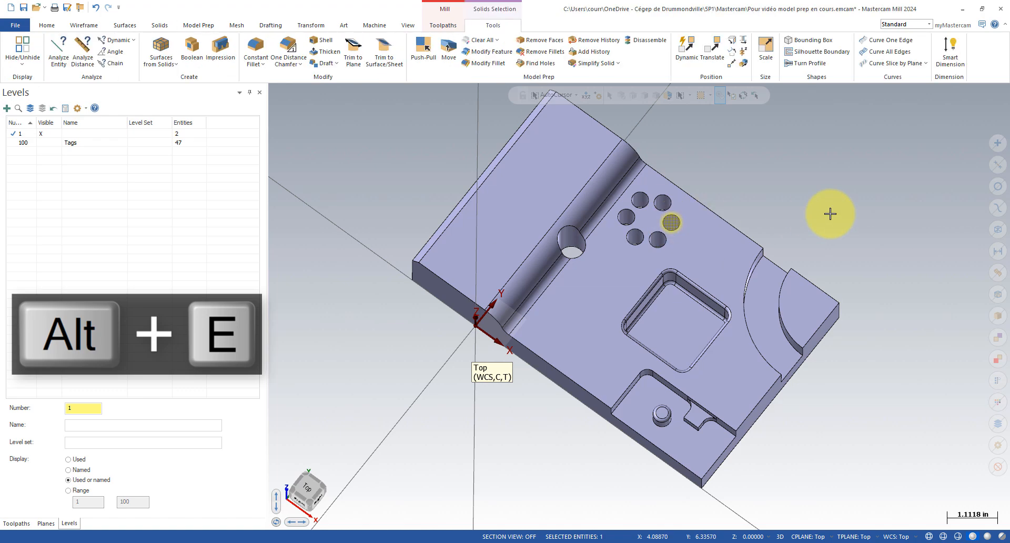
{"action": "key", "text": "Return"}
{"action": "key", "text": "alt+e"}
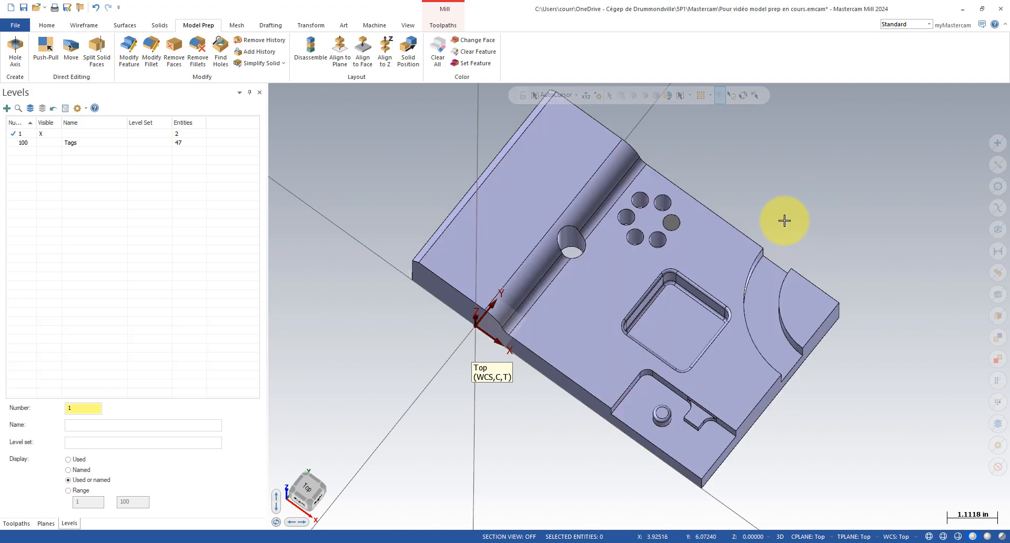
{"action": "left_click", "coordinate": [672, 224]}
{"action": "key", "text": "Delete"}
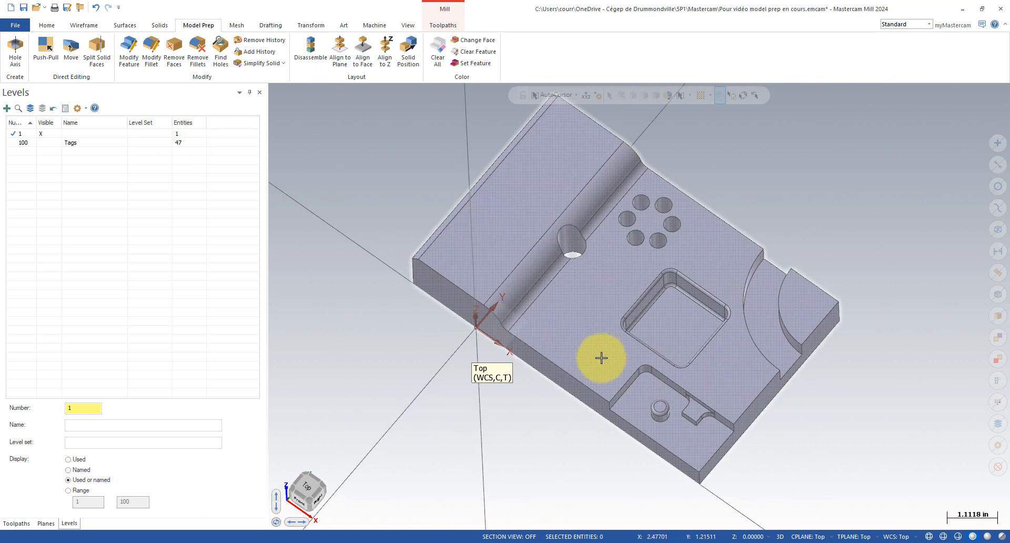
Step: Create a separate body from all faces of the round boss in the open pocket using Modify Feature with the Create body type
{"action": "scroll", "coordinate": [805, 433], "scroll_direction": "up", "scroll_amount": 1}
{"action": "scroll", "coordinate": [803, 431], "scroll_direction": "up", "scroll_amount": 3}
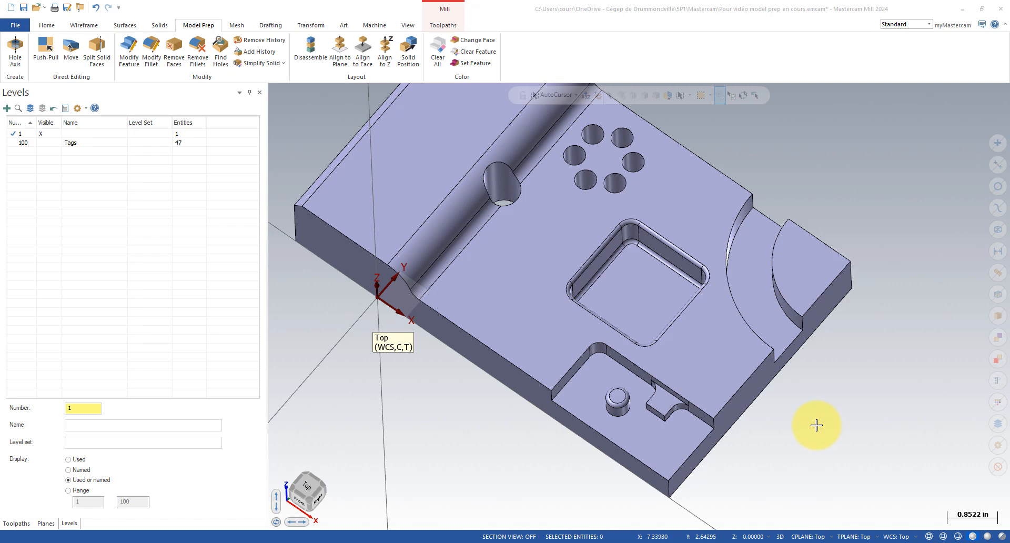
{"action": "middle_click_drag", "start_coordinate": [835, 435], "coordinate": [646, 433]}
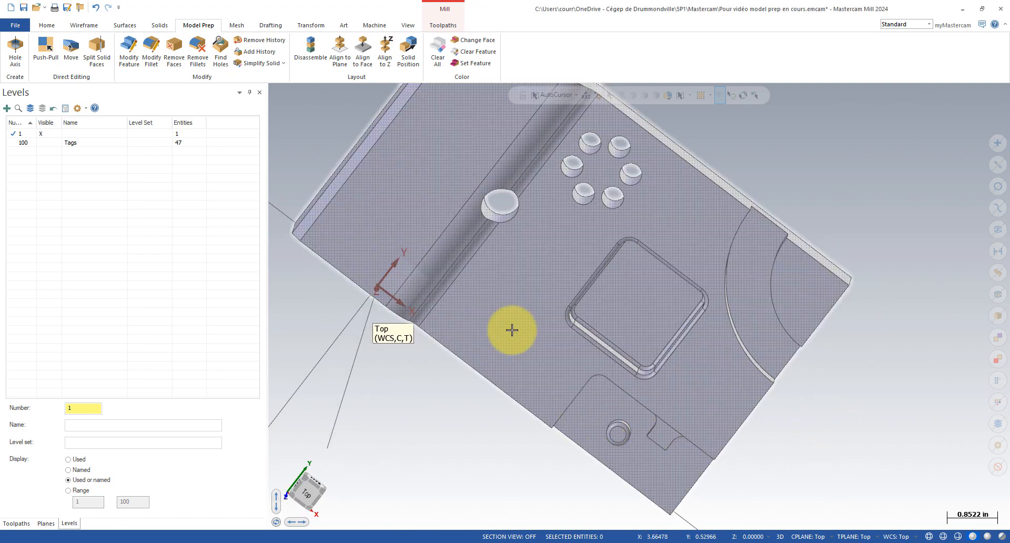
{"action": "left_click", "coordinate": [126, 61]}
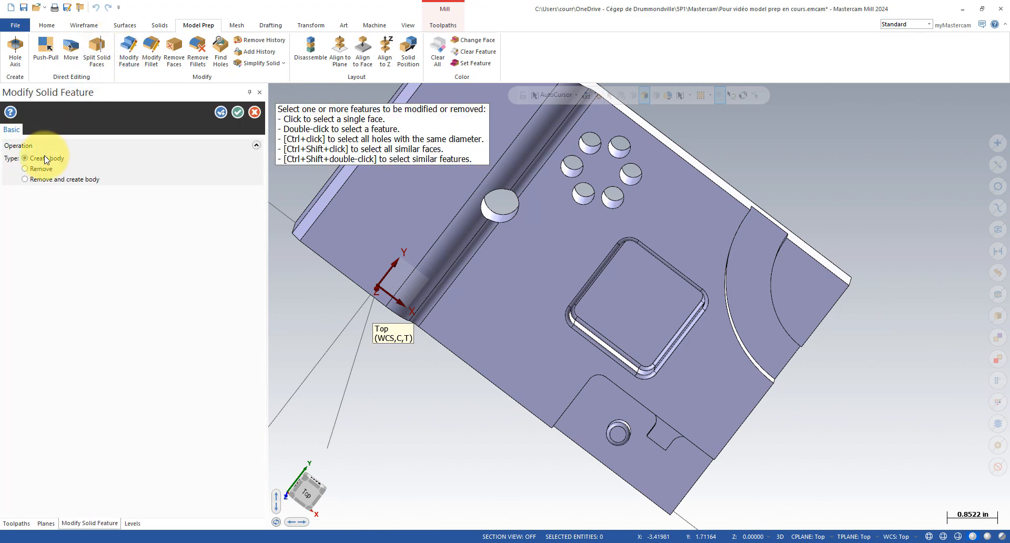
{"action": "left_click_drag", "start_coordinate": [586, 403], "coordinate": [638, 449]}
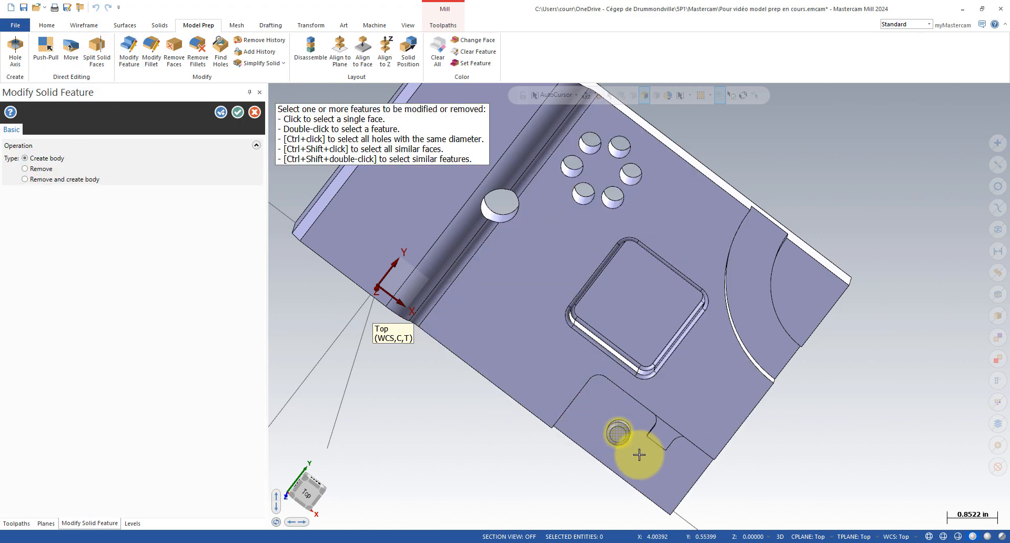
{"action": "middle_click_drag", "start_coordinate": [764, 460], "coordinate": [782, 394]}
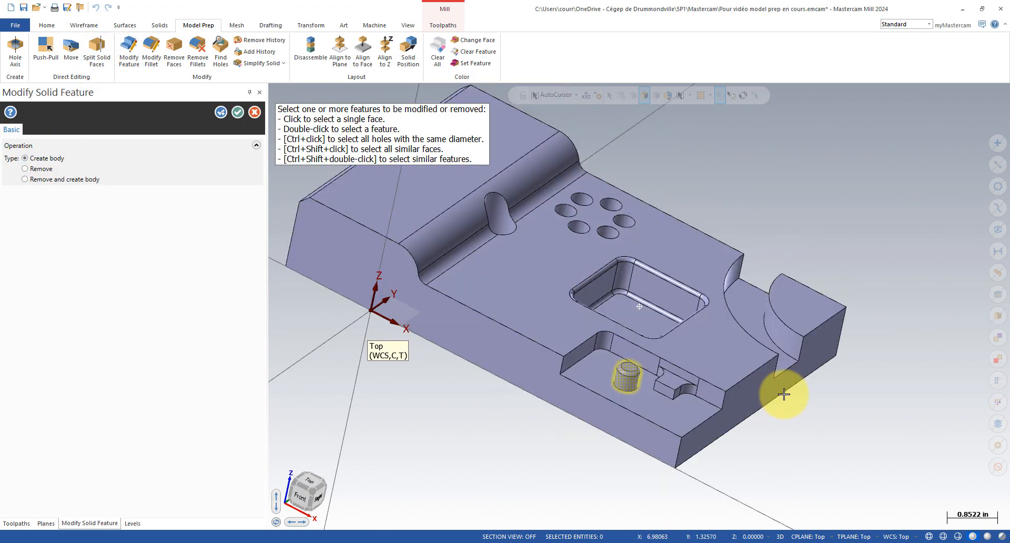
{"action": "left_click", "coordinate": [238, 113]}
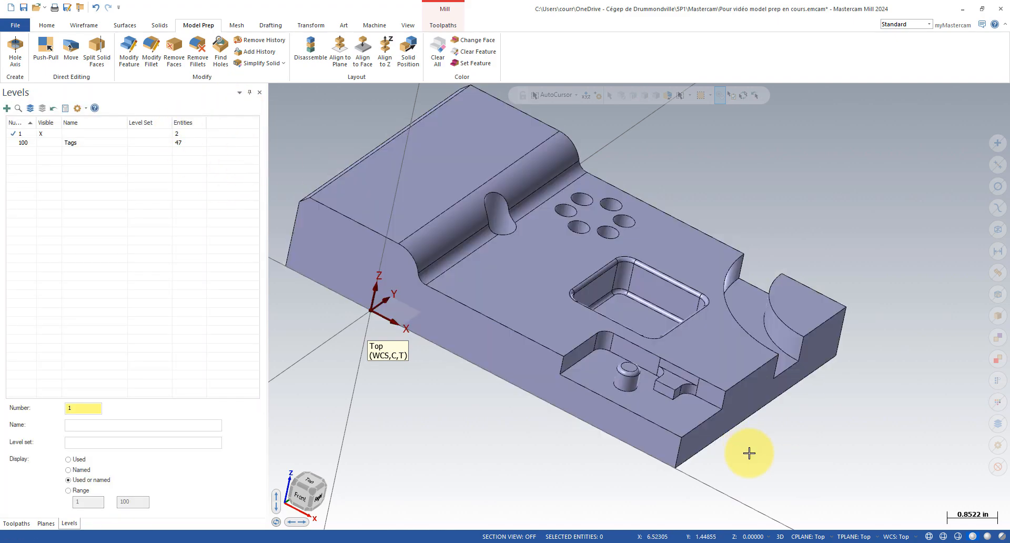
Step: Isolate the body made from the round boss by preselecting it, and inspect its shape
{"action": "middle_click_drag", "start_coordinate": [748, 451], "coordinate": [764, 506]}
{"action": "left_click_drag", "start_coordinate": [481, 439], "coordinate": [623, 485]}
{"action": "middle_click_drag", "start_coordinate": [778, 478], "coordinate": [793, 445]}
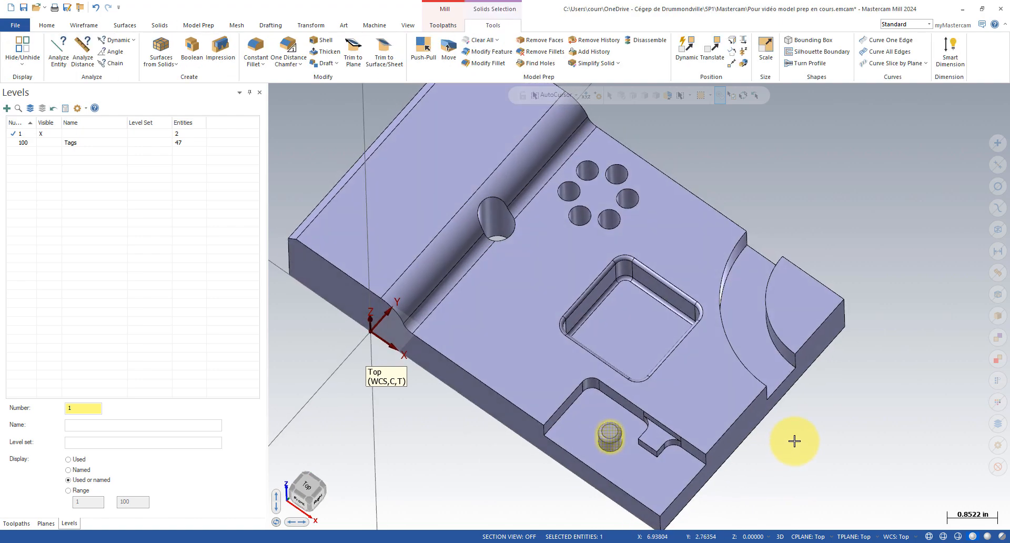
{"action": "key", "text": "alt+e"}
{"action": "mouse_move", "coordinate": [720, 409]}
{"action": "middle_mouse_down"}
{"action": "mouse_move", "coordinate": [769, 309]}
{"action": "mouse_move", "coordinate": [716, 424]}
{"action": "mouse_move", "coordinate": [724, 433]}
{"action": "mouse_move", "coordinate": [724, 424]}
{"action": "middle_mouse_up"}
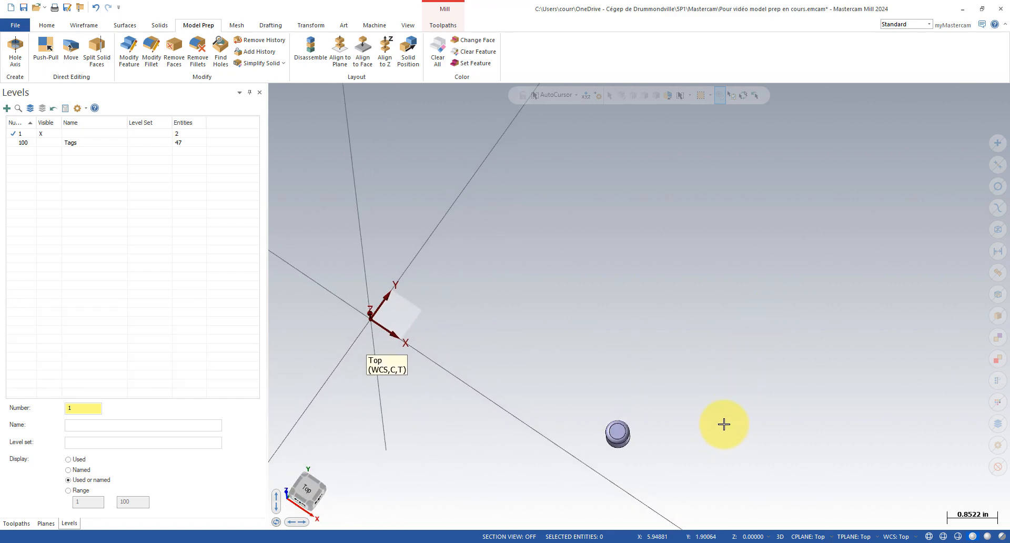
Step: Delete the isolated body made from the round boss, and bring the hidden block back into view
{"action": "left_click", "coordinate": [620, 432]}
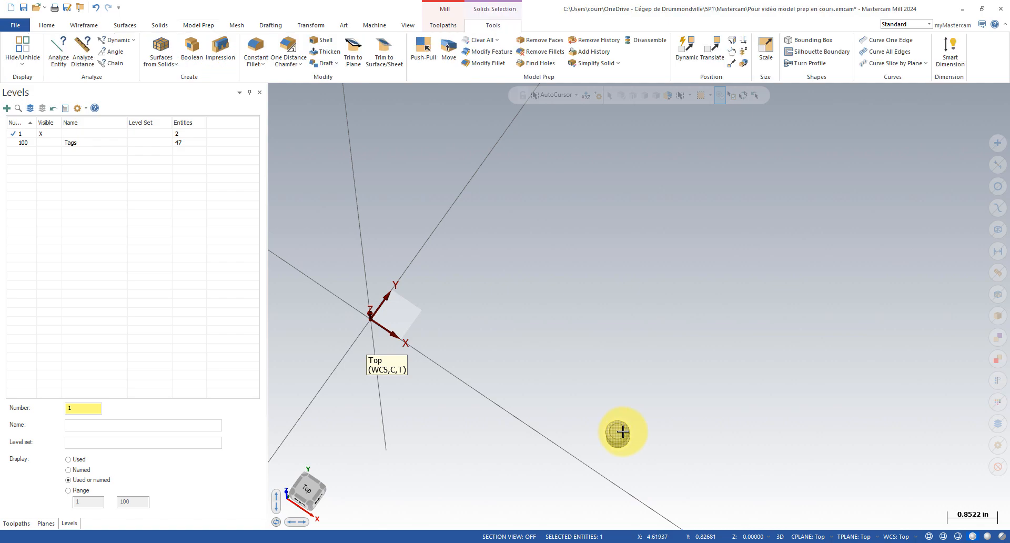
{"action": "key", "text": "Delete"}
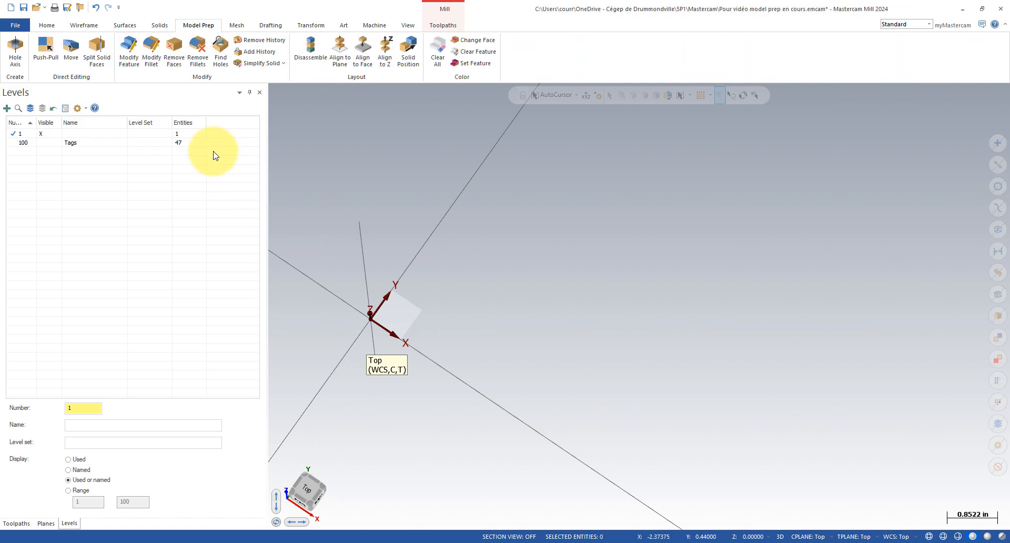
{"action": "key", "text": "alt+e"}
{"action": "middle_click_drag", "start_coordinate": [506, 319], "coordinate": [535, 304]}
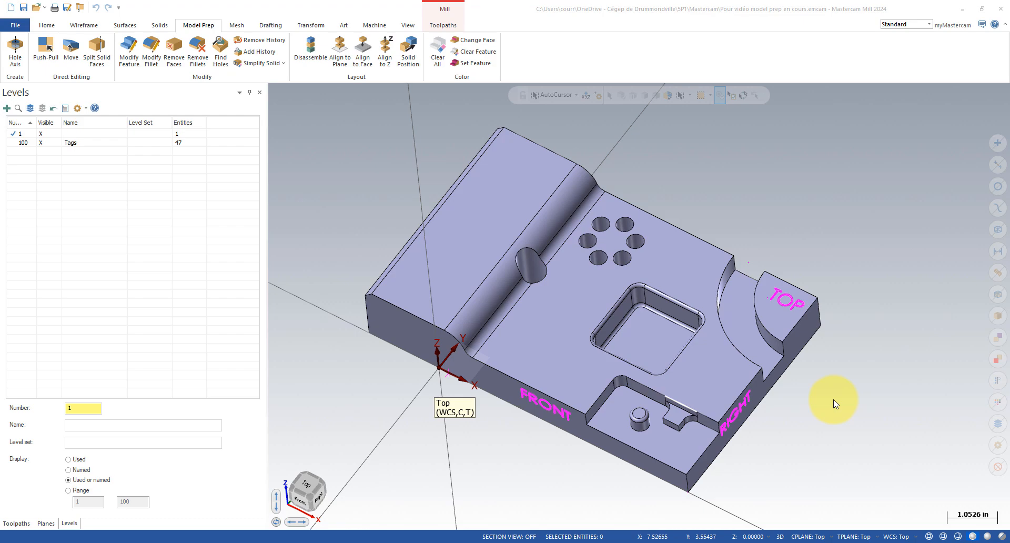
Step: Remove the rightmost hole of the six-hole circular pattern from the block using Modify Feature with the Remove type
{"action": "left_click", "coordinate": [134, 54]}
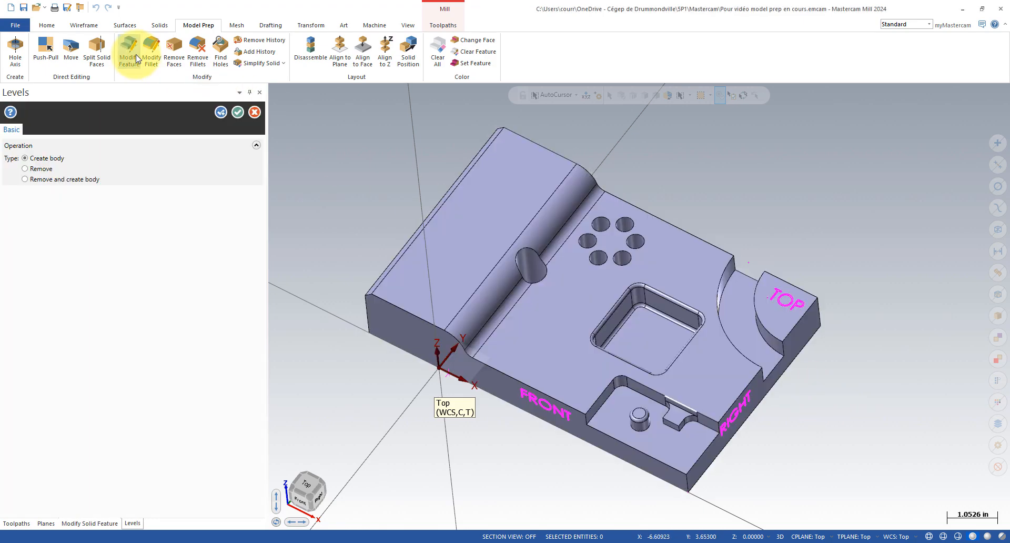
{"action": "left_click", "coordinate": [34, 170]}
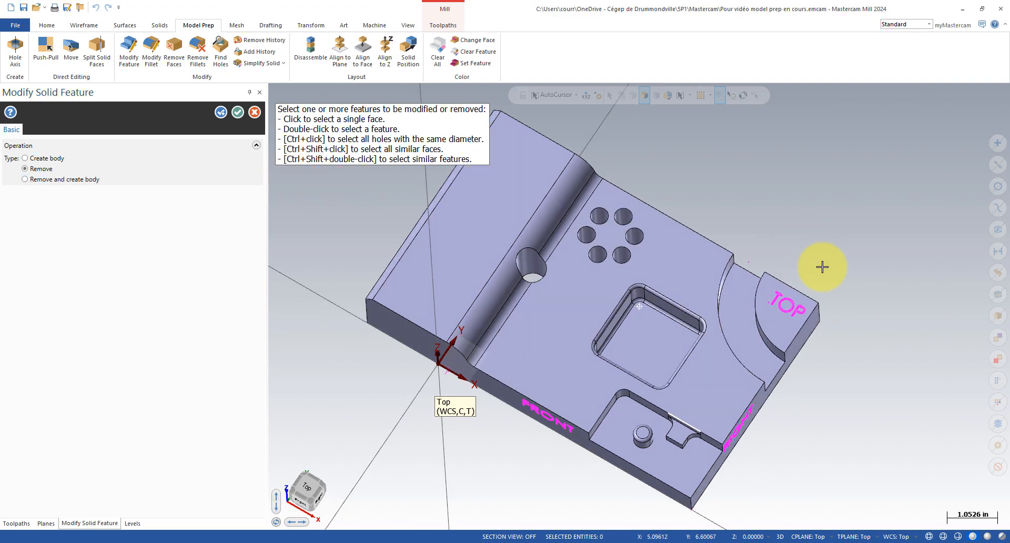
{"action": "double_click", "coordinate": [635, 242]}
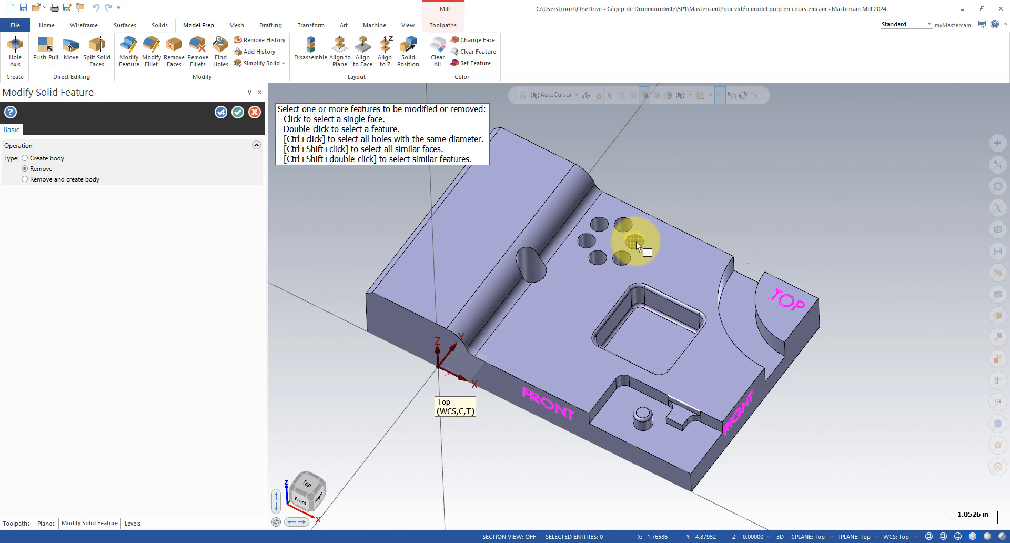
{"action": "left_click", "coordinate": [236, 111]}
{"action": "middle_click_drag", "start_coordinate": [289, 158], "coordinate": [593, 257]}
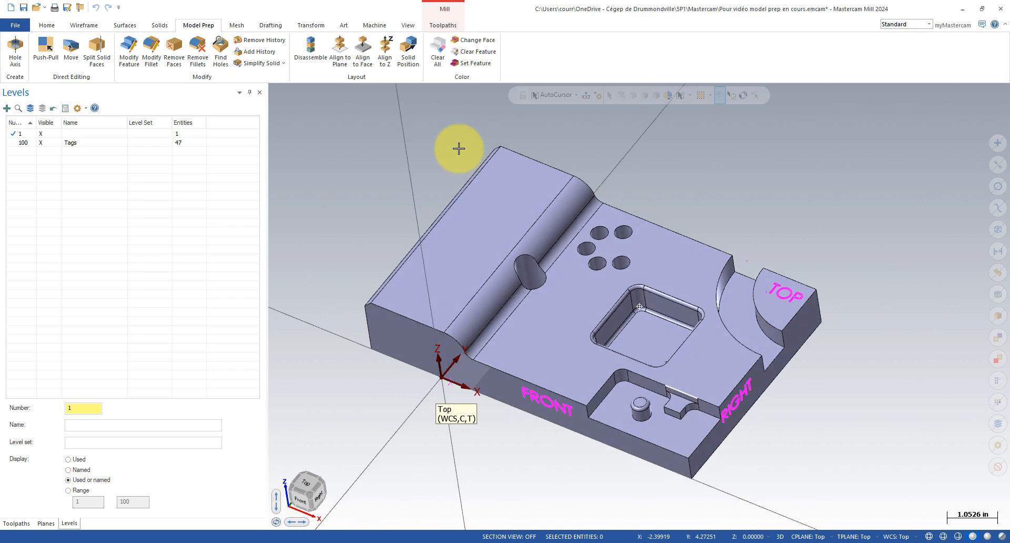
Step: Remove all faces of the round boss in the open pocket using Modify Feature with the Remove type
{"action": "middle_click_drag", "start_coordinate": [457, 149], "coordinate": [446, 185]}
{"action": "left_click", "coordinate": [130, 52]}
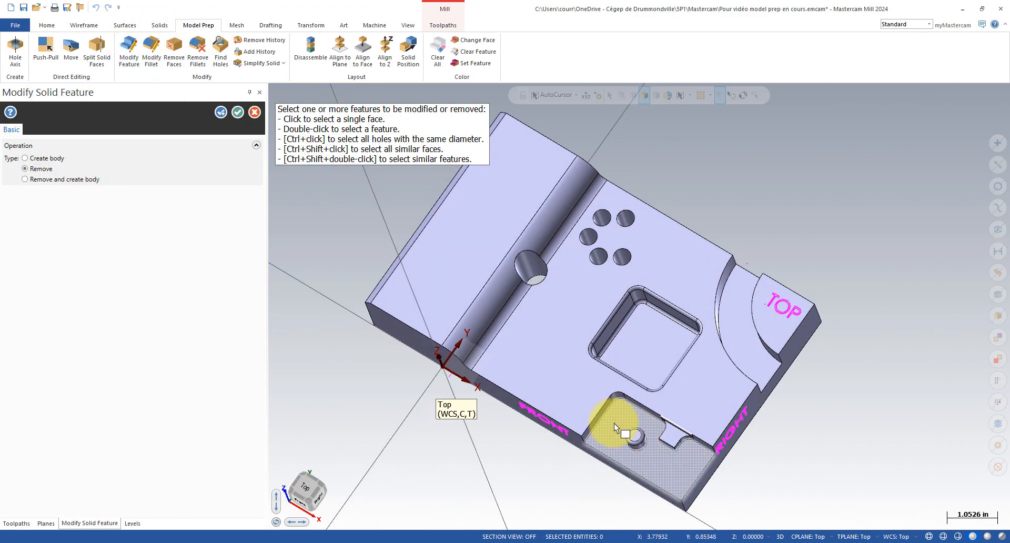
{"action": "left_click_drag", "start_coordinate": [613, 423], "coordinate": [664, 456]}
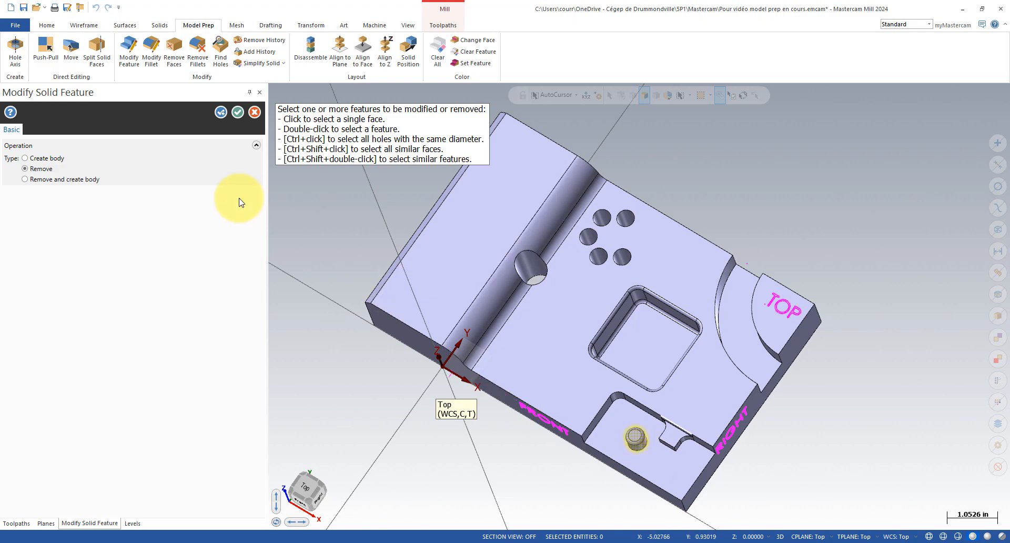
{"action": "left_click", "coordinate": [238, 113]}
{"action": "middle_click_drag", "start_coordinate": [383, 298], "coordinate": [409, 280]}
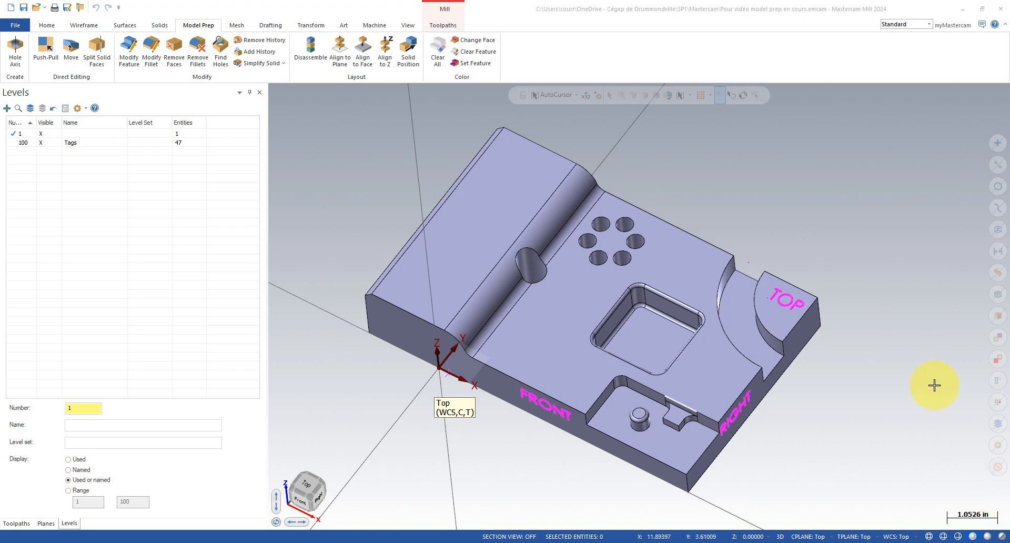
Step: Remove the rightmost hole of the six-hole pattern and turn it into a body using Modify Feature's Remove and create body type
{"action": "left_click", "coordinate": [134, 53]}
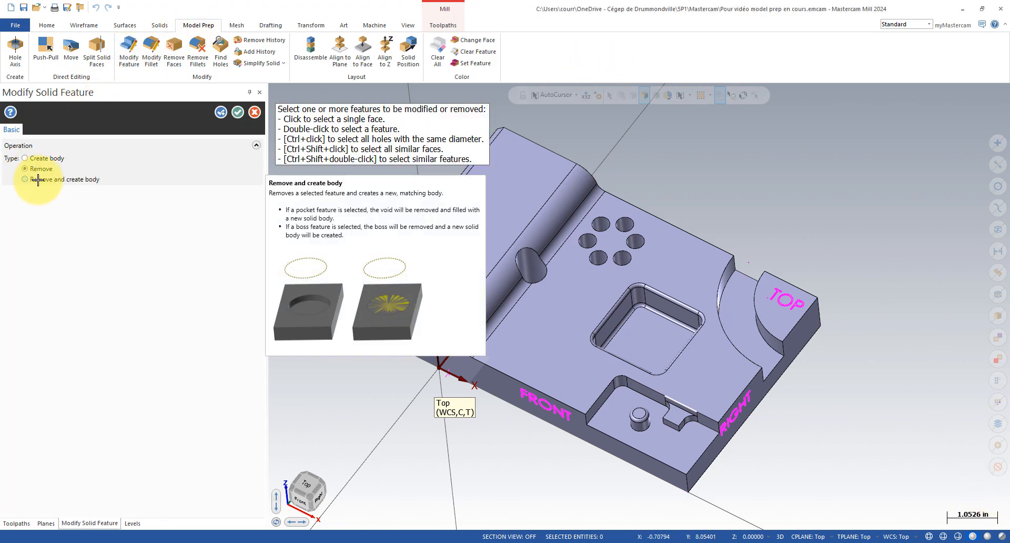
{"action": "left_click", "coordinate": [84, 180]}
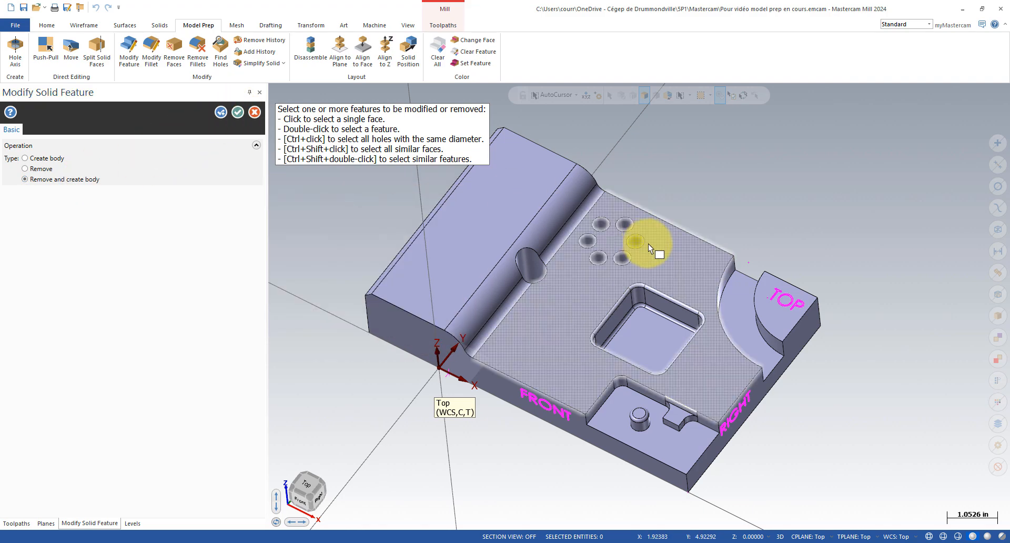
{"action": "left_click", "coordinate": [237, 114]}
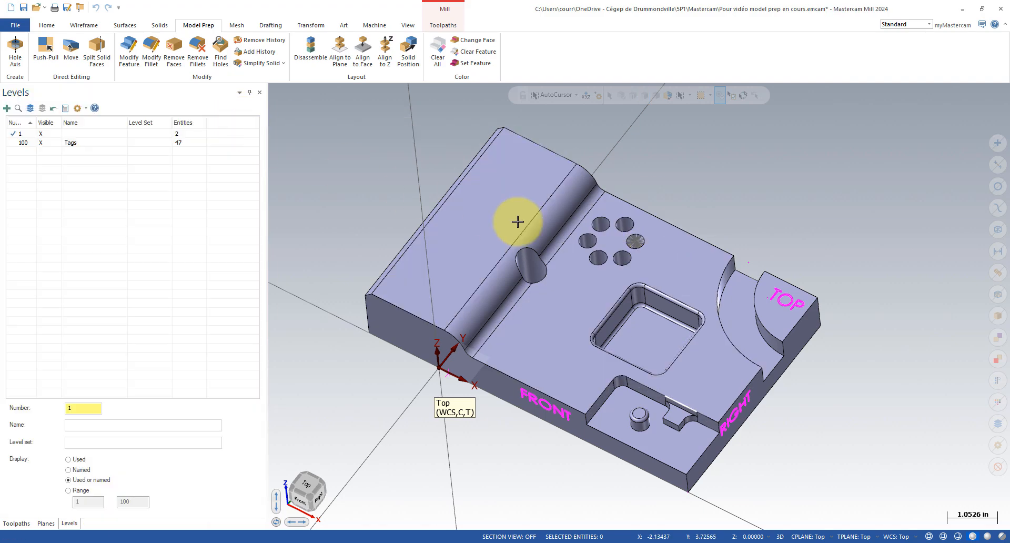
Step: Isolate the main block to check the filled hole, and bring the hidden entities back into view
{"action": "middle_click_drag", "start_coordinate": [516, 221], "coordinate": [625, 290]}
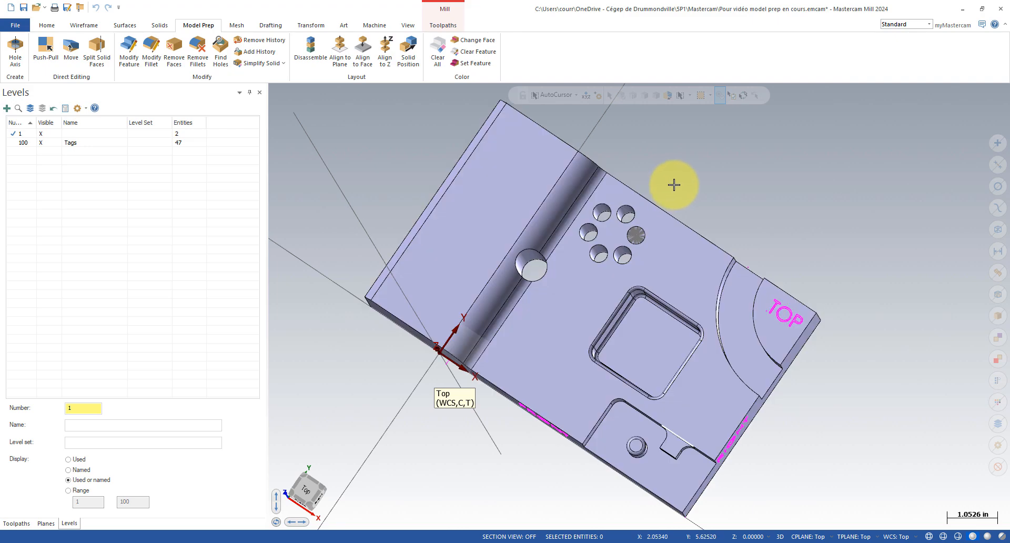
{"action": "middle_click_drag", "start_coordinate": [674, 184], "coordinate": [681, 158]}
{"action": "left_click", "coordinate": [693, 261]}
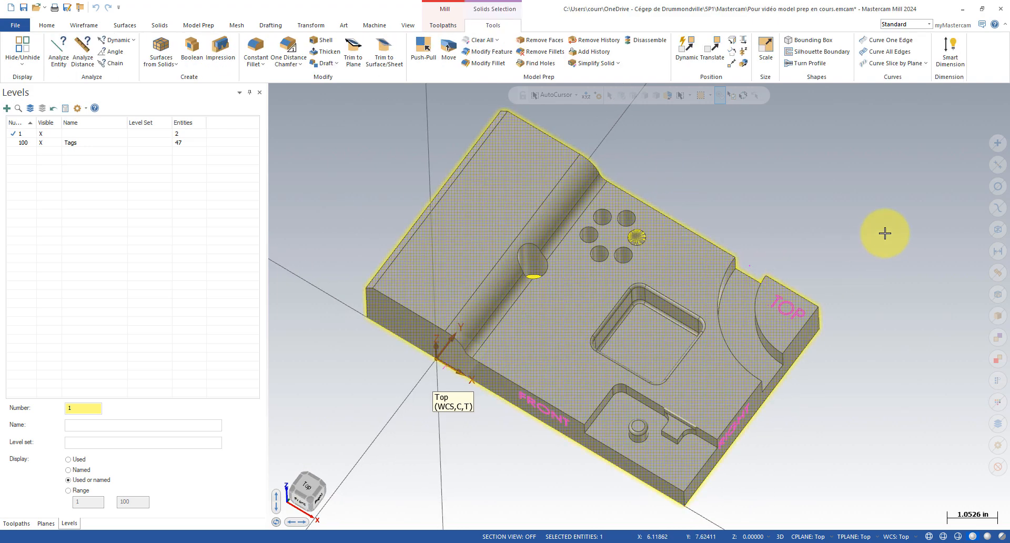
{"action": "key", "text": "alt+e"}
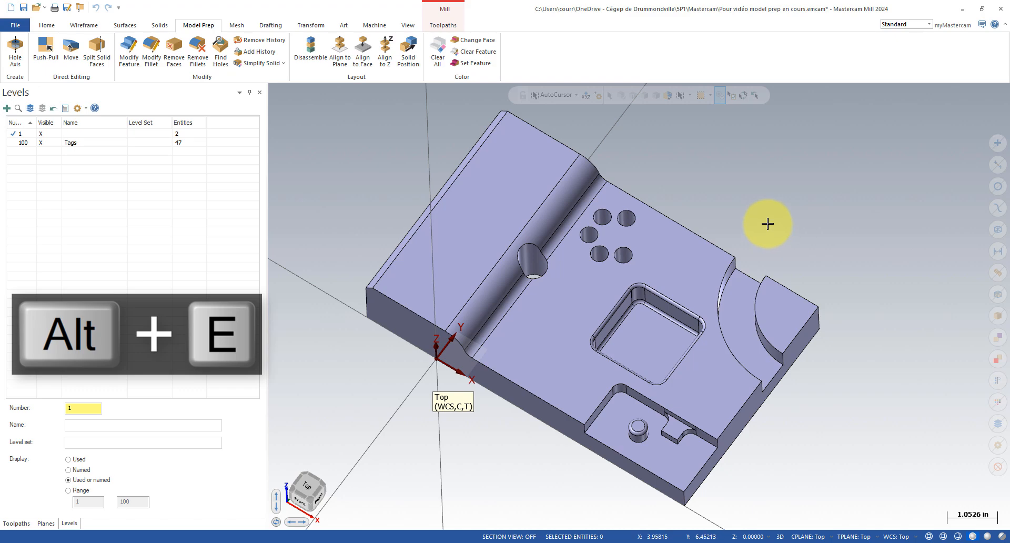
{"action": "key", "text": "alt+e"}
{"action": "middle_click_drag", "start_coordinate": [669, 209], "coordinate": [668, 234]}
{"action": "left_click_drag", "start_coordinate": [623, 156], "coordinate": [657, 259]}
{"action": "mouse_move", "coordinate": [740, 218]}
{"action": "middle_mouse_down"}
{"action": "mouse_move", "coordinate": [744, 209]}
{"action": "mouse_move", "coordinate": [728, 204]}
{"action": "middle_mouse_up"}
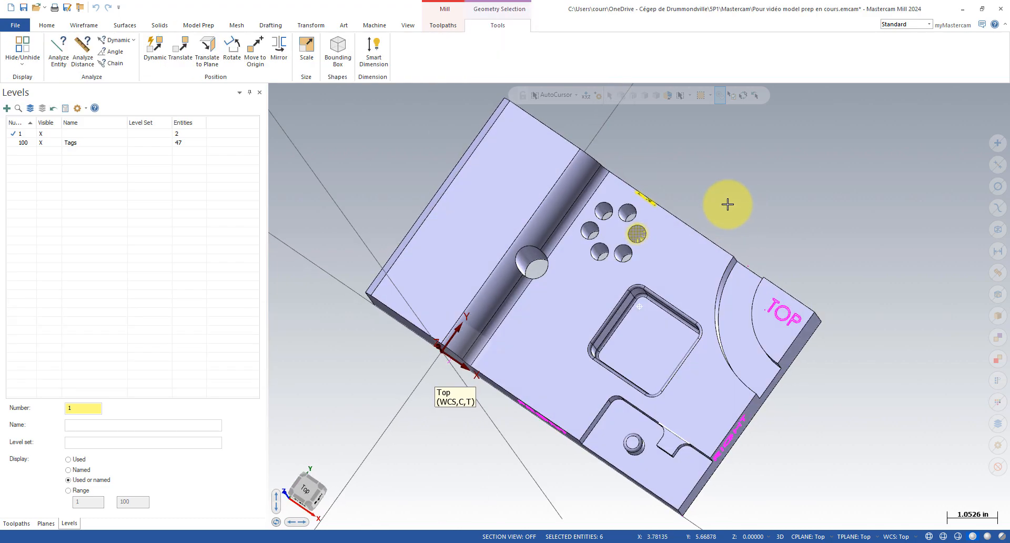
{"action": "middle_click_drag", "start_coordinate": [664, 177], "coordinate": [662, 195]}
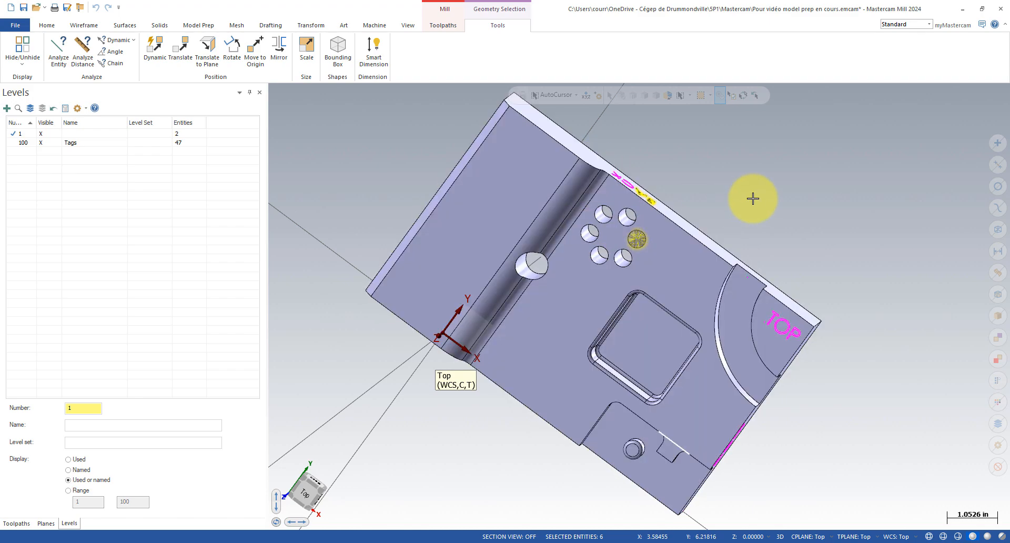
{"action": "key", "text": "Escape"}
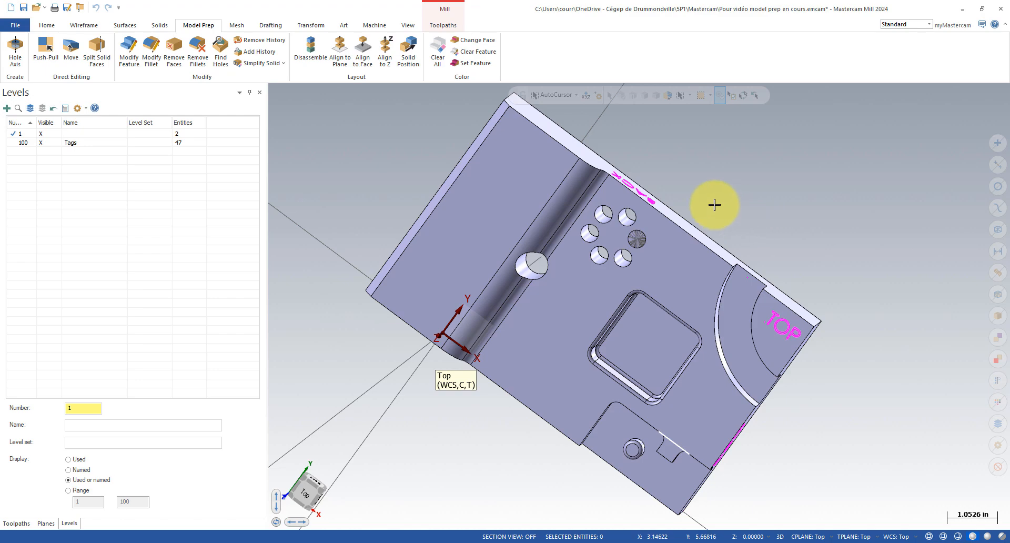
Step: Isolate the cylindrical body made from the hole to inspect its shape, and restore the hidden block
{"action": "left_click_drag", "start_coordinate": [625, 258], "coordinate": [623, 256]}
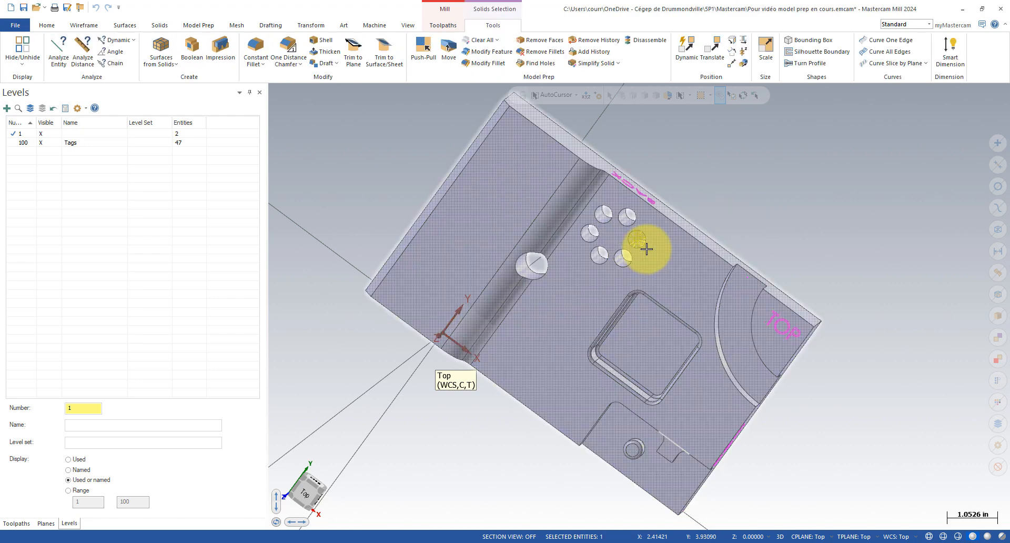
{"action": "key", "text": "alt+e"}
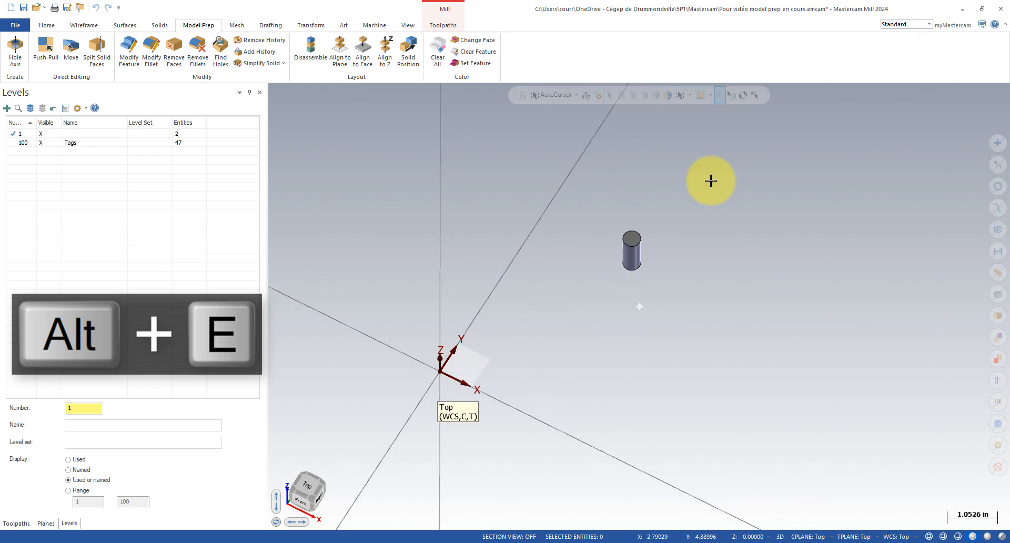
{"action": "middle_click_drag", "start_coordinate": [709, 184], "coordinate": [707, 173]}
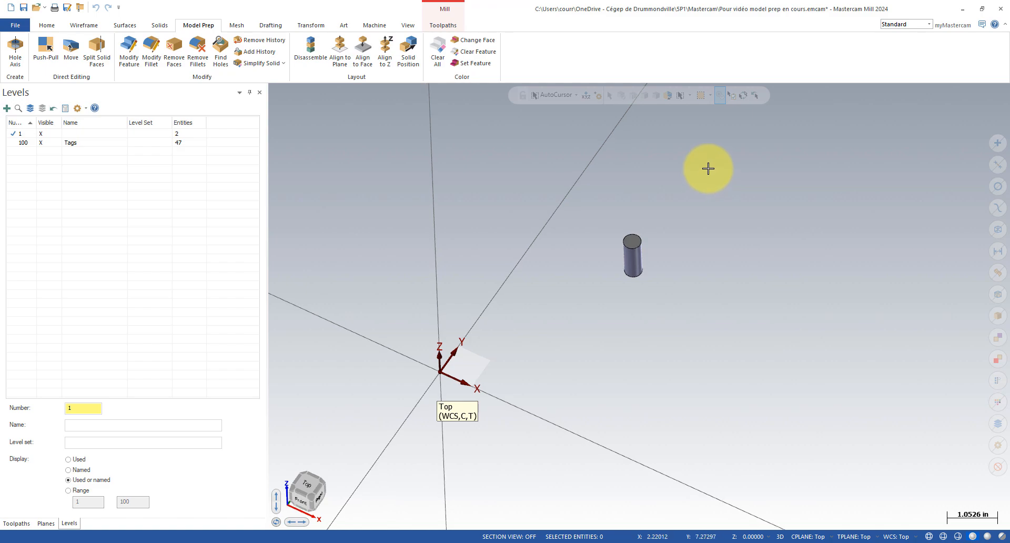
{"action": "key", "text": "alt+e"}
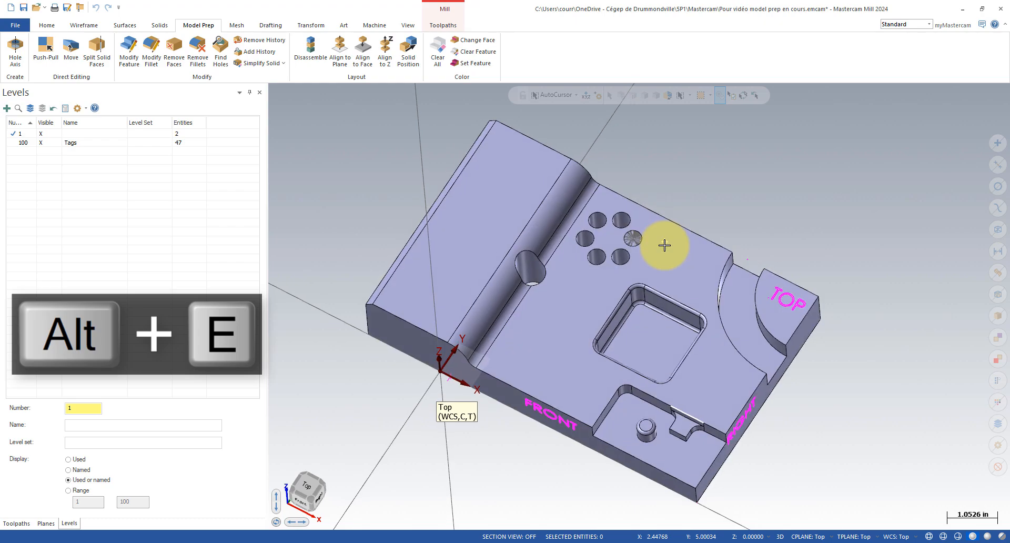
Step: Remove the round boss in the open pocket and make it a separate body using Modify Feature with Remove and create body
{"action": "scroll", "coordinate": [694, 350], "scroll_direction": "down", "scroll_amount": 1}
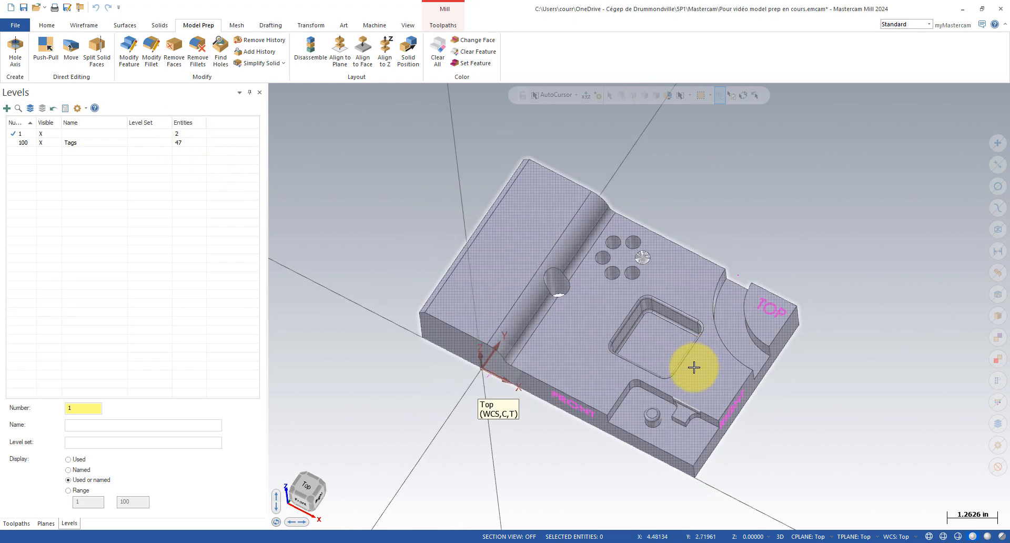
{"action": "scroll", "coordinate": [695, 367], "scroll_direction": "up", "scroll_amount": 3}
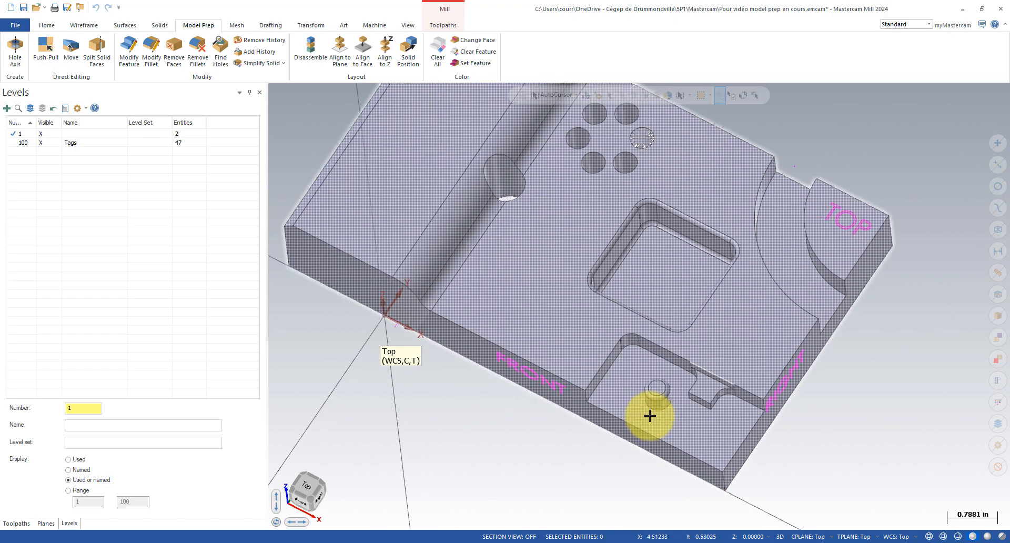
{"action": "mouse_move", "coordinate": [656, 374]}
{"action": "middle_mouse_down"}
{"action": "mouse_move", "coordinate": [647, 390]}
{"action": "mouse_move", "coordinate": [663, 410]}
{"action": "mouse_move", "coordinate": [649, 405]}
{"action": "mouse_move", "coordinate": [591, 449]}
{"action": "mouse_move", "coordinate": [671, 384]}
{"action": "mouse_move", "coordinate": [574, 473]}
{"action": "mouse_move", "coordinate": [505, 460]}
{"action": "middle_mouse_up"}
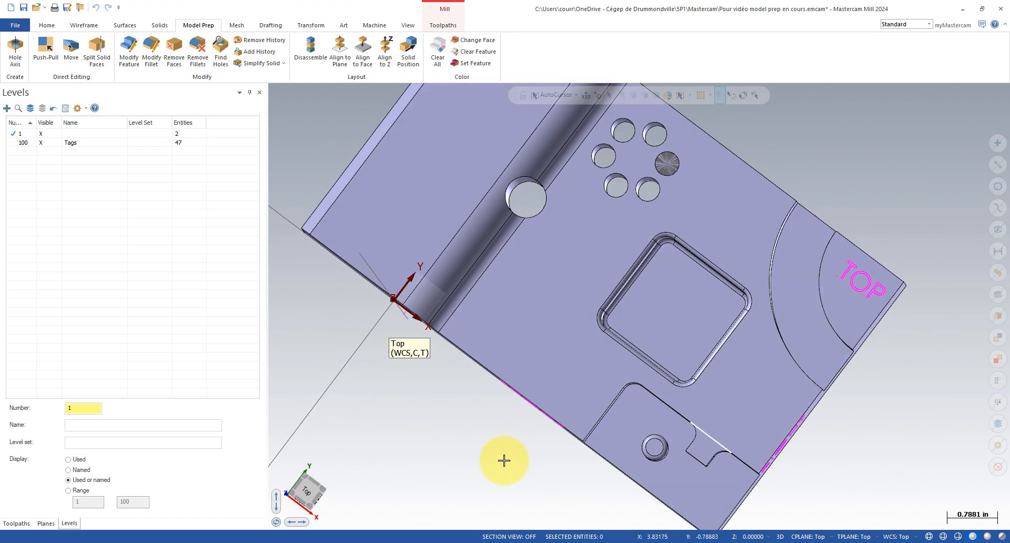
{"action": "left_click", "coordinate": [129, 49]}
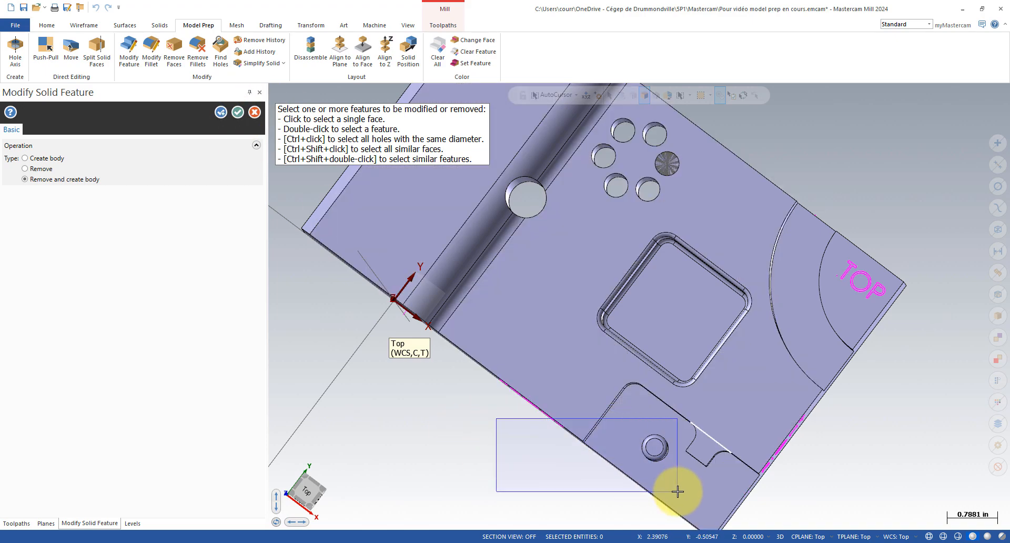
{"action": "middle_click_drag", "start_coordinate": [755, 480], "coordinate": [741, 434]}
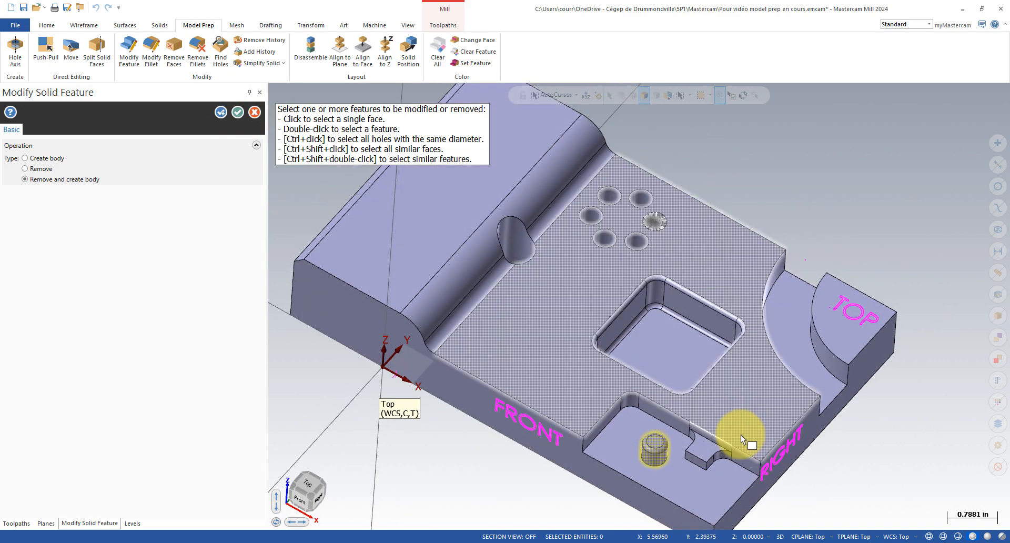
{"action": "left_click", "coordinate": [237, 112]}
Step: Isolate the body made from the round boss to inspect it, and bring the hidden entities back
{"action": "middle_click_drag", "start_coordinate": [590, 337], "coordinate": [636, 384]}
{"action": "mouse_move", "coordinate": [692, 466]}
{"action": "middle_mouse_down"}
{"action": "mouse_move", "coordinate": [713, 438]}
{"action": "mouse_move", "coordinate": [712, 464]}
{"action": "mouse_move", "coordinate": [672, 478]}
{"action": "mouse_move", "coordinate": [692, 466]}
{"action": "middle_mouse_up"}
{"action": "scroll", "coordinate": [568, 358], "scroll_direction": "down", "scroll_amount": 7}
{"action": "left_click", "coordinate": [636, 427]}
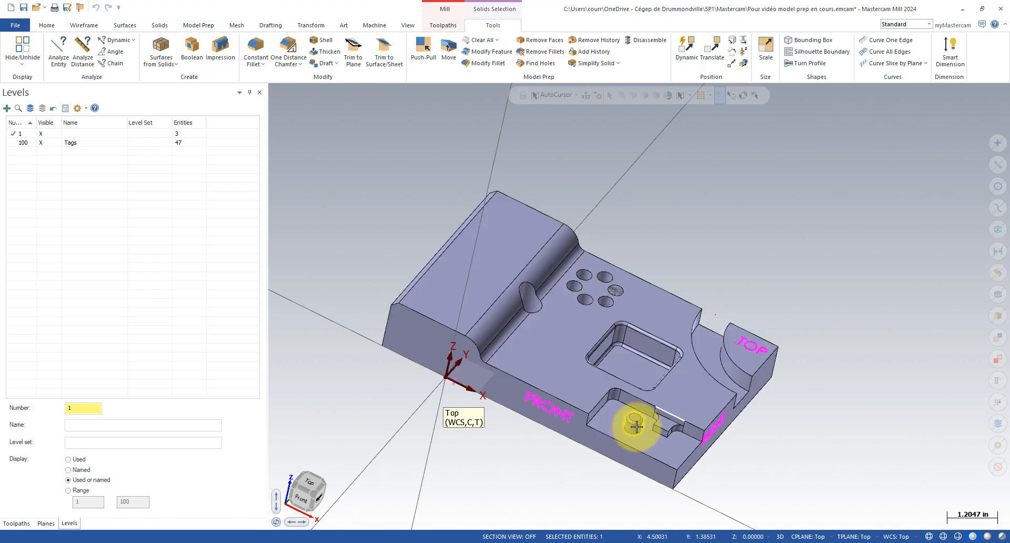
{"action": "left_click", "coordinate": [699, 400]}
{"action": "left_click", "coordinate": [630, 427]}
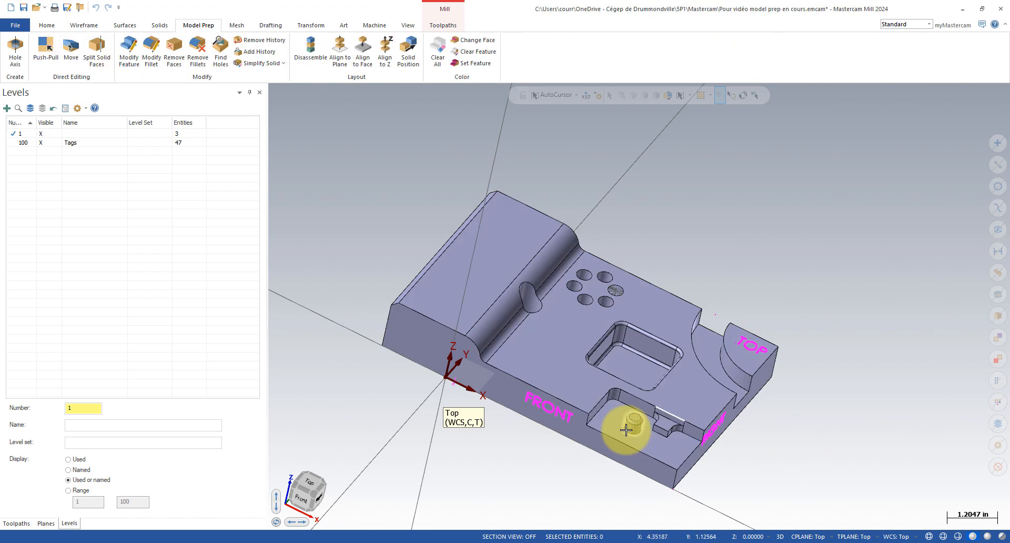
{"action": "key", "text": "alt+e"}
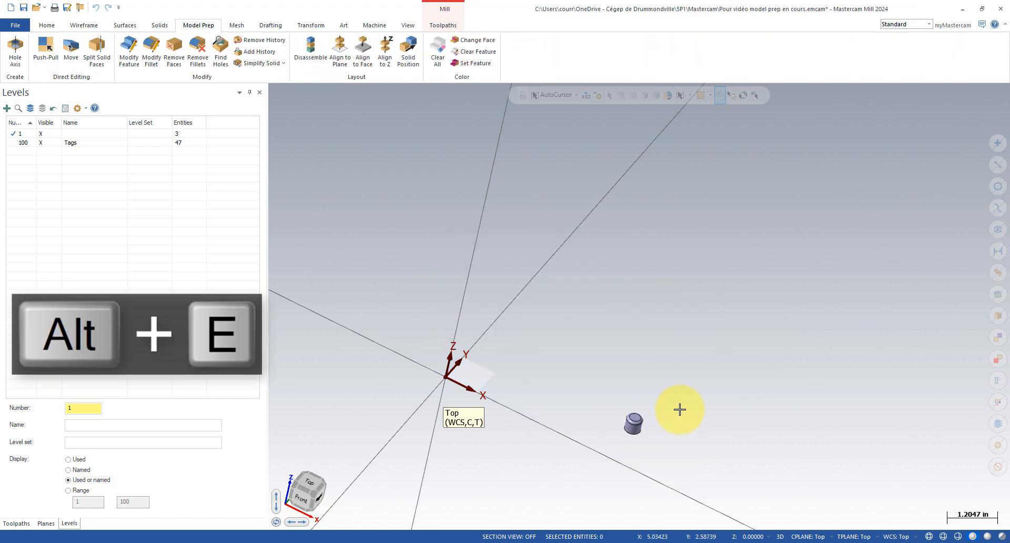
{"action": "key", "text": "alt+e"}
Step: Isolate the main block to examine it without the hole and boss bodies, and restore the full display
{"action": "left_click", "coordinate": [691, 389]}
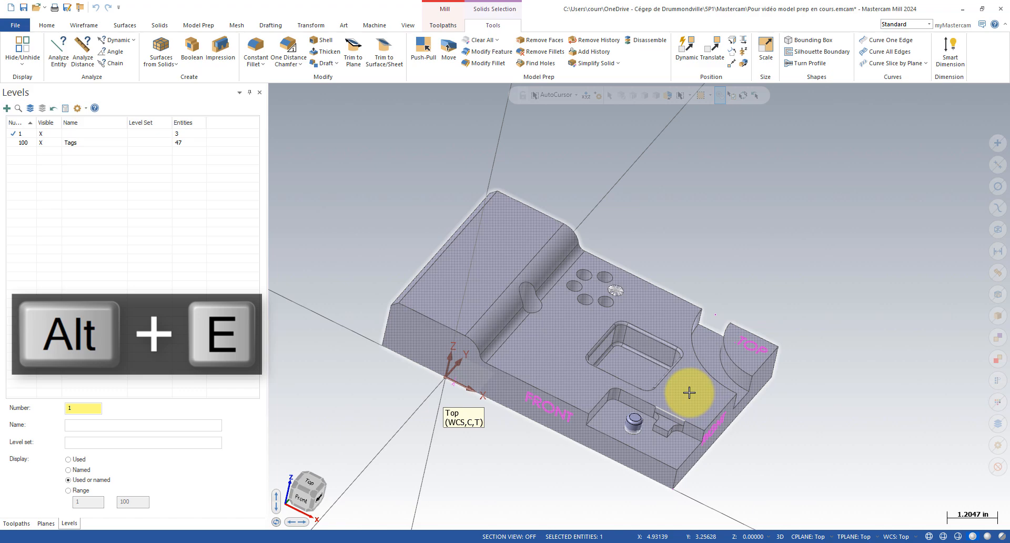
{"action": "key", "text": "alt+e"}
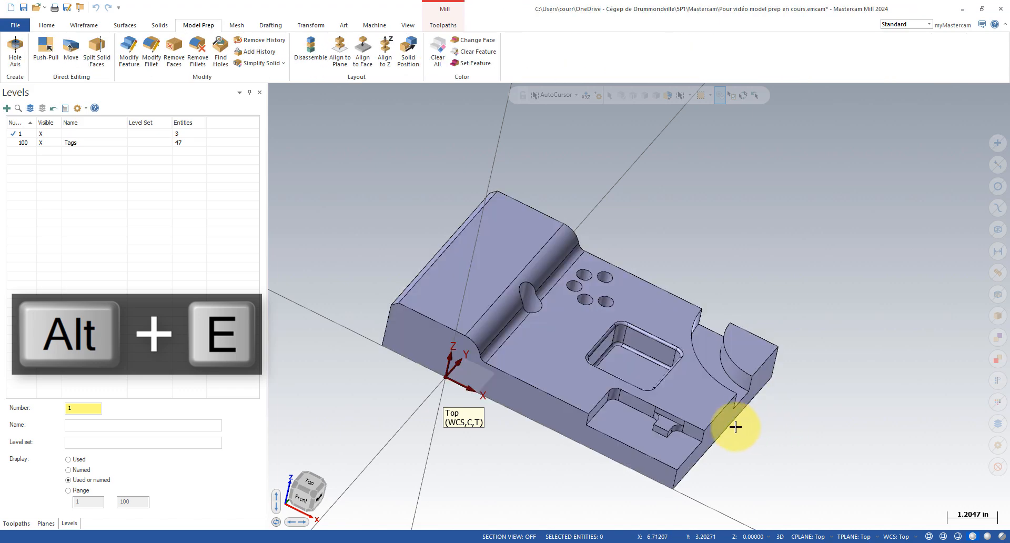
{"action": "key", "text": "alt+e"}
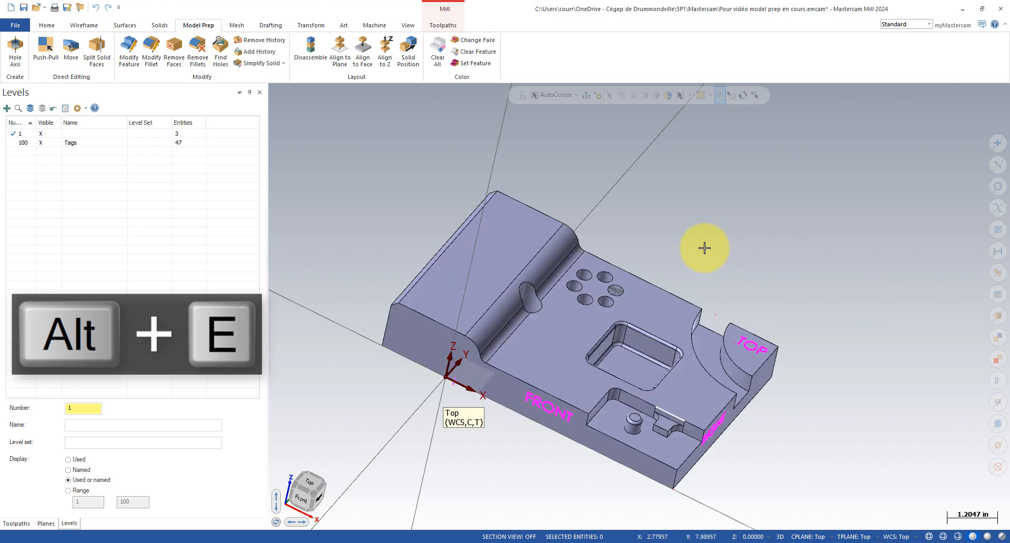
Step: Inspect the whole block from a steeper angle, and open the Toolpaths manager
{"action": "middle_click_drag", "start_coordinate": [704, 248], "coordinate": [688, 278]}
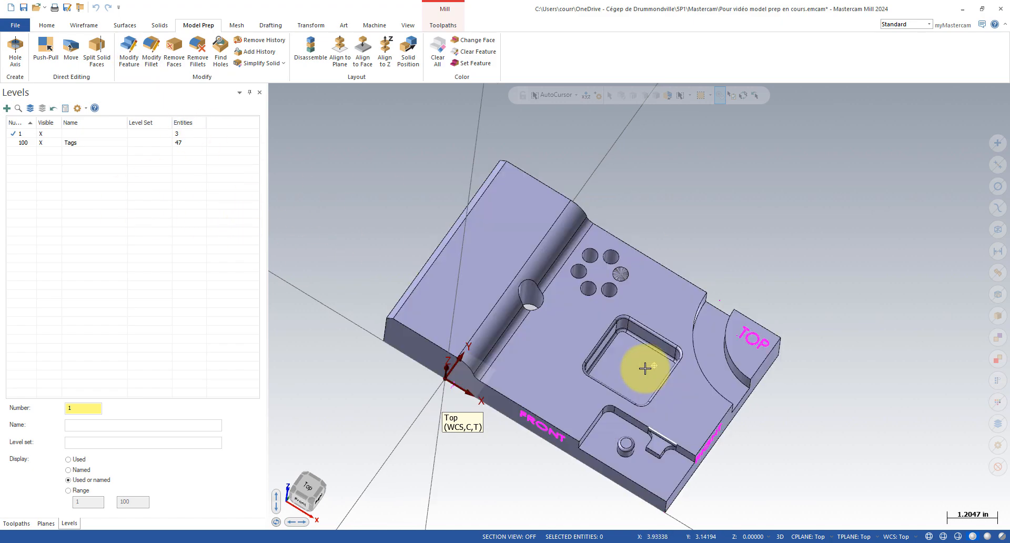
{"action": "mouse_move", "coordinate": [645, 367]}
{"action": "middle_mouse_down"}
{"action": "mouse_move", "coordinate": [613, 332]}
{"action": "mouse_move", "coordinate": [647, 386]}
{"action": "mouse_move", "coordinate": [547, 255]}
{"action": "mouse_move", "coordinate": [580, 397]}
{"action": "mouse_move", "coordinate": [550, 374]}
{"action": "mouse_move", "coordinate": [557, 390]}
{"action": "mouse_move", "coordinate": [590, 378]}
{"action": "mouse_move", "coordinate": [582, 365]}
{"action": "mouse_move", "coordinate": [652, 345]}
{"action": "mouse_move", "coordinate": [541, 345]}
{"action": "mouse_move", "coordinate": [624, 352]}
{"action": "middle_mouse_up"}
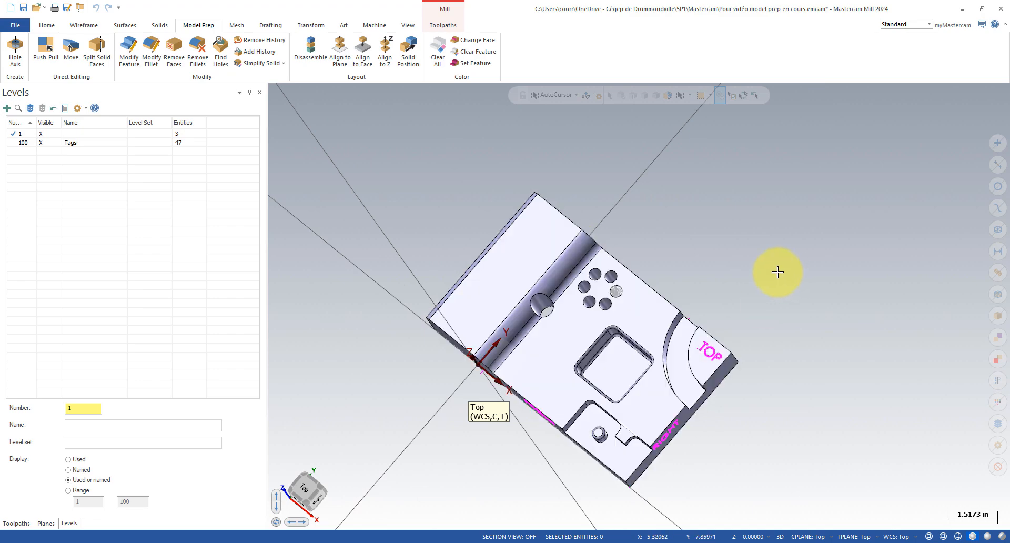
{"action": "scroll", "coordinate": [428, 353], "scroll_direction": "up", "scroll_amount": 3}
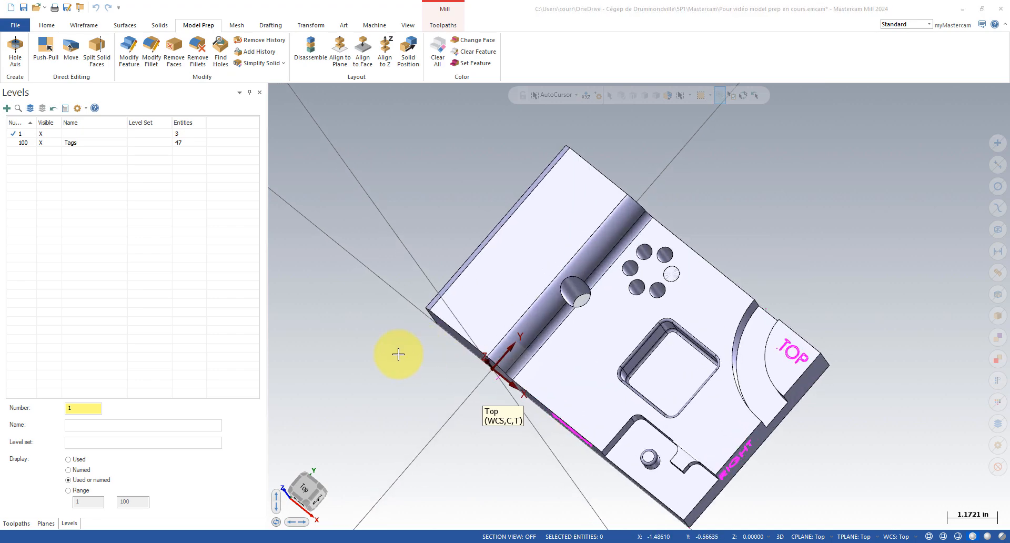
{"action": "left_click", "coordinate": [6, 522]}
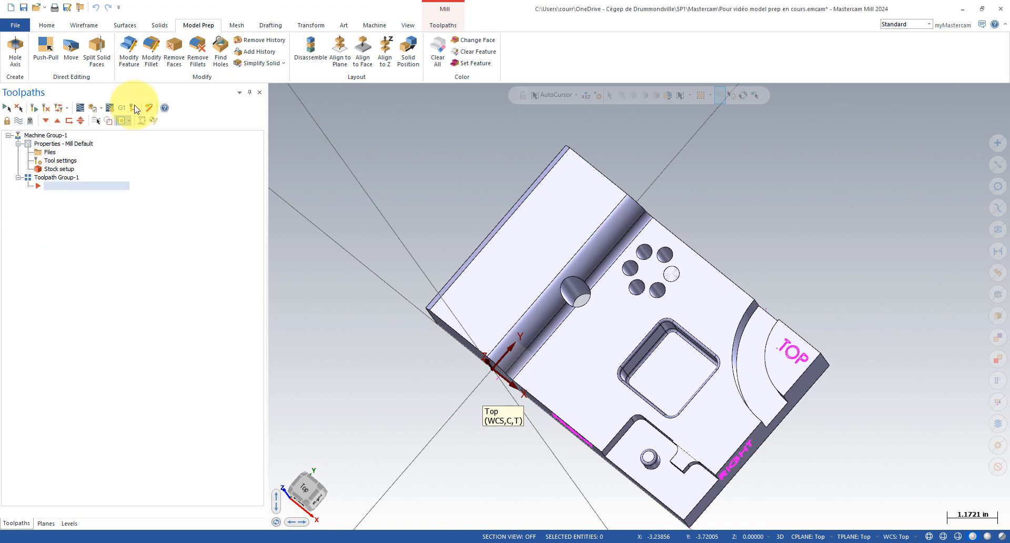
Step: Start a 3D Waterline toolpath and pick the three curved faces of the long shoulder across the block as machining geometry
{"action": "left_click", "coordinate": [441, 26]}
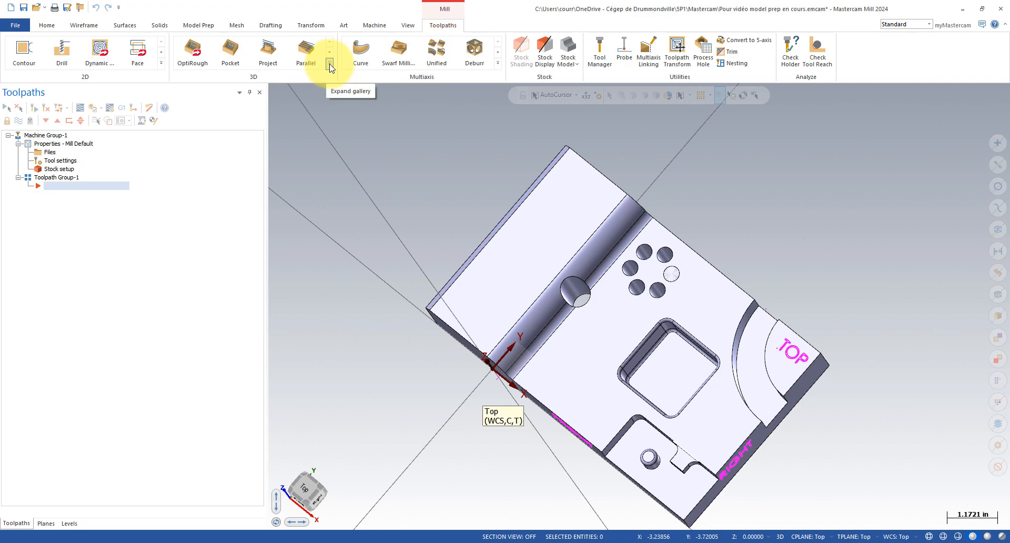
{"action": "left_click", "coordinate": [330, 63]}
{"action": "left_click", "coordinate": [227, 164]}
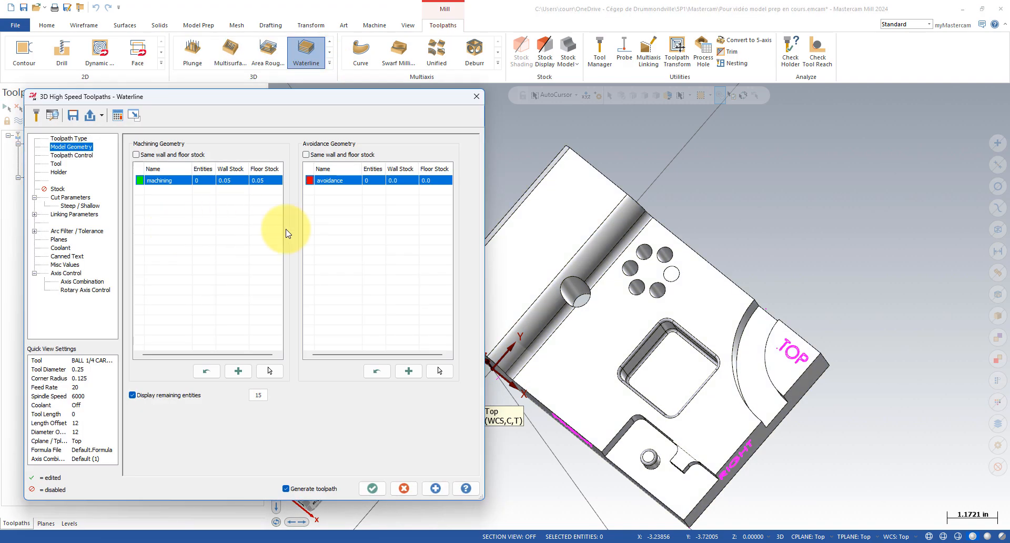
{"action": "left_click", "coordinate": [596, 249]}
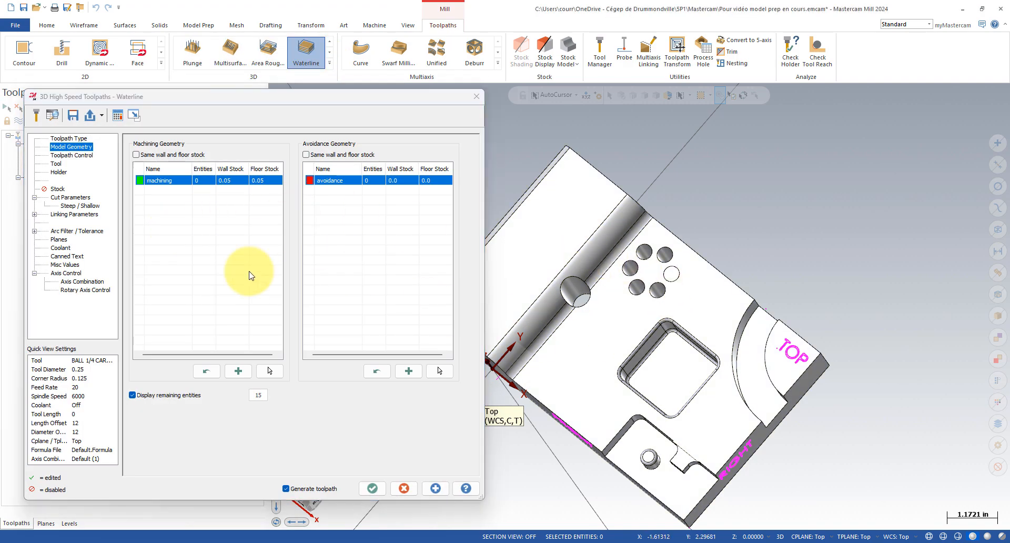
{"action": "left_click", "coordinate": [268, 371]}
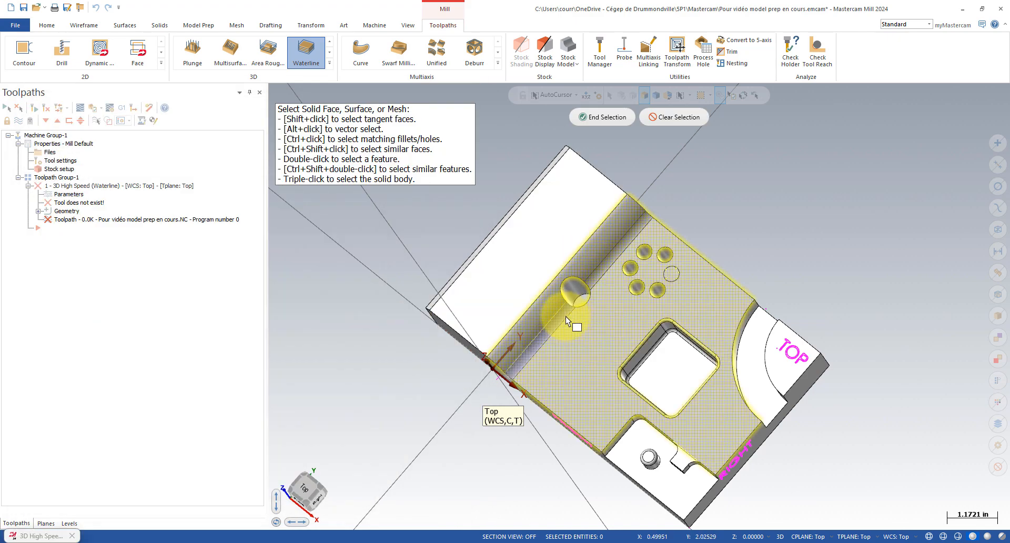
{"action": "left_click", "coordinate": [602, 117]}
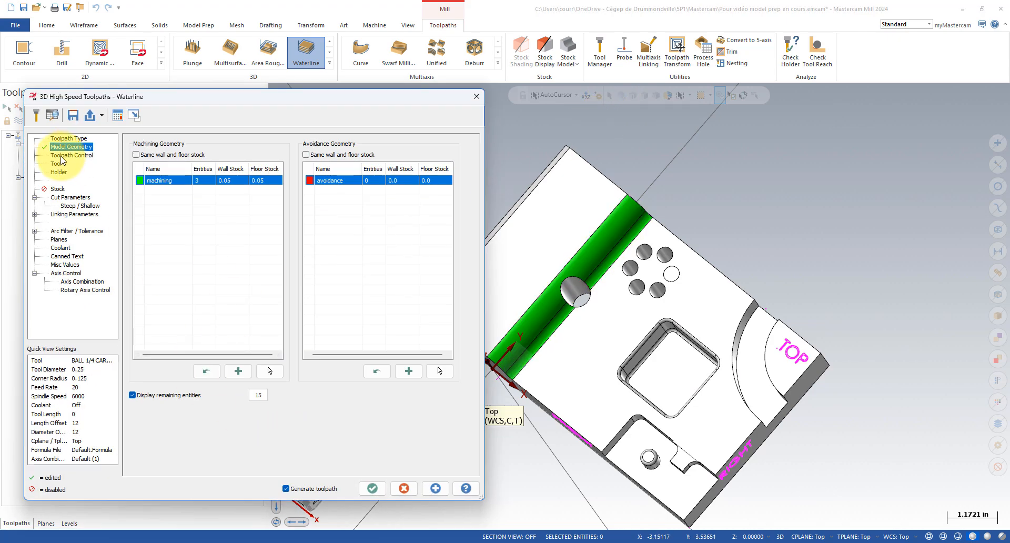
Step: Assign the 1/4 carbide ball endmill, tool 12, to the Waterline operation and generate the toolpath
{"action": "left_click", "coordinate": [72, 155]}
{"action": "left_click", "coordinate": [59, 164]}
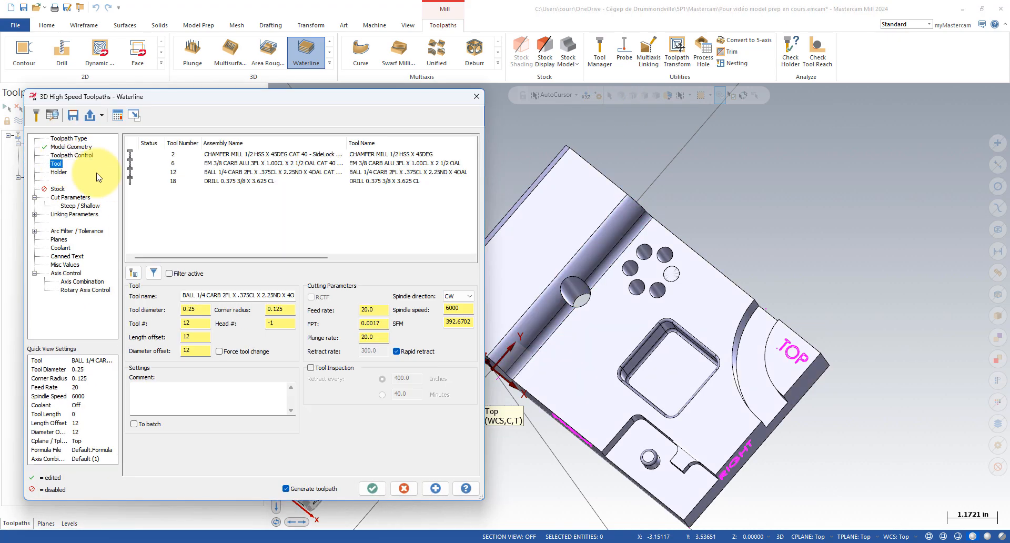
{"action": "left_click", "coordinate": [372, 488]}
Step: Examine the Waterline toolpath around the hole that interrupts the curved shoulder, and hide the toolpath display
{"action": "middle_click_drag", "start_coordinate": [406, 283], "coordinate": [699, 238]}
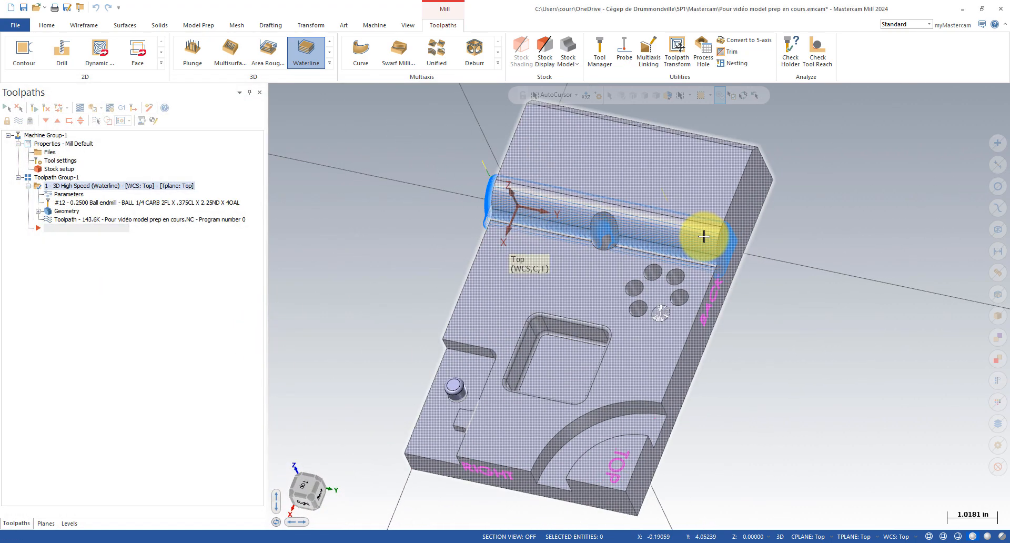
{"action": "scroll", "coordinate": [699, 238], "scroll_direction": "up", "scroll_amount": 3}
{"action": "middle_click_drag", "start_coordinate": [898, 298], "coordinate": [916, 311]}
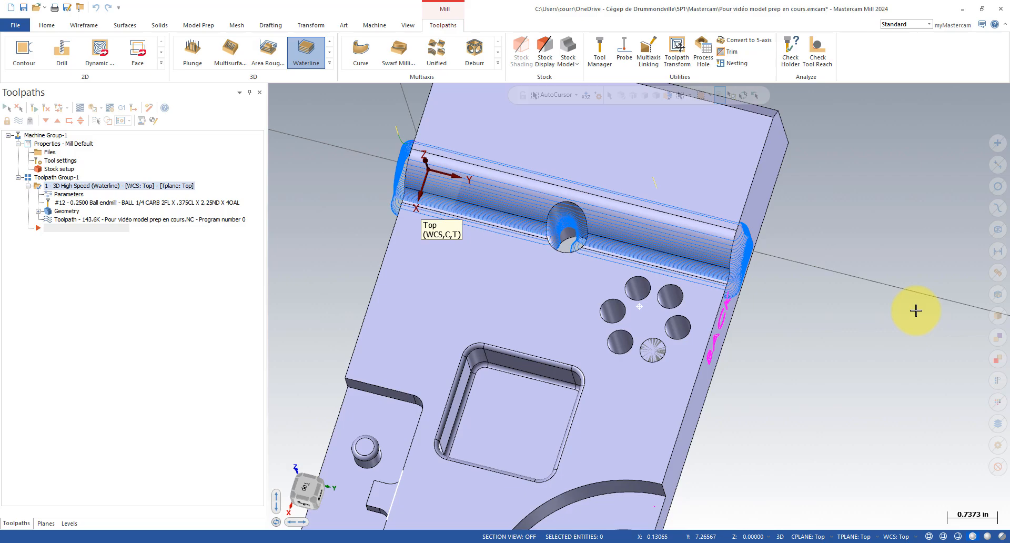
{"action": "mouse_move", "coordinate": [599, 248]}
{"action": "middle_mouse_down"}
{"action": "mouse_move", "coordinate": [839, 332]}
{"action": "mouse_move", "coordinate": [853, 286]}
{"action": "mouse_move", "coordinate": [807, 270]}
{"action": "mouse_move", "coordinate": [752, 322]}
{"action": "mouse_move", "coordinate": [805, 362]}
{"action": "mouse_move", "coordinate": [794, 337]}
{"action": "mouse_move", "coordinate": [768, 302]}
{"action": "mouse_move", "coordinate": [756, 329]}
{"action": "mouse_move", "coordinate": [792, 407]}
{"action": "mouse_move", "coordinate": [773, 298]}
{"action": "mouse_move", "coordinate": [747, 235]}
{"action": "mouse_move", "coordinate": [661, 252]}
{"action": "mouse_move", "coordinate": [691, 329]}
{"action": "mouse_move", "coordinate": [721, 289]}
{"action": "mouse_move", "coordinate": [751, 313]}
{"action": "mouse_move", "coordinate": [710, 365]}
{"action": "mouse_move", "coordinate": [772, 393]}
{"action": "mouse_move", "coordinate": [774, 408]}
{"action": "mouse_move", "coordinate": [726, 390]}
{"action": "mouse_move", "coordinate": [838, 343]}
{"action": "mouse_move", "coordinate": [808, 266]}
{"action": "middle_mouse_up"}
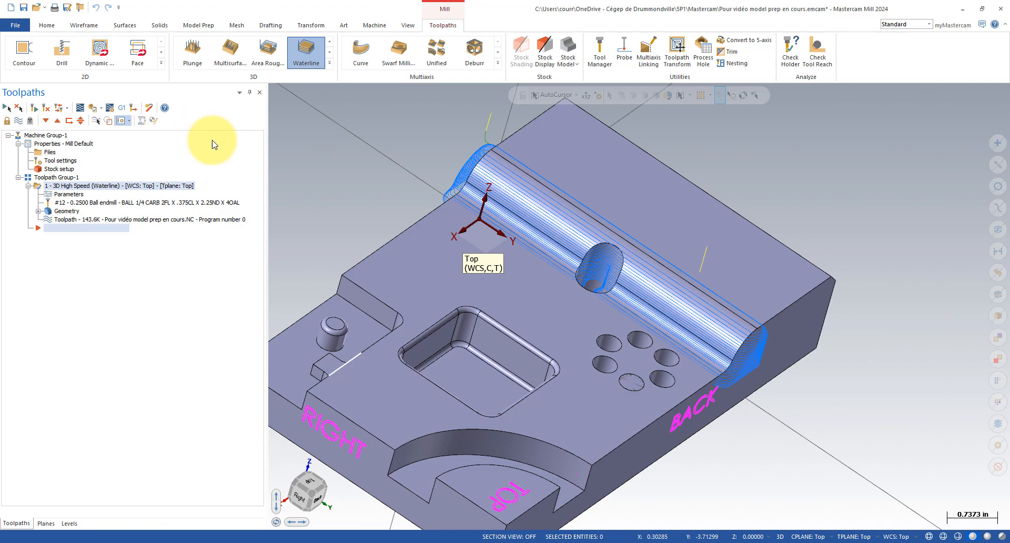
{"action": "key", "text": "super+e"}
{"action": "left_click", "coordinate": [949, 83]}
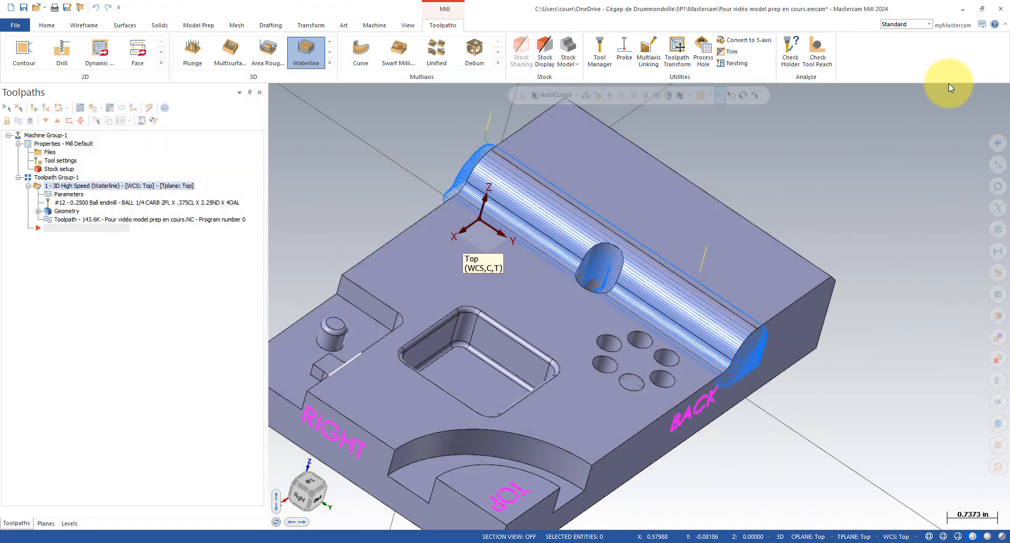
{"action": "key", "text": "alt+t"}
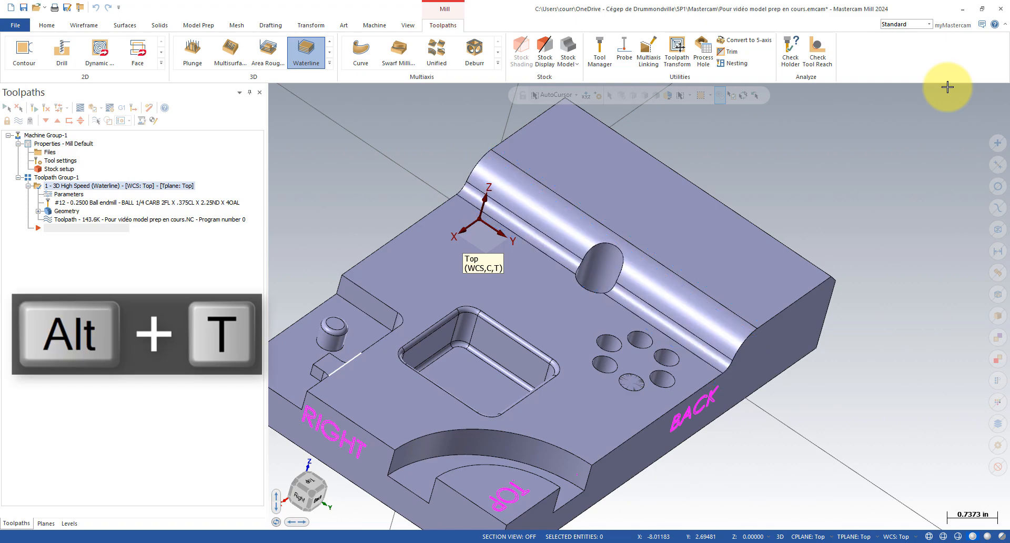
Step: Create a body filling the hole in the curved shoulder using Modify Feature with the Create body type
{"action": "mouse_move", "coordinate": [602, 205]}
{"action": "middle_mouse_down"}
{"action": "mouse_move", "coordinate": [593, 277]}
{"action": "mouse_move", "coordinate": [665, 343]}
{"action": "mouse_move", "coordinate": [590, 289]}
{"action": "middle_mouse_up"}
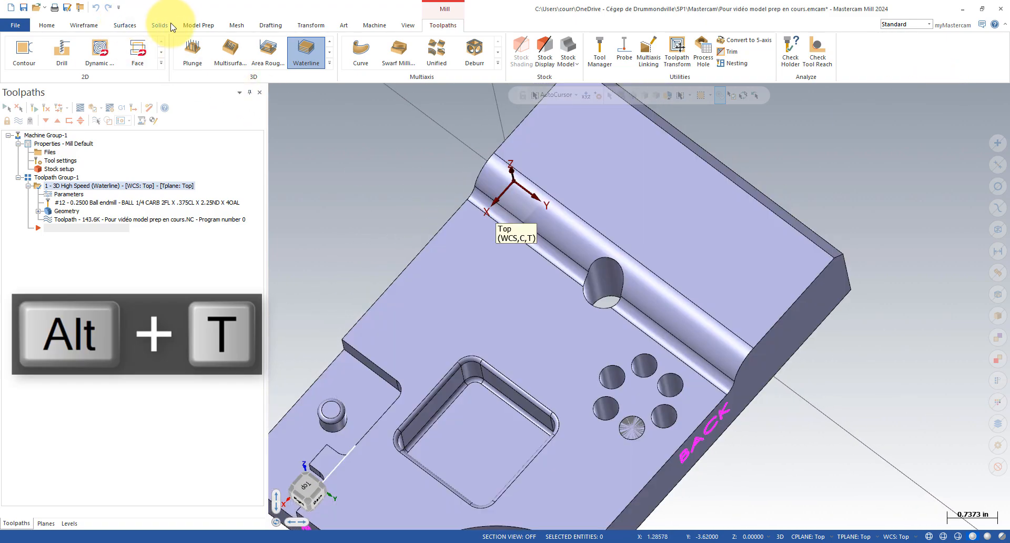
{"action": "left_click", "coordinate": [199, 24]}
{"action": "left_click", "coordinate": [132, 53]}
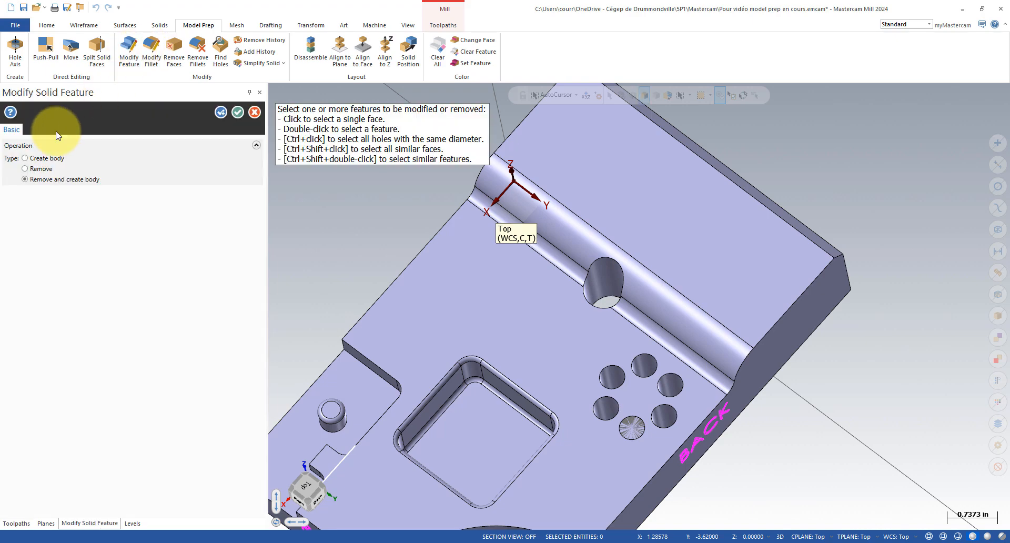
{"action": "left_click", "coordinate": [46, 159]}
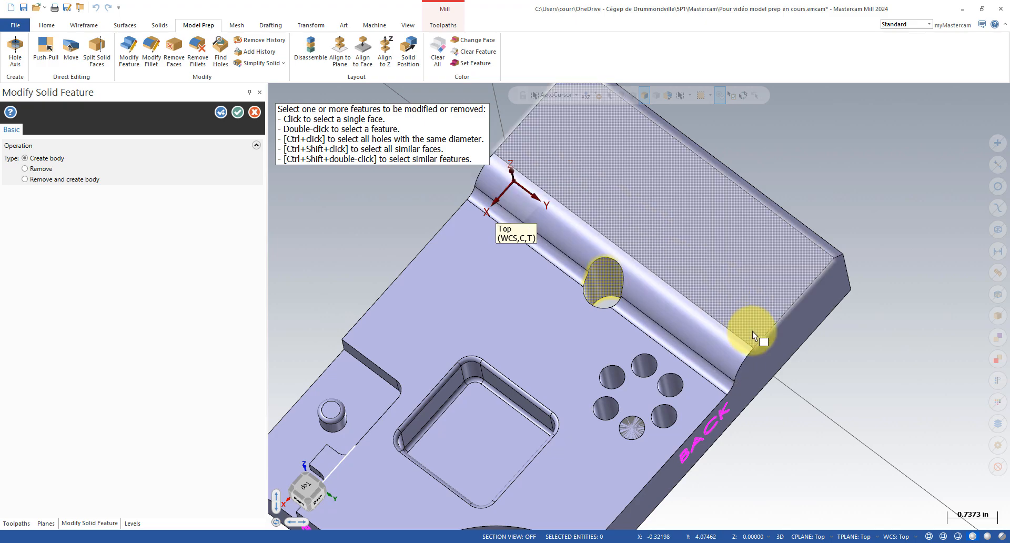
{"action": "left_click", "coordinate": [231, 112]}
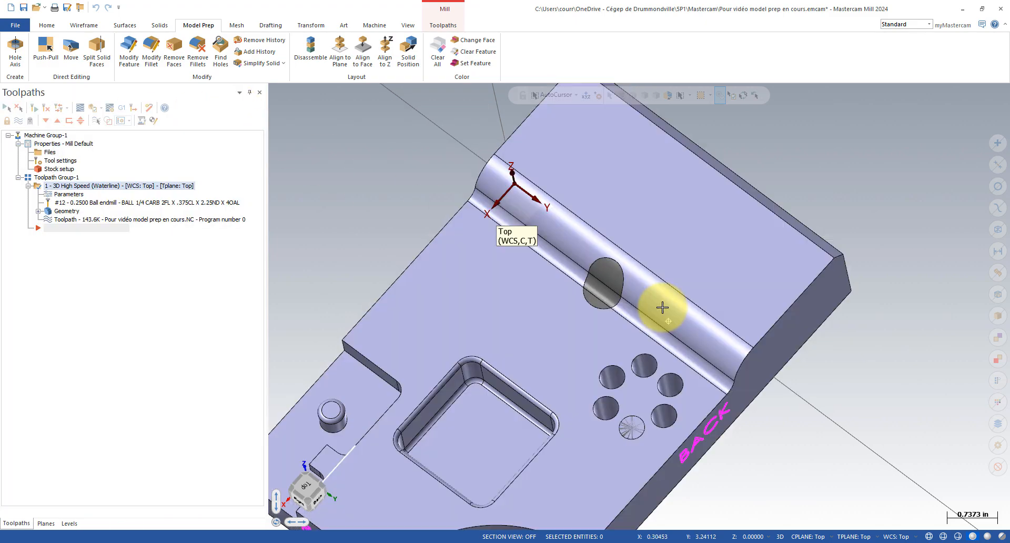
{"action": "middle_click_drag", "start_coordinate": [660, 304], "coordinate": [667, 232]}
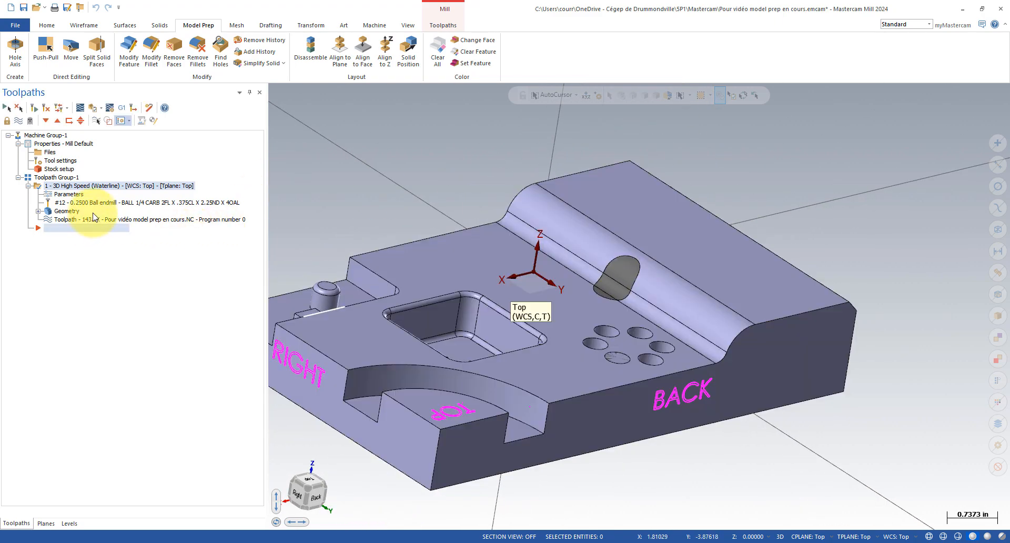
Step: Add the faces of the hole's filler body to the Waterline operation's machining geometry and regenerate the toolpath
{"action": "left_click", "coordinate": [75, 198]}
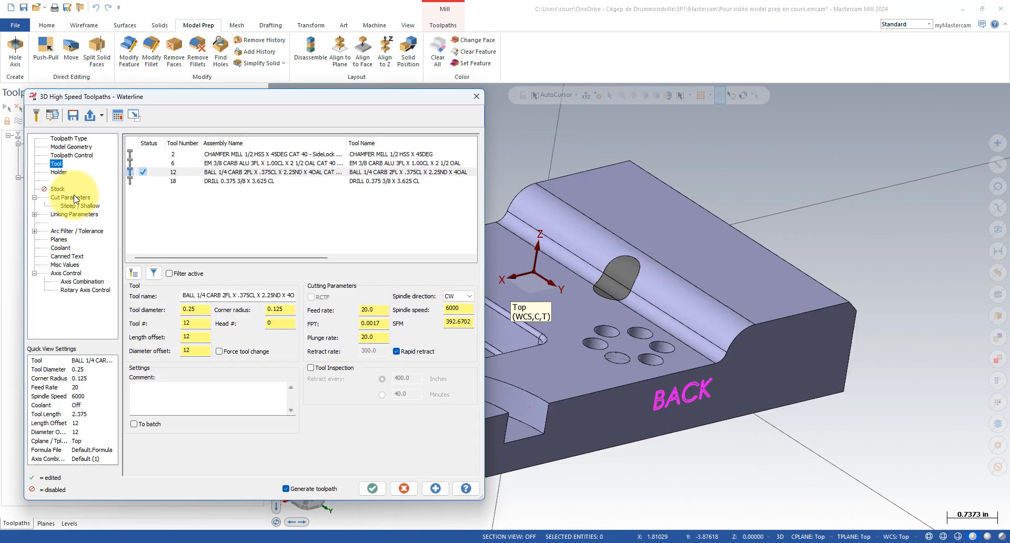
{"action": "left_click", "coordinate": [72, 155]}
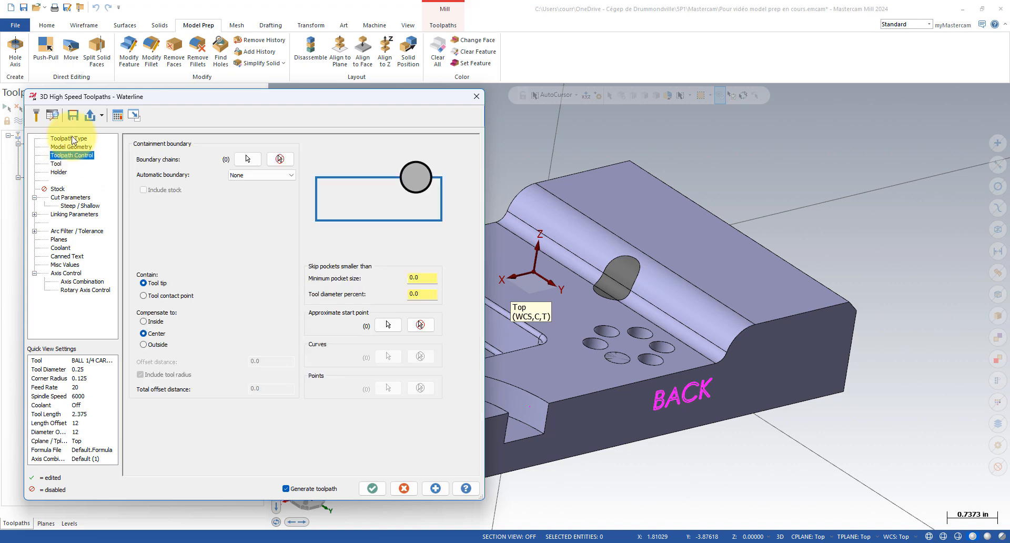
{"action": "left_click", "coordinate": [71, 146]}
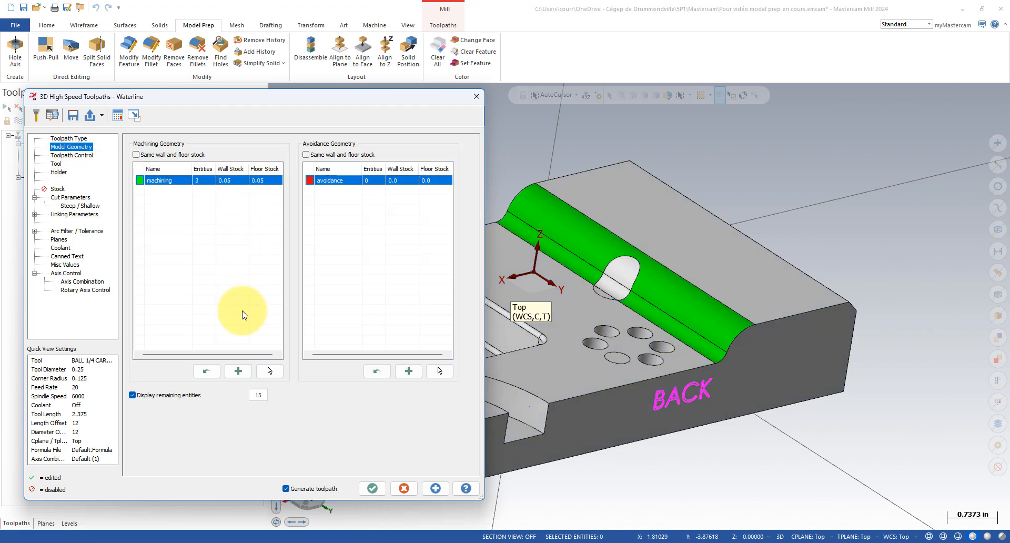
{"action": "left_click", "coordinate": [280, 376]}
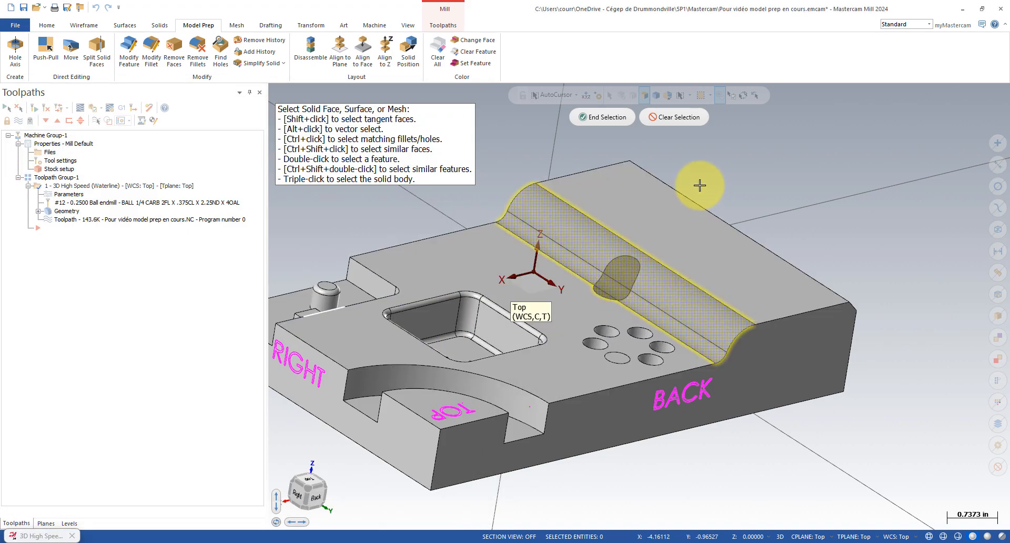
{"action": "left_click", "coordinate": [624, 122]}
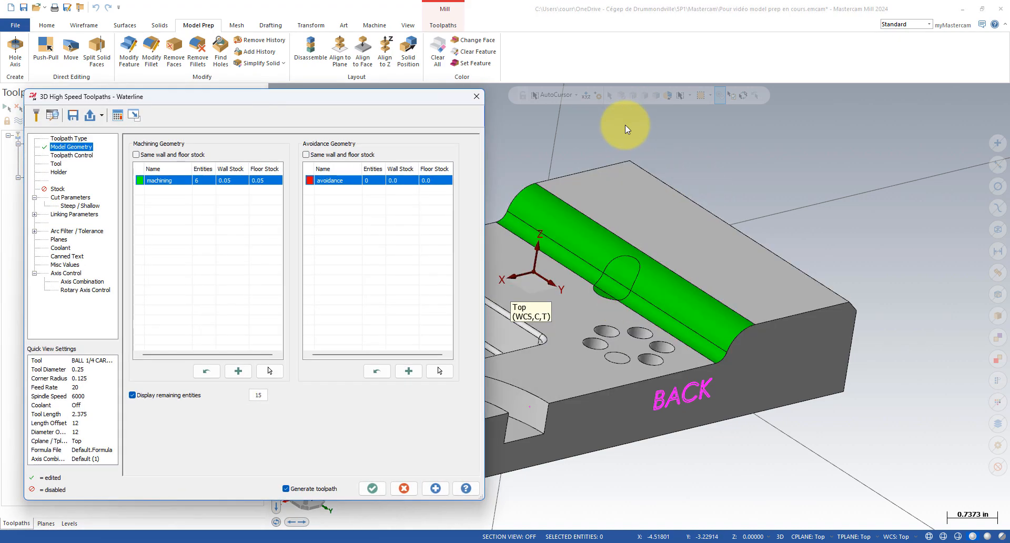
{"action": "left_click", "coordinate": [372, 487]}
Step: Display the regenerated Waterline toolpath and examine its passes across the plugged hole from several angles
{"action": "middle_click_drag", "start_coordinate": [291, 388], "coordinate": [249, 325]}
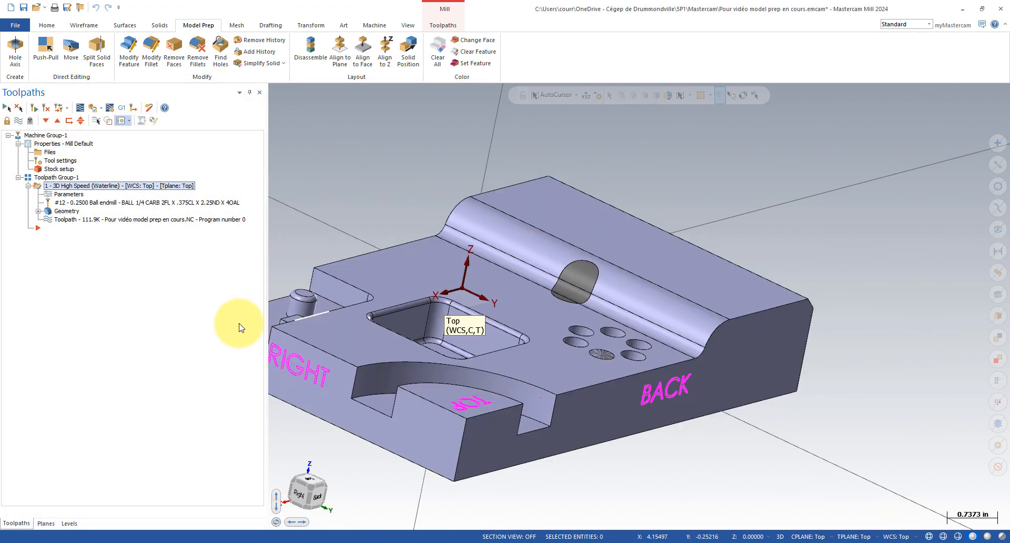
{"action": "key", "text": "alt+t"}
{"action": "double_click", "coordinate": [68, 219]}
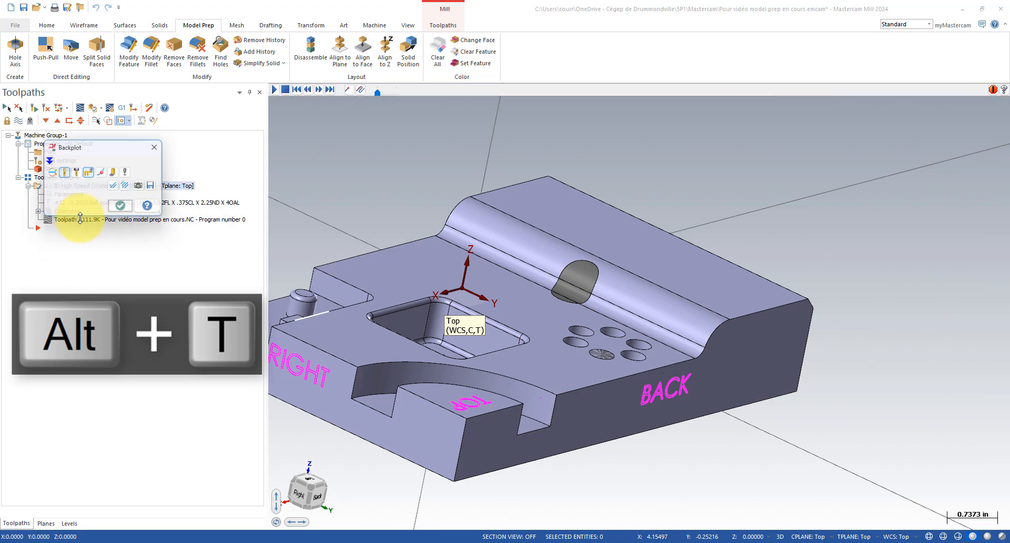
{"action": "left_click", "coordinate": [158, 148]}
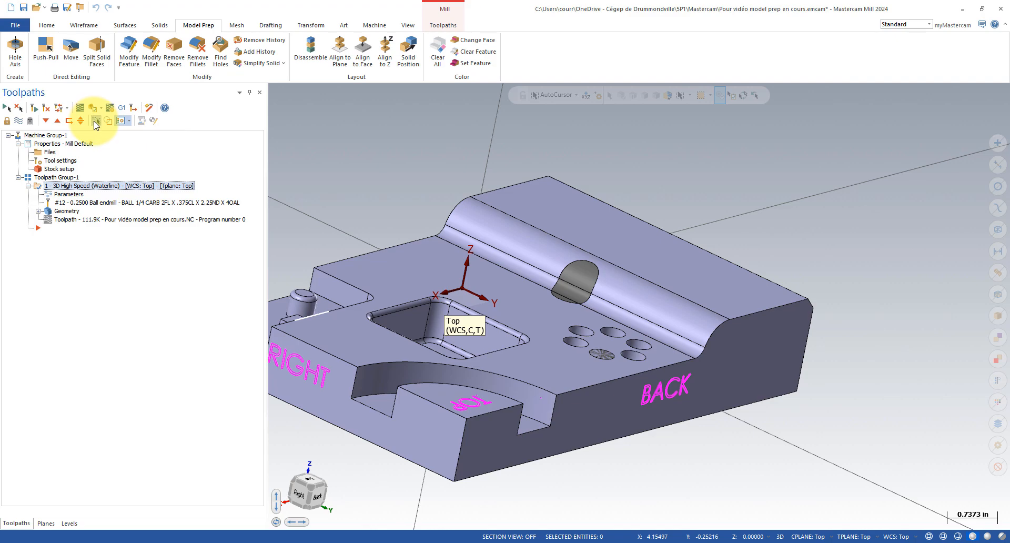
{"action": "key", "text": "alt+t"}
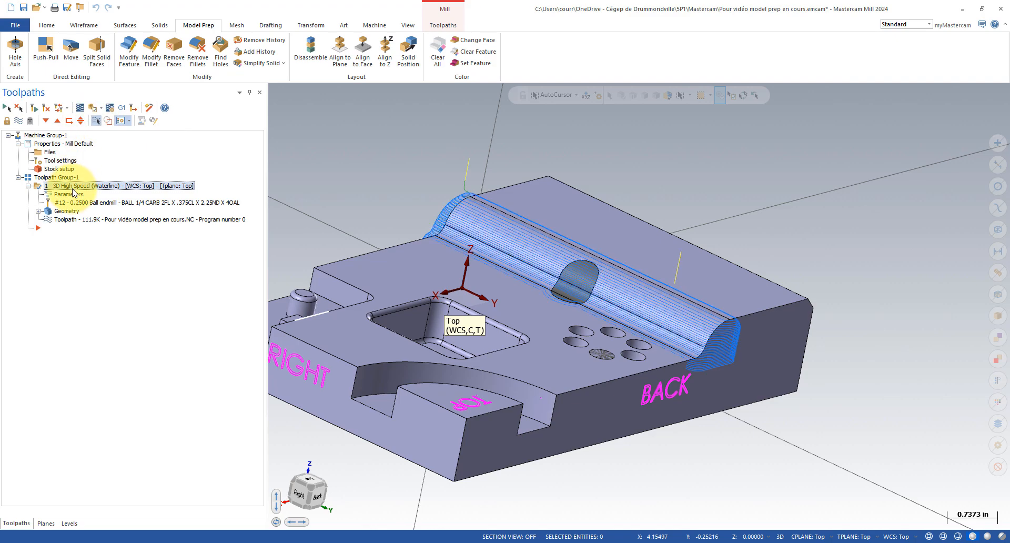
{"action": "middle_click_drag", "start_coordinate": [486, 250], "coordinate": [471, 287]}
{"action": "scroll", "coordinate": [483, 299], "scroll_direction": "up", "scroll_amount": 2}
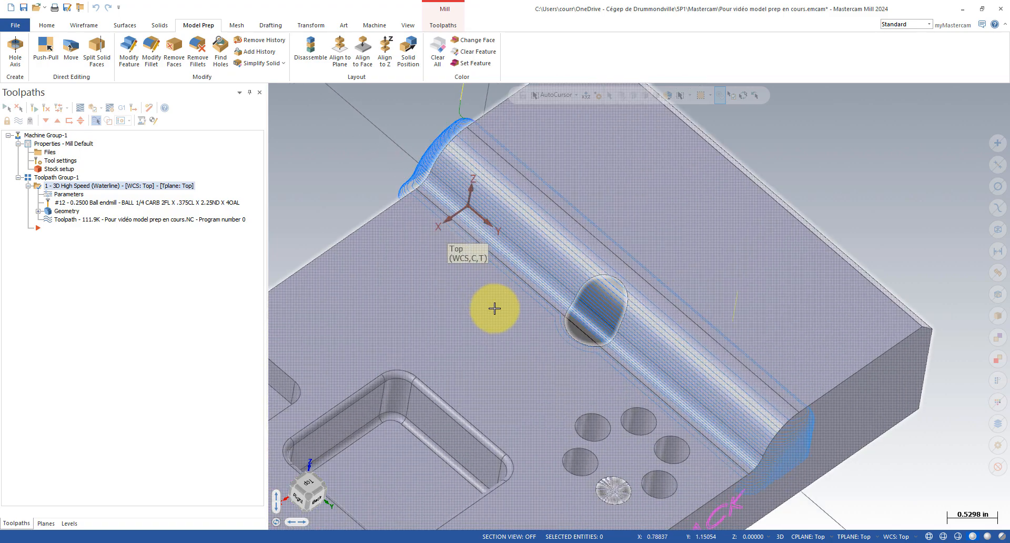
{"action": "mouse_move", "coordinate": [823, 146]}
{"action": "middle_mouse_down"}
{"action": "mouse_move", "coordinate": [973, 129]}
{"action": "mouse_move", "coordinate": [877, 101]}
{"action": "mouse_move", "coordinate": [861, 119]}
{"action": "mouse_move", "coordinate": [870, 140]}
{"action": "mouse_move", "coordinate": [837, 151]}
{"action": "middle_mouse_up"}
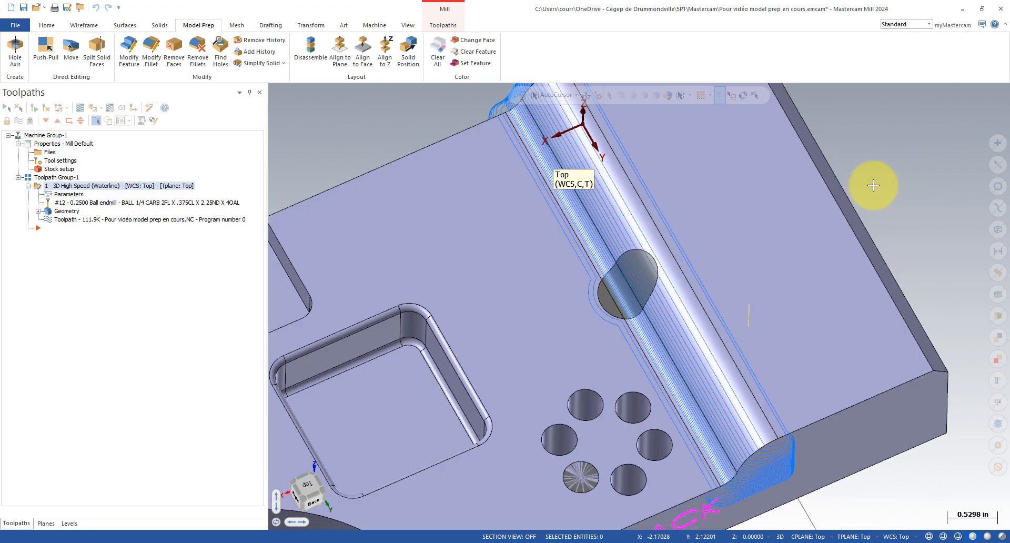
{"action": "middle_click_drag", "start_coordinate": [876, 184], "coordinate": [911, 157]}
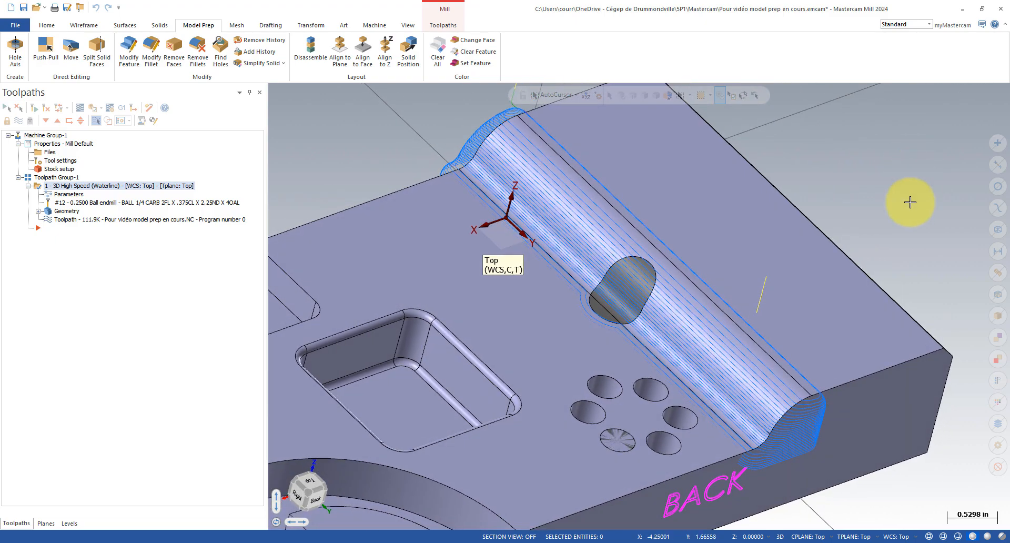
{"action": "mouse_move", "coordinate": [900, 187]}
{"action": "middle_mouse_down"}
{"action": "mouse_move", "coordinate": [909, 165]}
{"action": "mouse_move", "coordinate": [909, 186]}
{"action": "middle_mouse_up"}
{"action": "scroll", "coordinate": [902, 191], "scroll_direction": "down", "scroll_amount": 3}
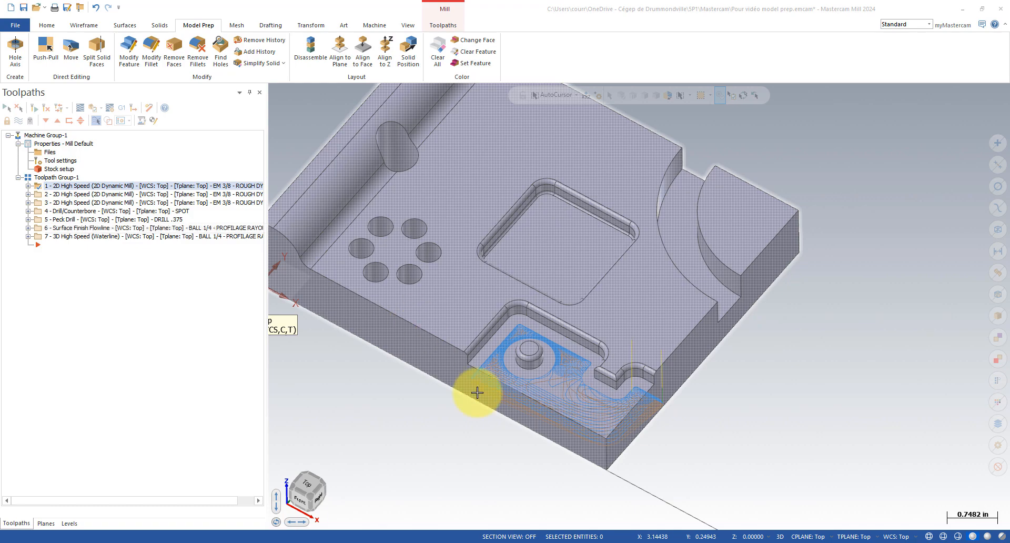
Step: Select the round boss in the open corner pocket and reposition it on the pocket floor with the Move tool
{"action": "middle_click_drag", "start_coordinate": [674, 390], "coordinate": [684, 404]}
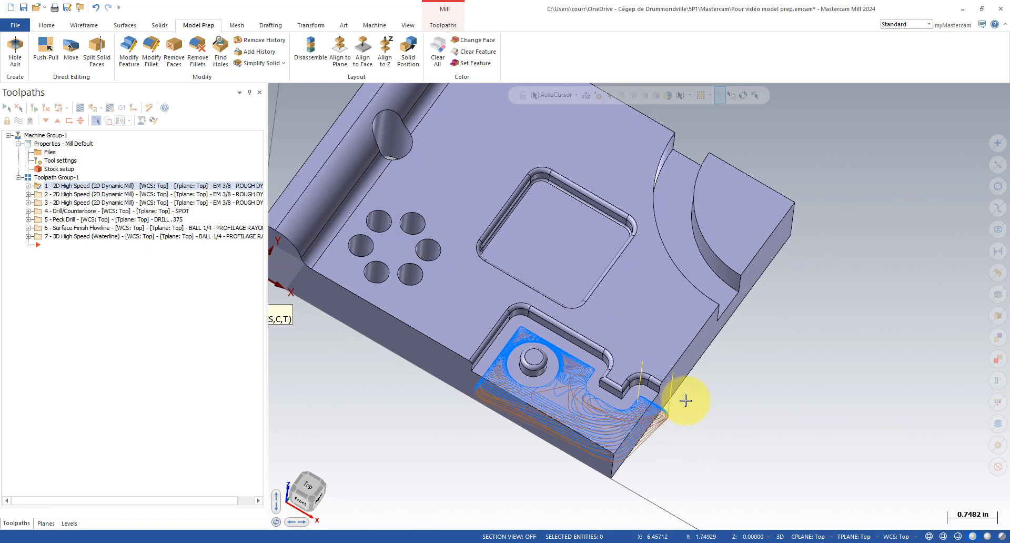
{"action": "left_click", "coordinate": [68, 50]}
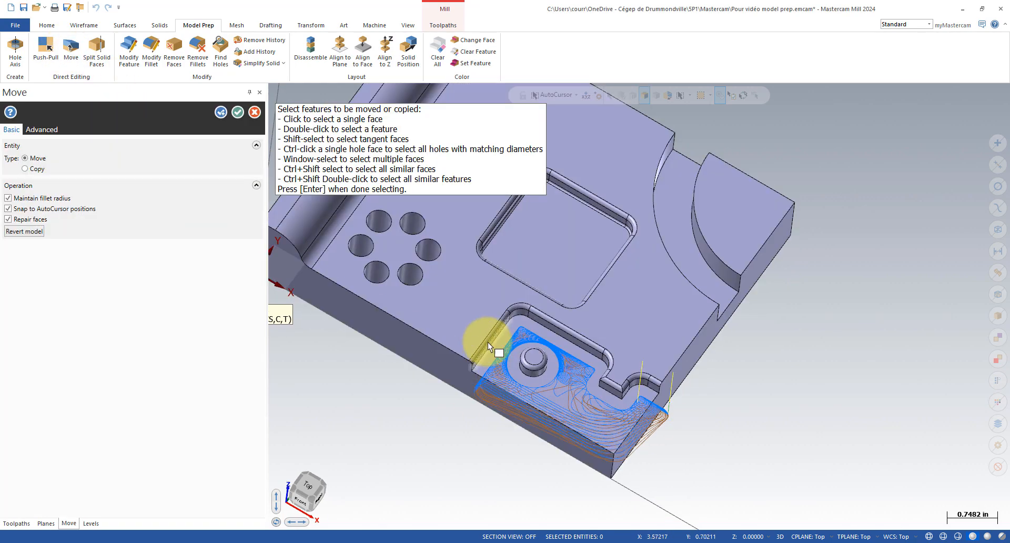
{"action": "middle_click_drag", "start_coordinate": [387, 379], "coordinate": [381, 370]}
{"action": "left_click_drag", "start_coordinate": [375, 368], "coordinate": [555, 430]}
{"action": "middle_click_drag", "start_coordinate": [550, 402], "coordinate": [590, 353]}
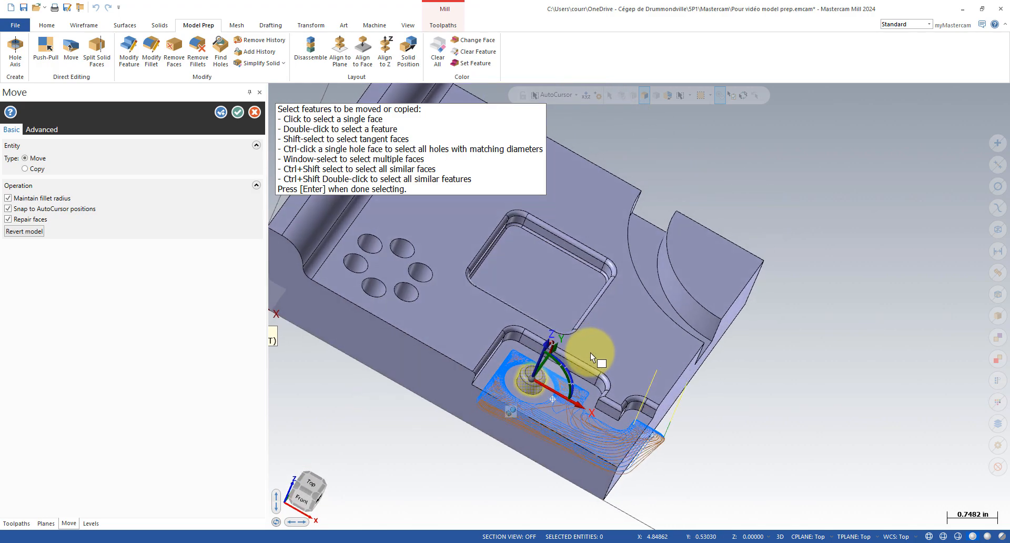
{"action": "left_click", "coordinate": [556, 391]}
{"action": "left_click", "coordinate": [555, 385]}
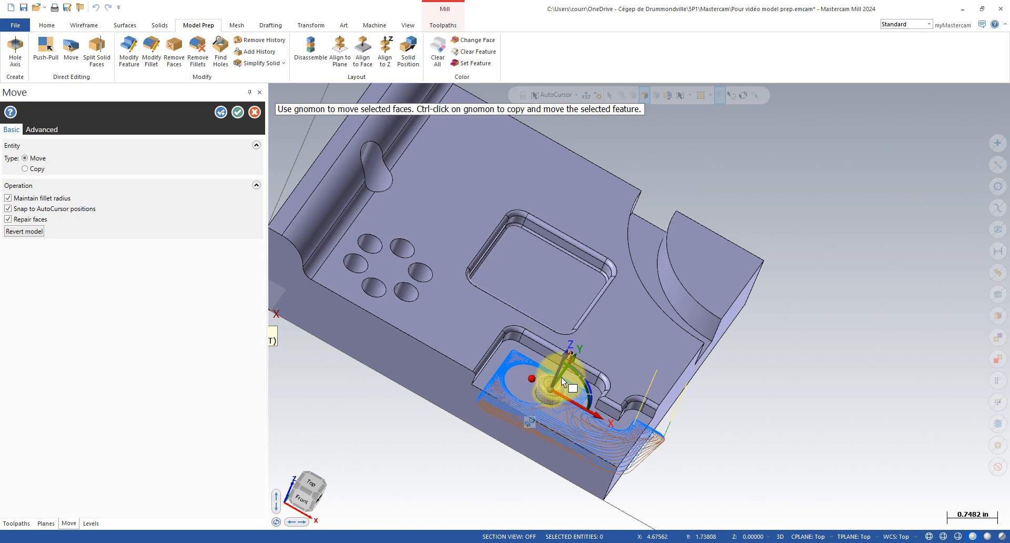
{"action": "left_click", "coordinate": [560, 378]}
{"action": "left_click", "coordinate": [544, 398]}
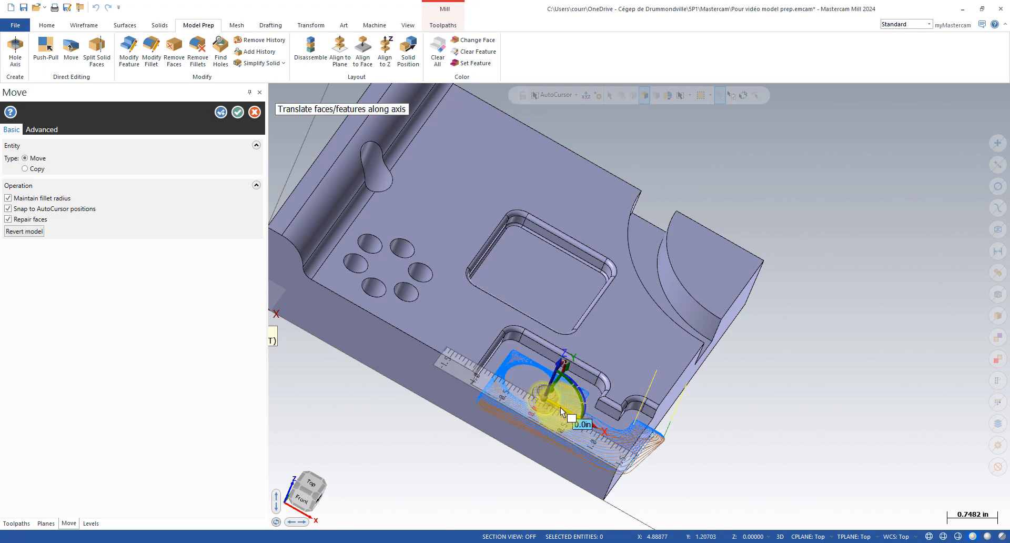
Step: Shift the round boss about -0.5 in along the X axis and accept the move
{"action": "left_click", "coordinate": [560, 407]}
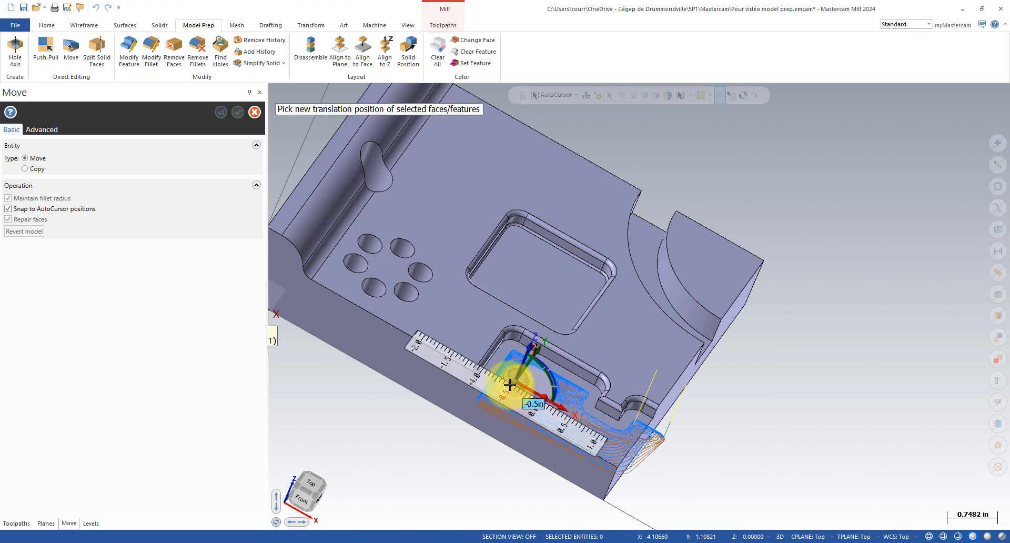
{"action": "left_click", "coordinate": [517, 408]}
{"action": "middle_click_drag", "start_coordinate": [397, 430], "coordinate": [379, 456]}
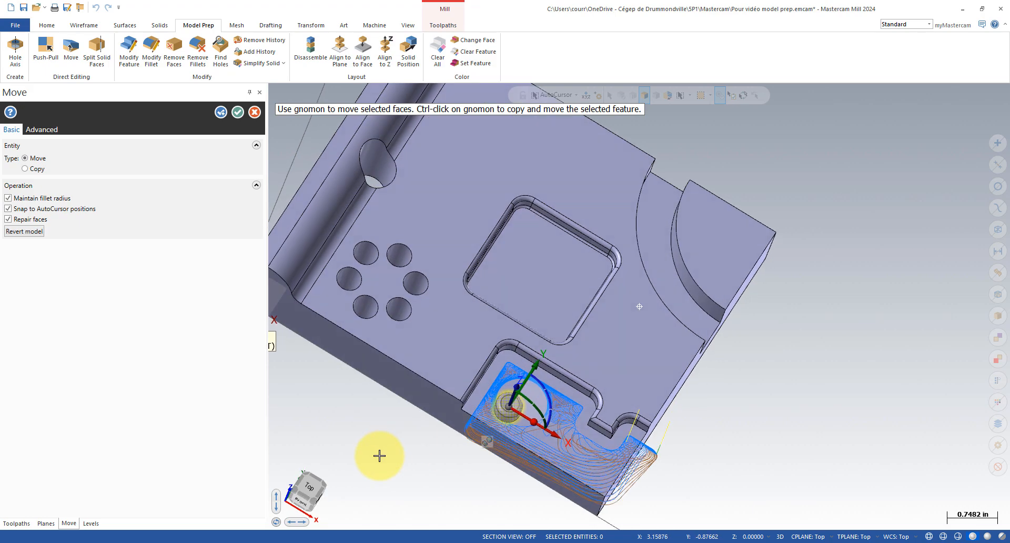
{"action": "left_click", "coordinate": [238, 114]}
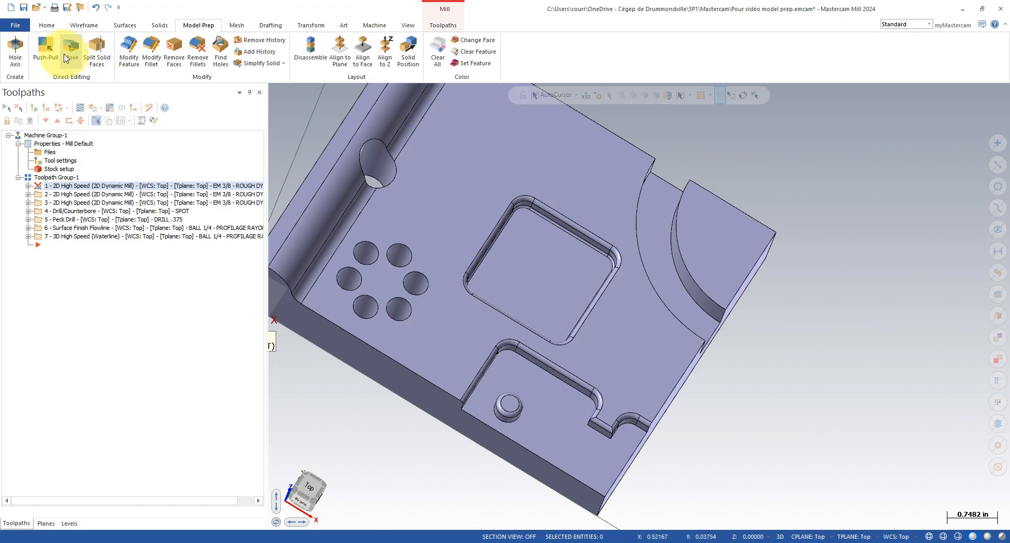
Step: Lower the open corner pocket's floor face with Push-Pull to deepen the pocket around the boss
{"action": "left_click", "coordinate": [45, 47]}
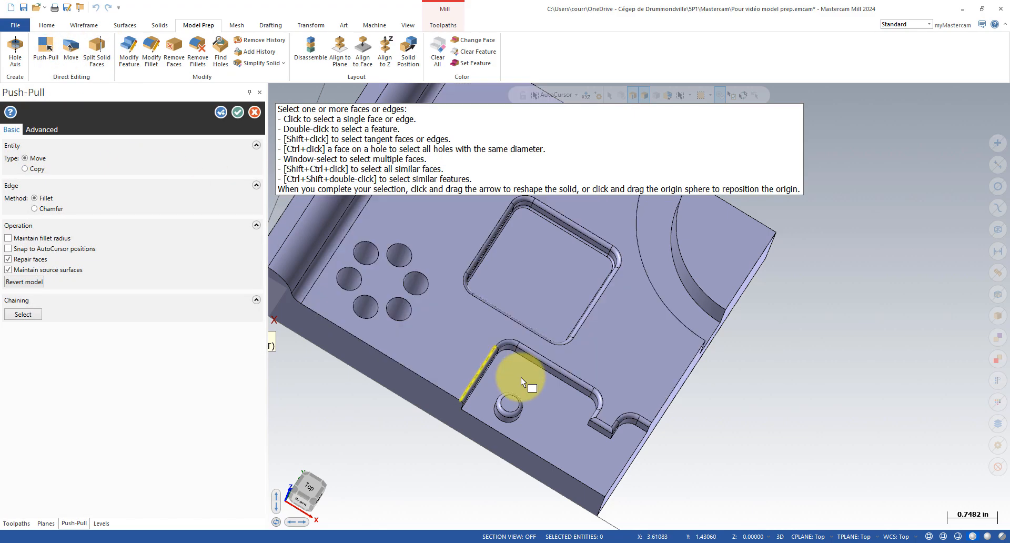
{"action": "left_click", "coordinate": [558, 408]}
{"action": "mouse_move", "coordinate": [559, 410]}
{"action": "middle_mouse_down"}
{"action": "mouse_move", "coordinate": [573, 380]}
{"action": "mouse_move", "coordinate": [558, 400]}
{"action": "middle_mouse_up"}
{"action": "left_click_drag", "start_coordinate": [557, 400], "coordinate": [557, 428]}
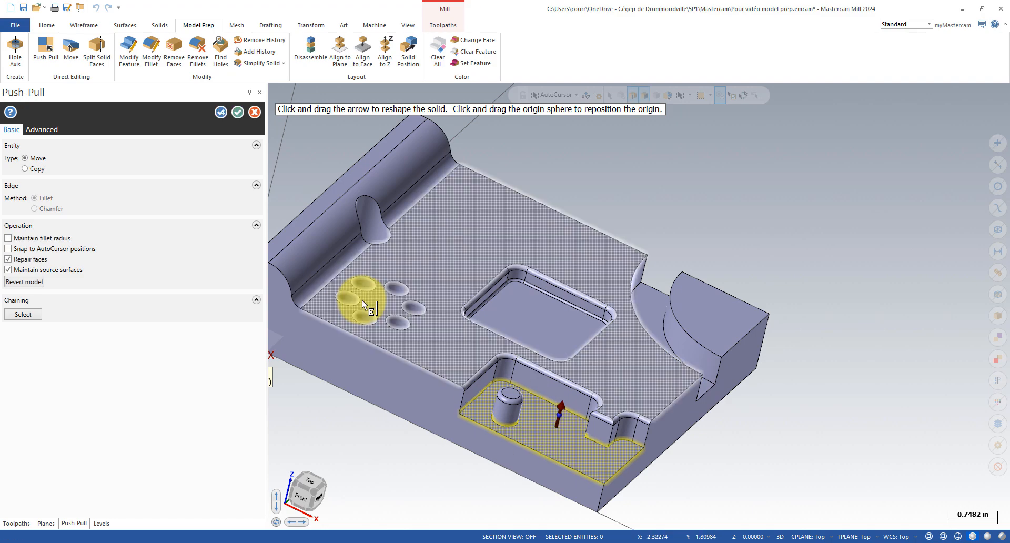
{"action": "left_click", "coordinate": [238, 112]}
Step: Regenerate all dirty operations and examine the updated toolpath around the moved boss and deepened pocket floor
{"action": "middle_click_drag", "start_coordinate": [345, 238], "coordinate": [301, 300]}
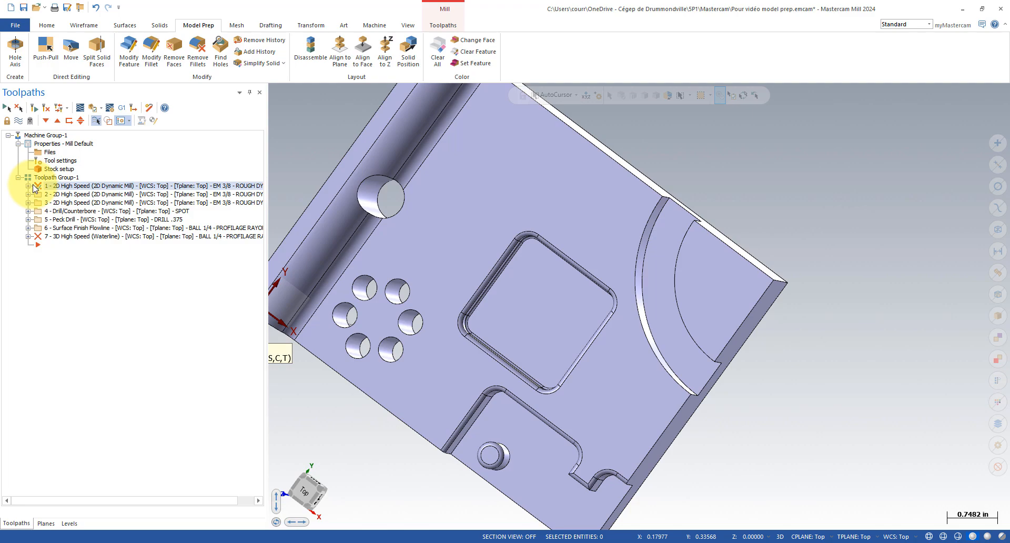
{"action": "middle_click_drag", "start_coordinate": [413, 337], "coordinate": [435, 338]}
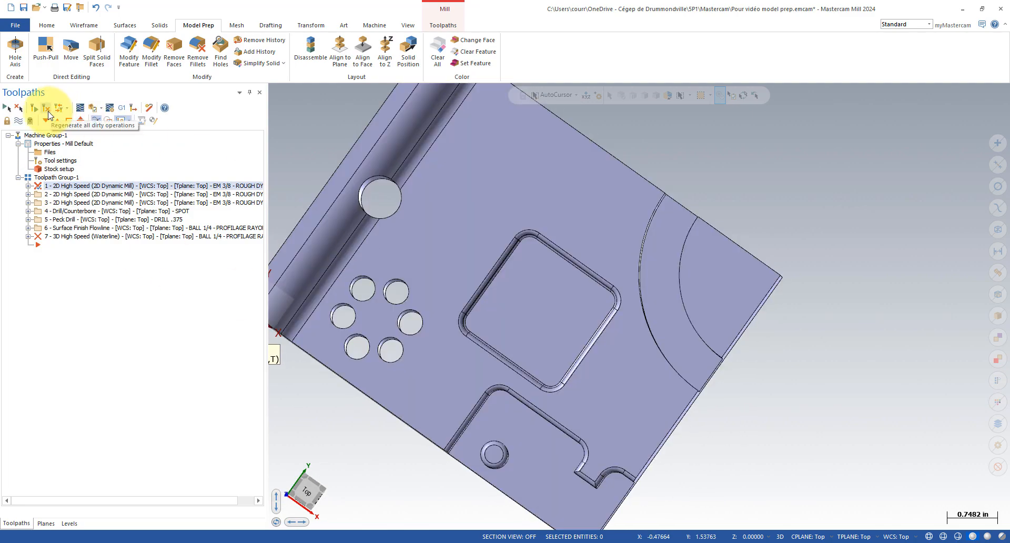
{"action": "left_click", "coordinate": [47, 111]}
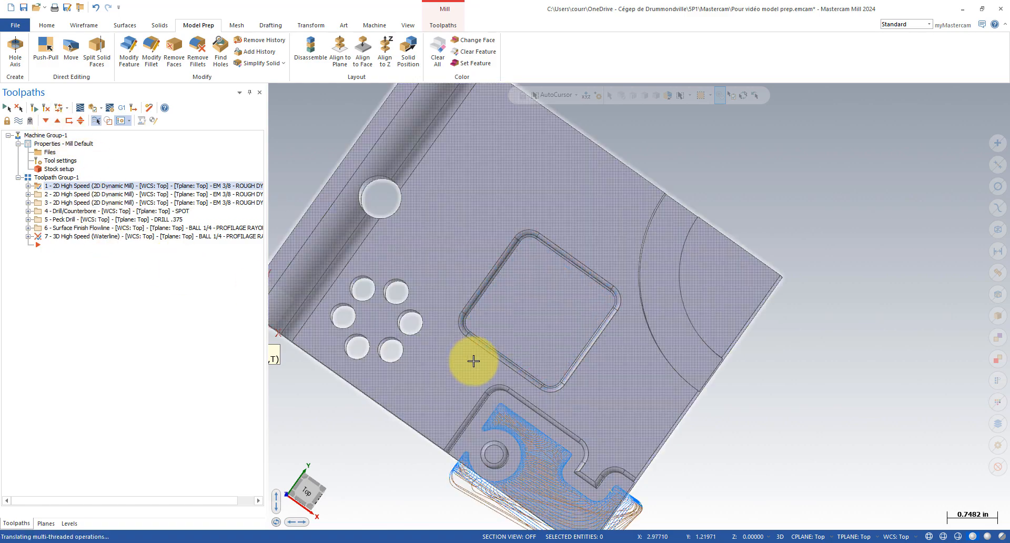
{"action": "middle_click_drag", "start_coordinate": [473, 360], "coordinate": [441, 454]}
{"action": "scroll", "coordinate": [440, 454], "scroll_direction": "up", "scroll_amount": 2}
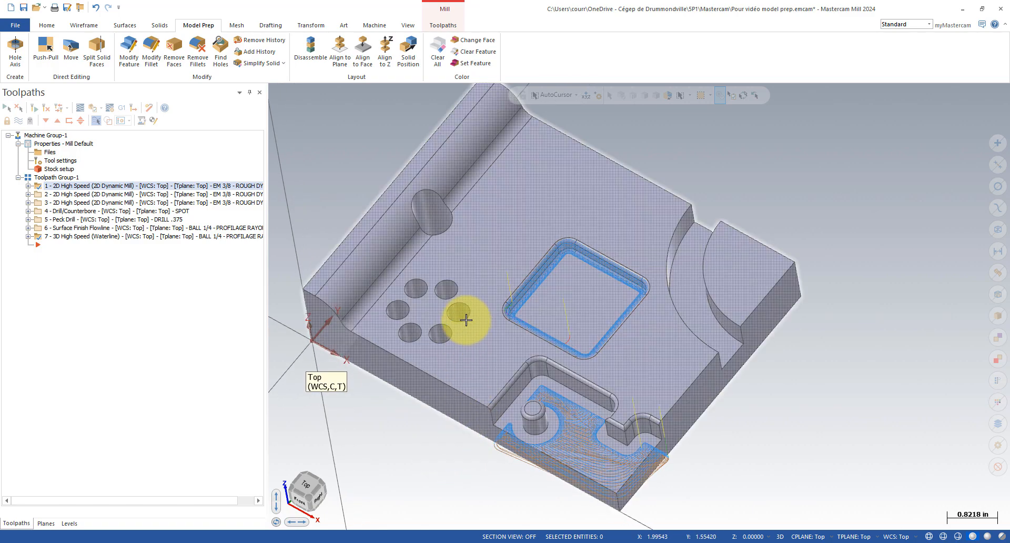
{"action": "middle_click_drag", "start_coordinate": [461, 315], "coordinate": [534, 397]}
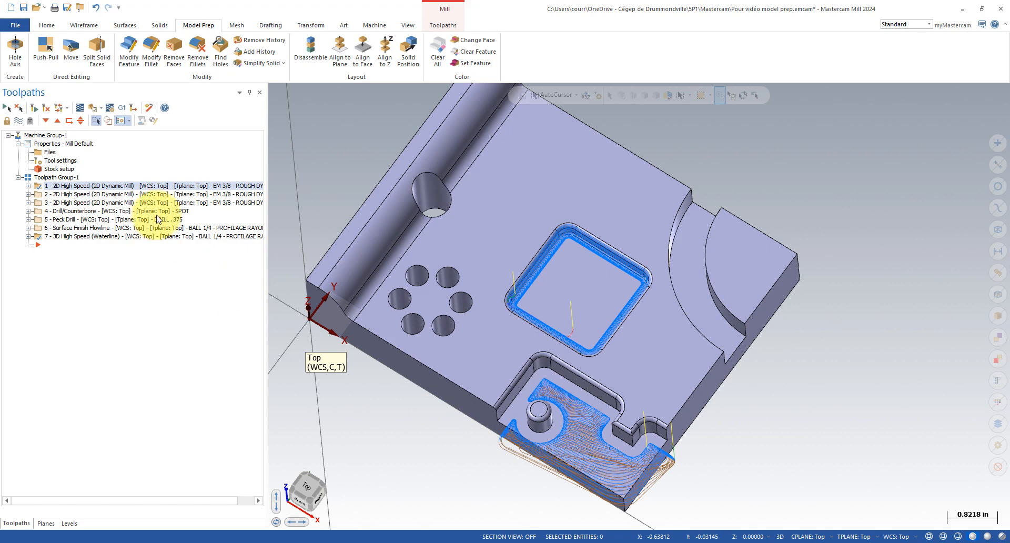
{"action": "mouse_move", "coordinate": [708, 419]}
{"action": "middle_mouse_down"}
{"action": "mouse_move", "coordinate": [731, 416]}
{"action": "mouse_move", "coordinate": [710, 434]}
{"action": "mouse_move", "coordinate": [690, 385]}
{"action": "mouse_move", "coordinate": [645, 329]}
{"action": "mouse_move", "coordinate": [426, 340]}
{"action": "middle_mouse_up"}
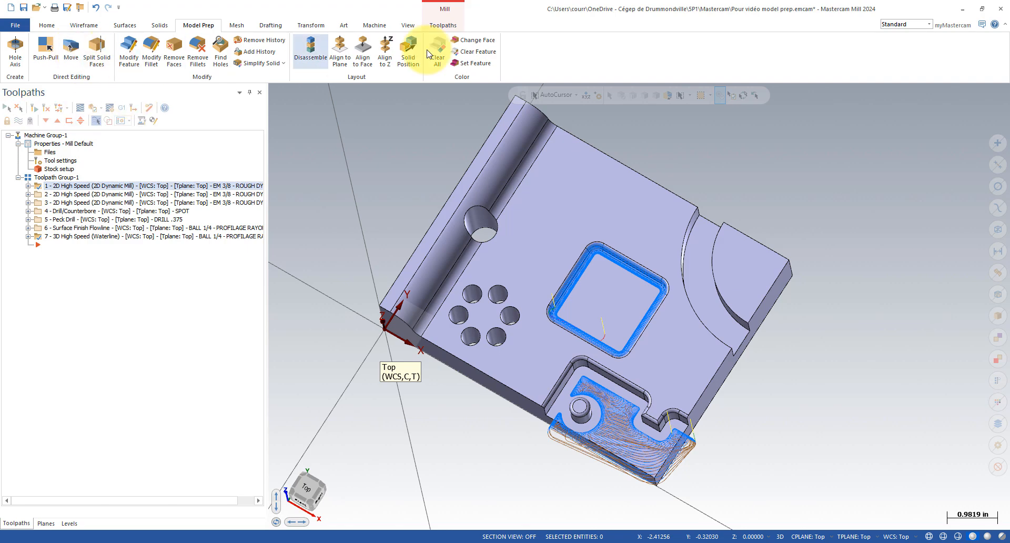
Step: Start a 2D Dynamic Mill operation and try chaining the open pocket's floor face as machining region, comparing solid and wireframe chaining modes
{"action": "left_click", "coordinate": [443, 25]}
{"action": "left_click", "coordinate": [99, 53]}
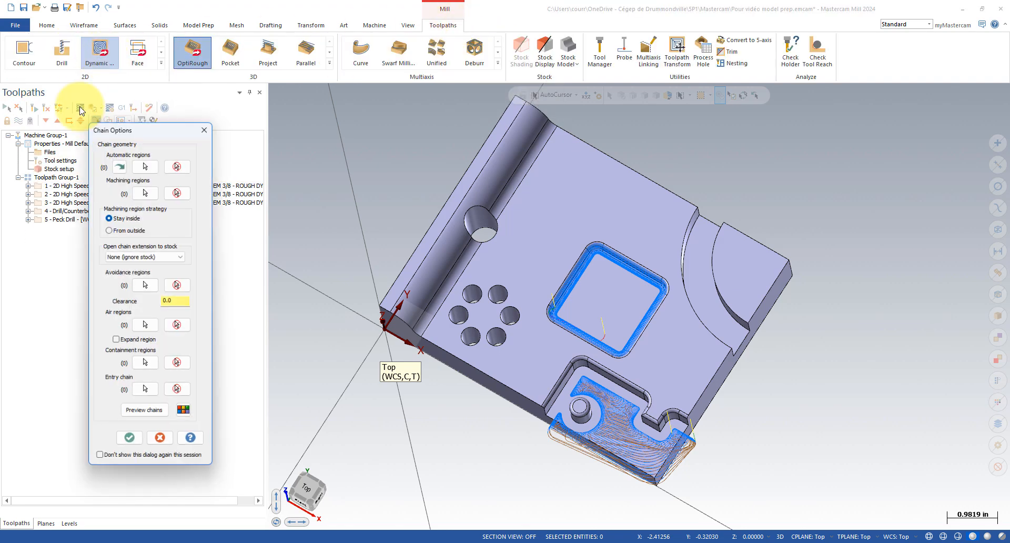
{"action": "left_click", "coordinate": [147, 191]}
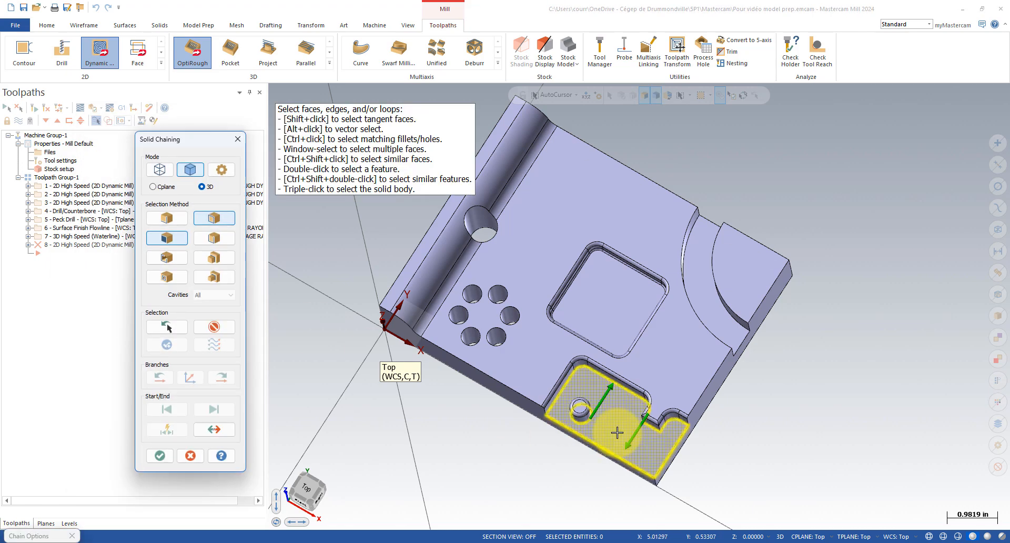
{"action": "left_click", "coordinate": [570, 426]}
{"action": "left_click", "coordinate": [173, 221]}
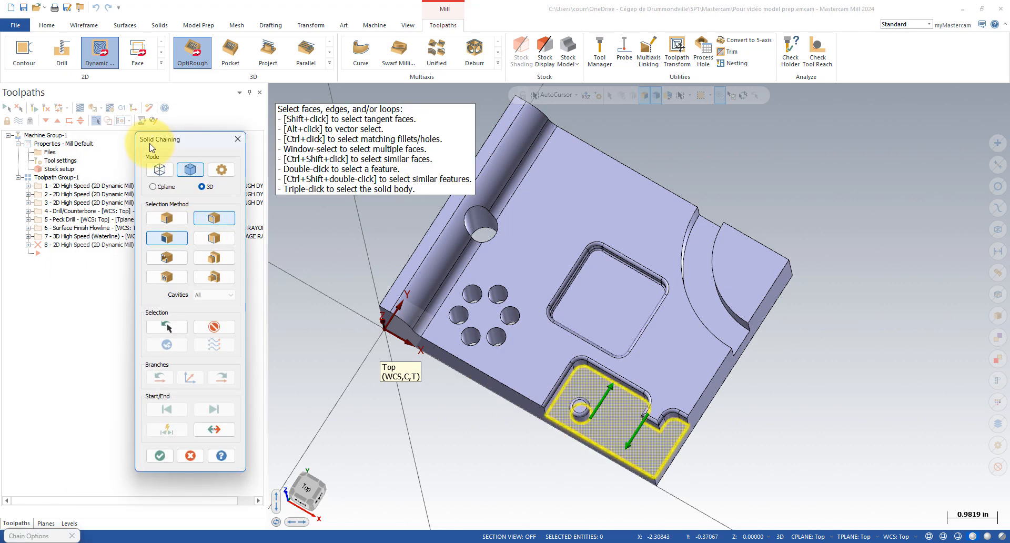
{"action": "left_click", "coordinate": [164, 173]}
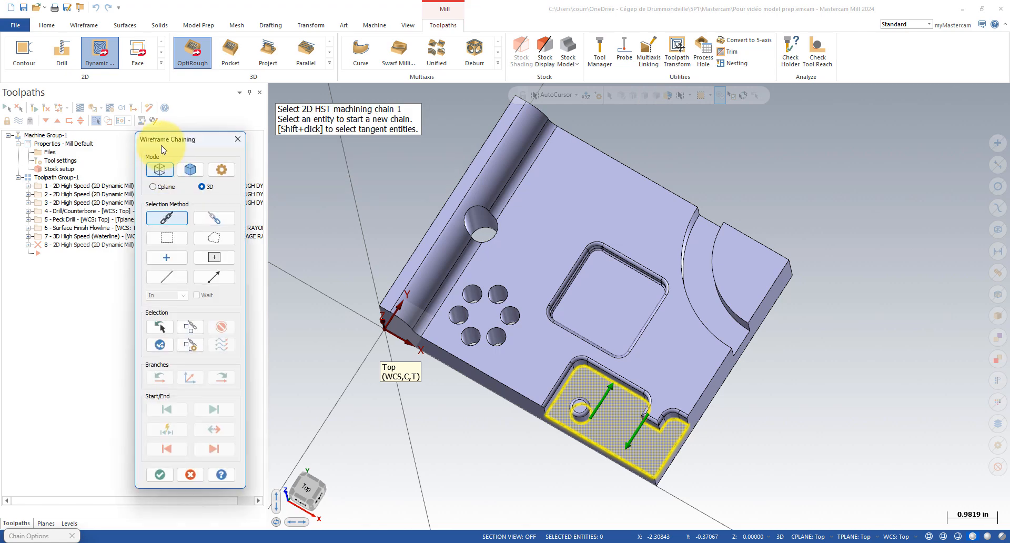
{"action": "left_click", "coordinate": [191, 169]}
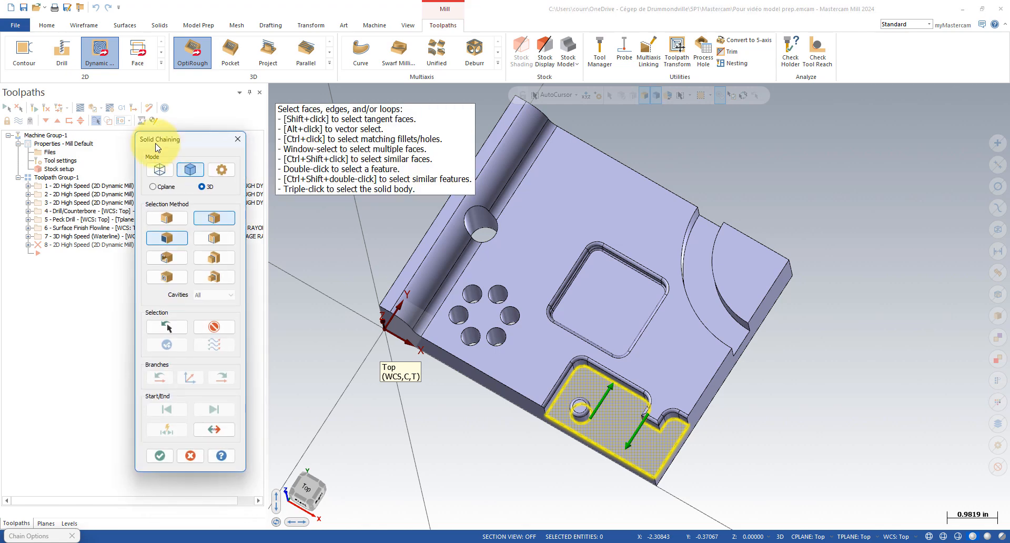
Step: Cancel the chain selection and chain options, keeping the new Dynamic Mill operation without geometry
{"action": "left_click", "coordinate": [239, 143]}
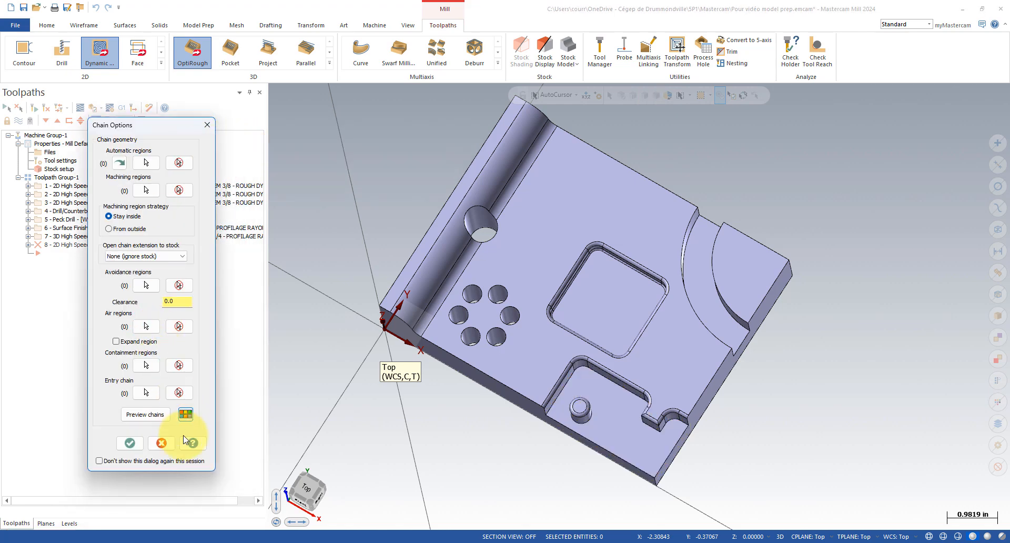
{"action": "left_click", "coordinate": [162, 443]}
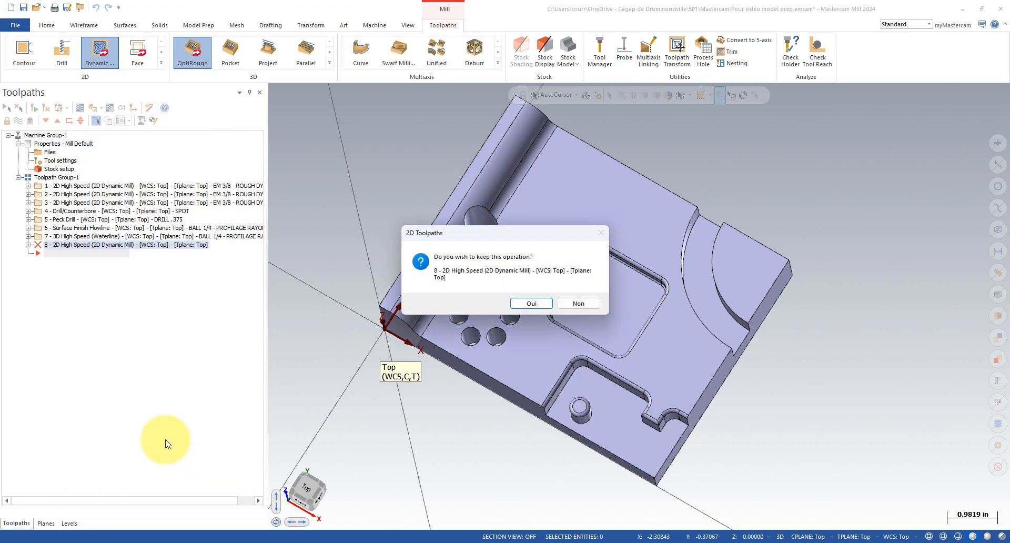
{"action": "left_click", "coordinate": [531, 303]}
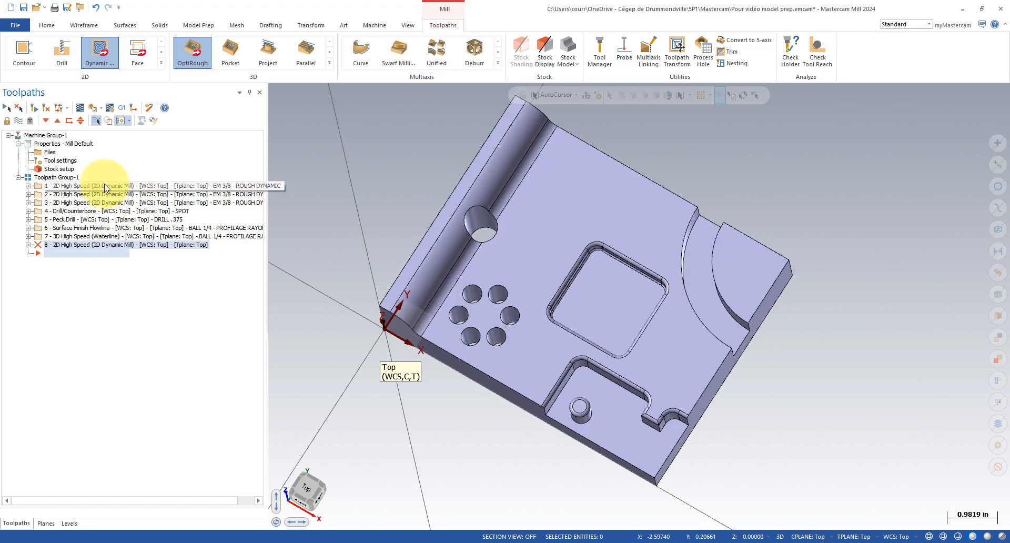
Step: Open the parameters of the first Dynamic Mill operation at its Linking Parameters
{"action": "left_click", "coordinate": [28, 186]}
{"action": "left_click", "coordinate": [62, 196]}
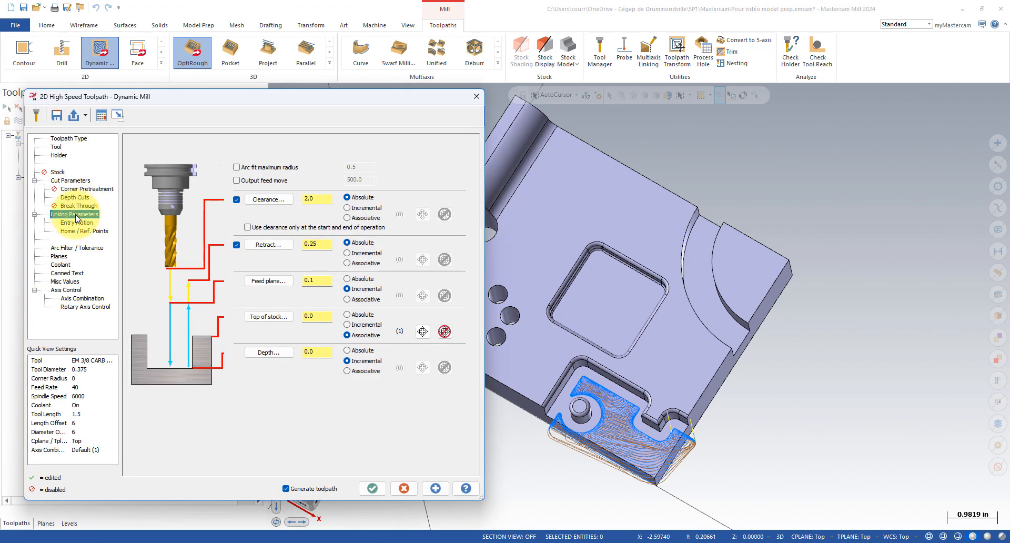